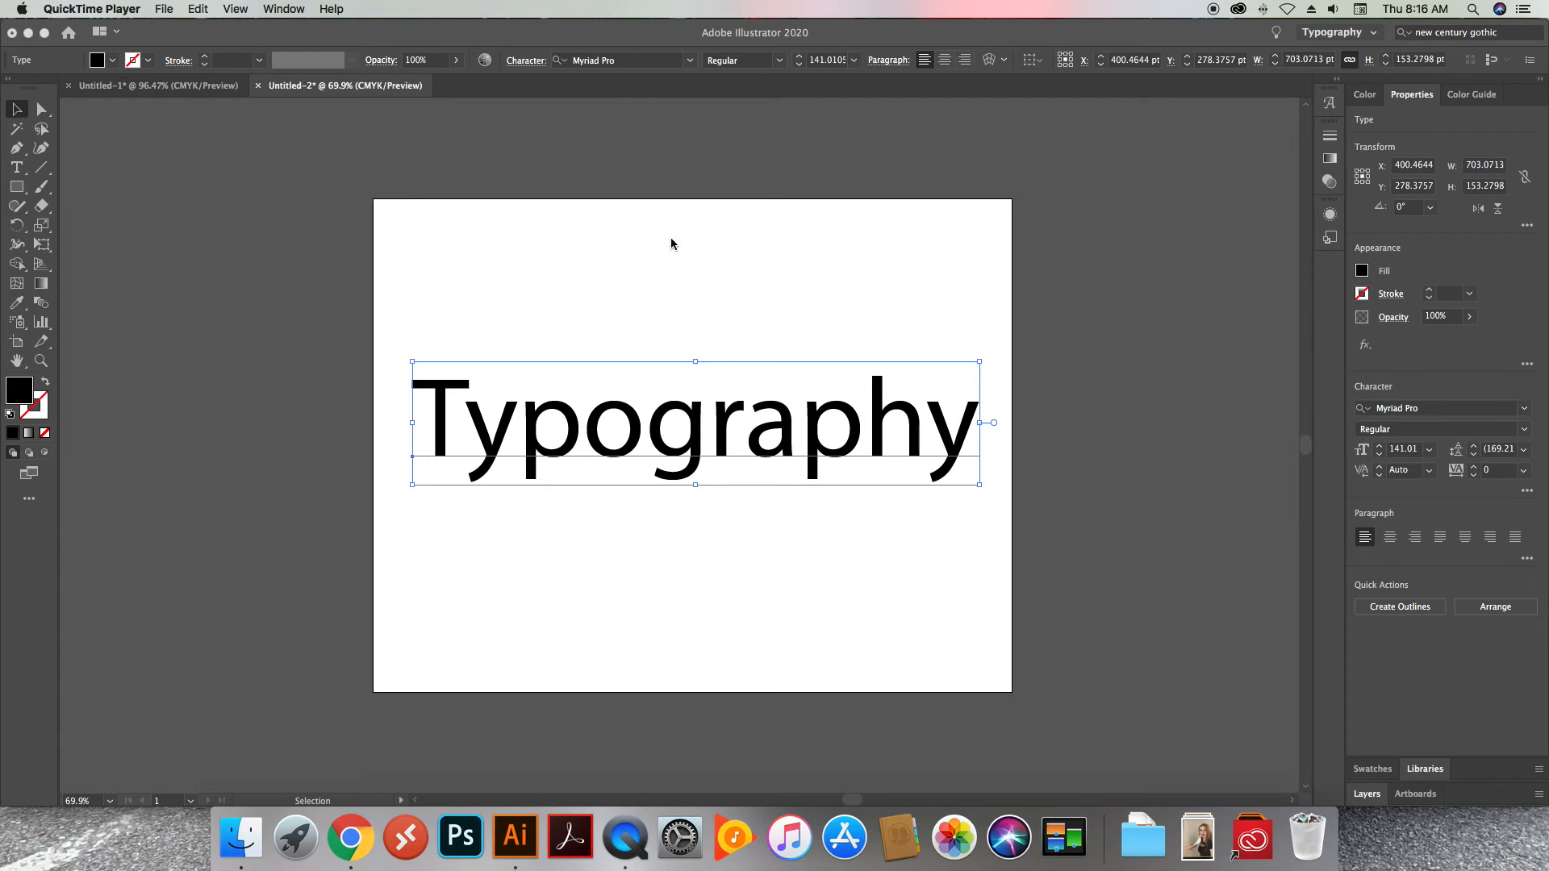
# Activate the Type tool and check the character settings of the Typography text
pyautogui.click(441, 37)
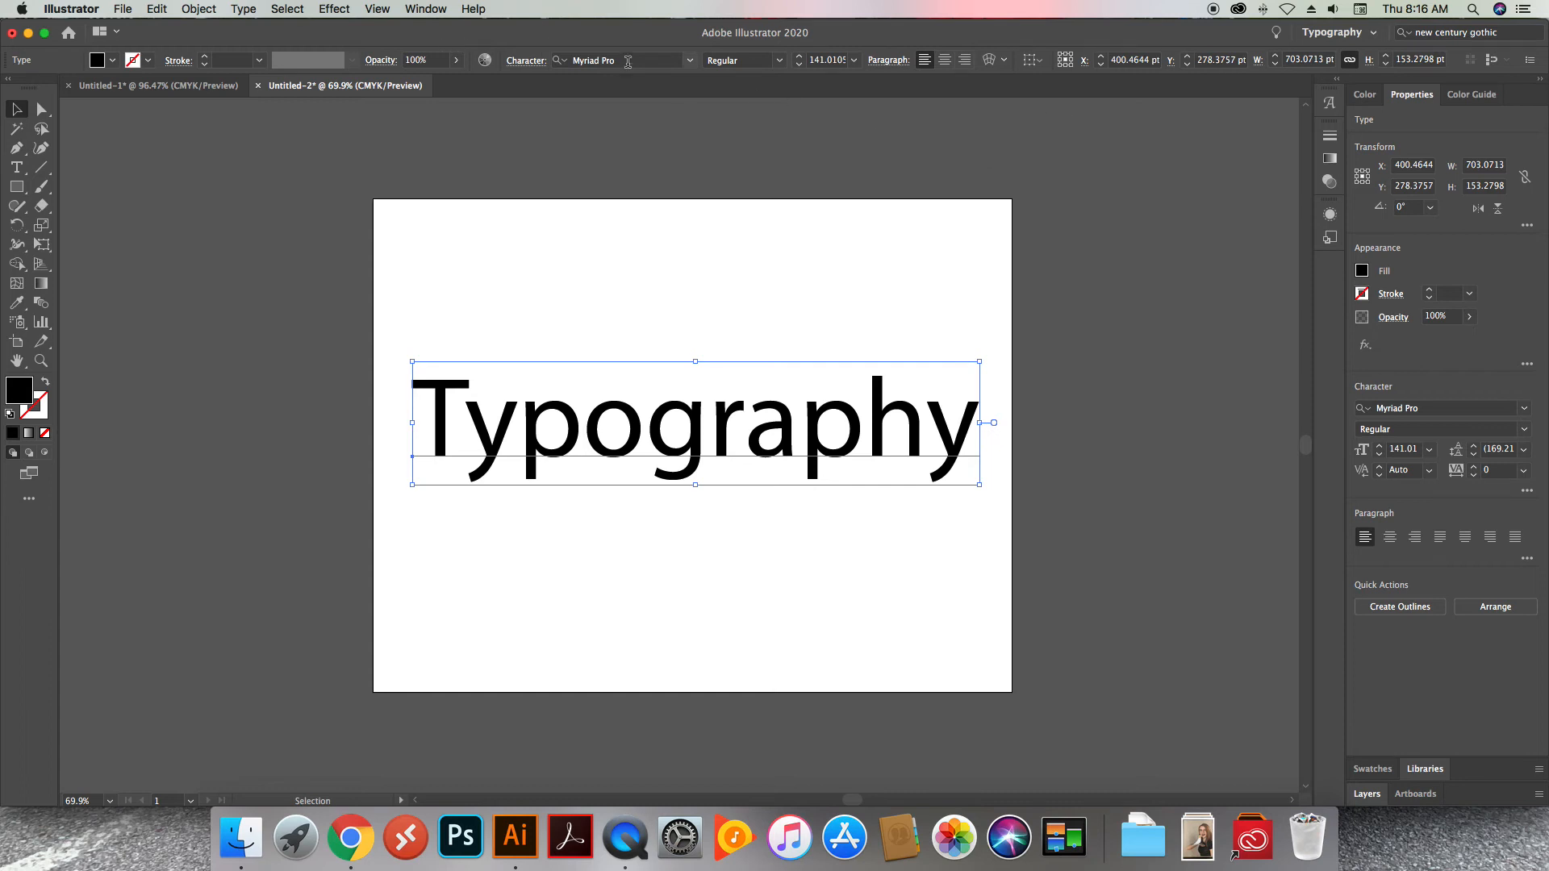
pyautogui.click(16, 167)
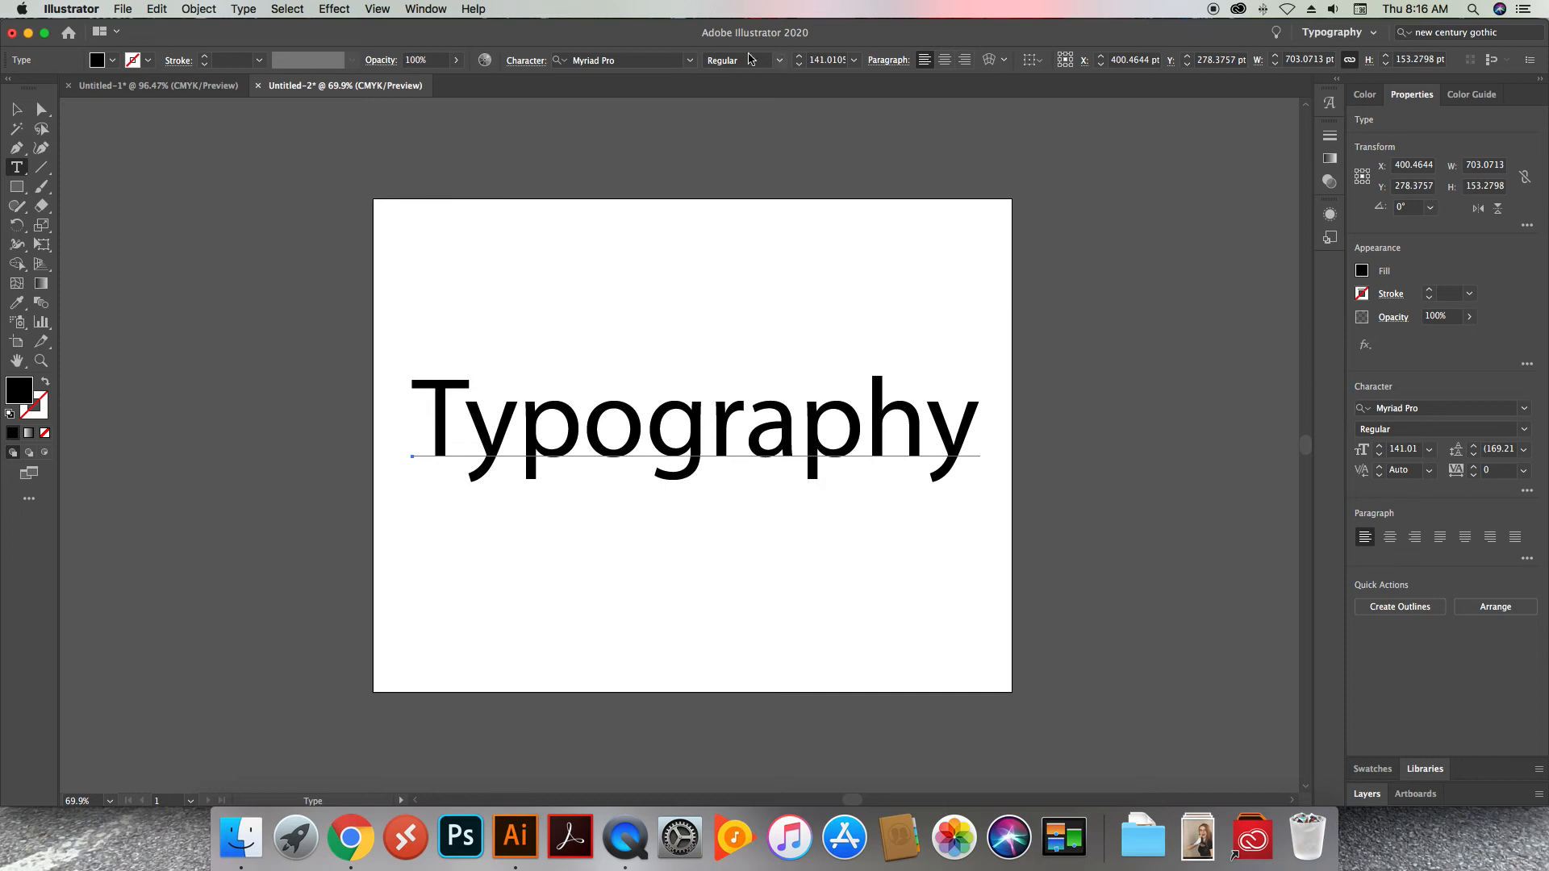
pyautogui.click(1004, 60)
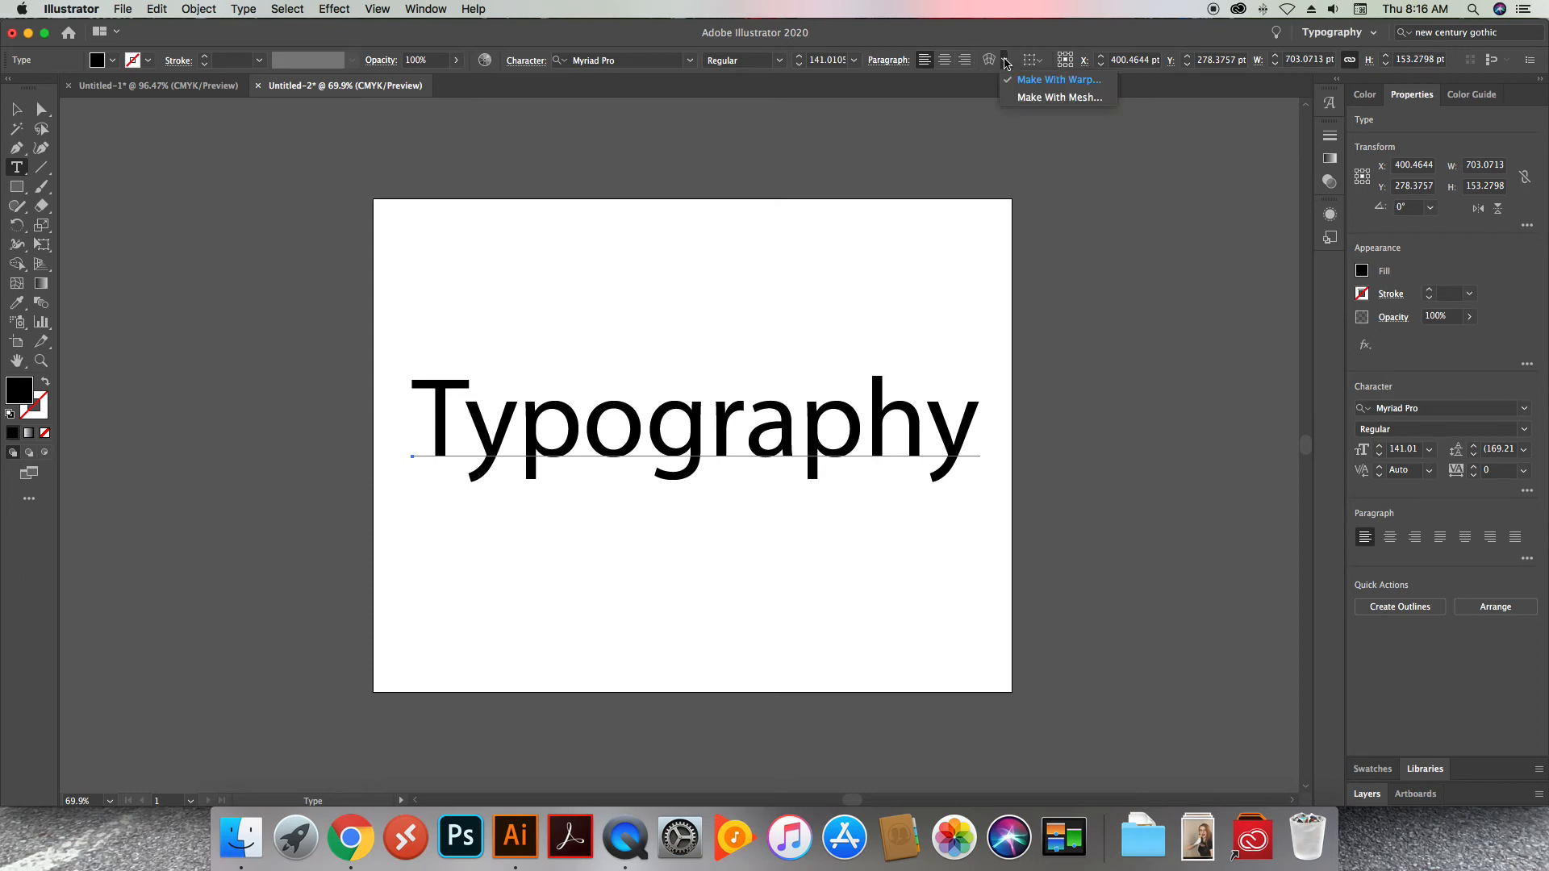
pyautogui.click(994, 39)
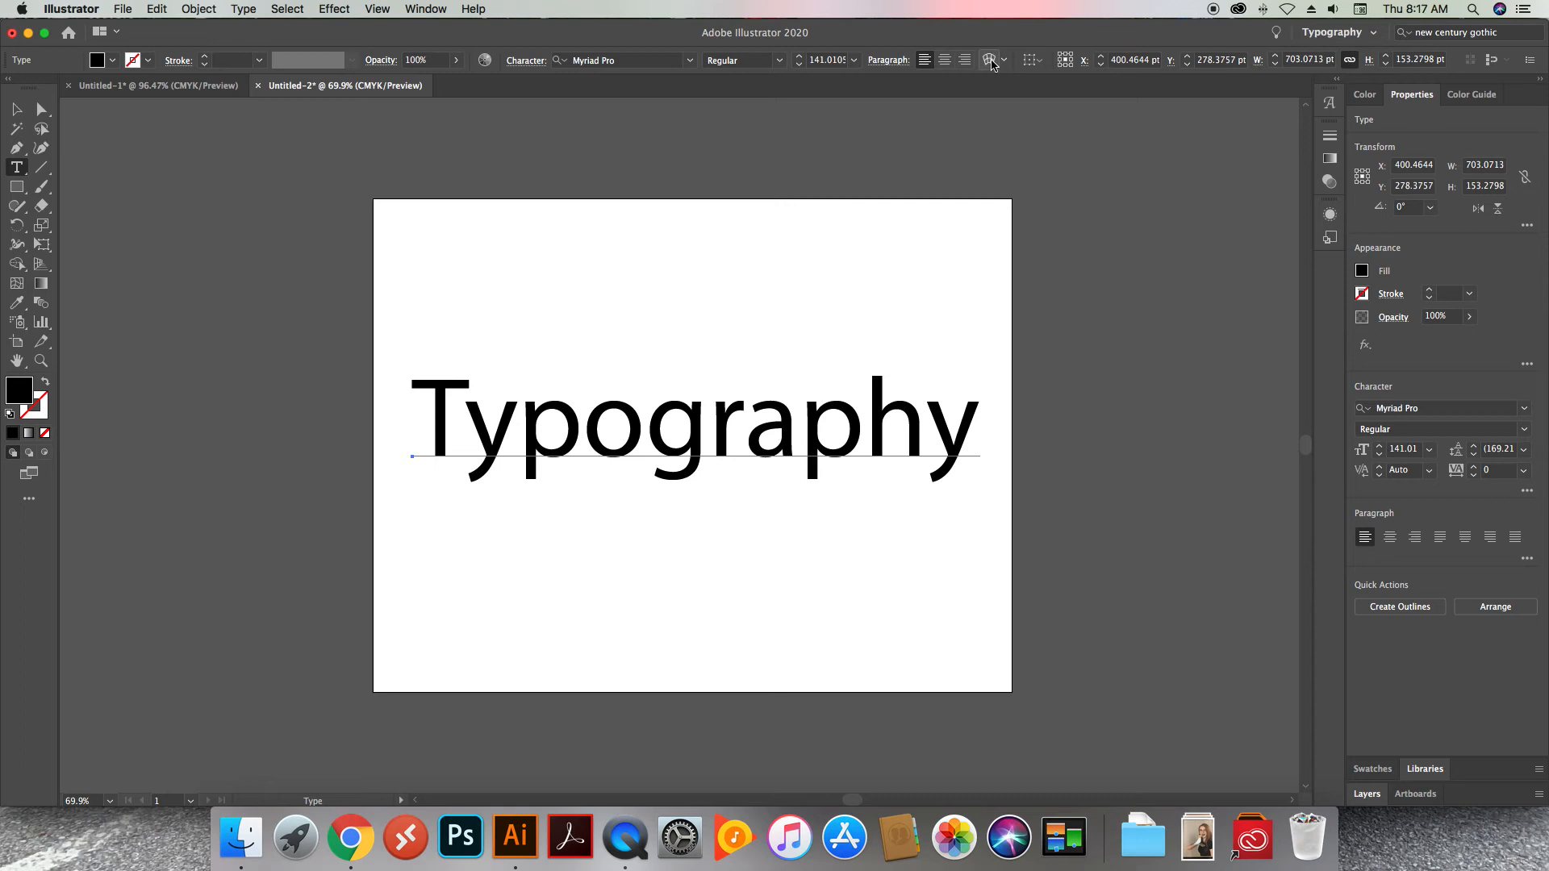
pyautogui.click(531, 62)
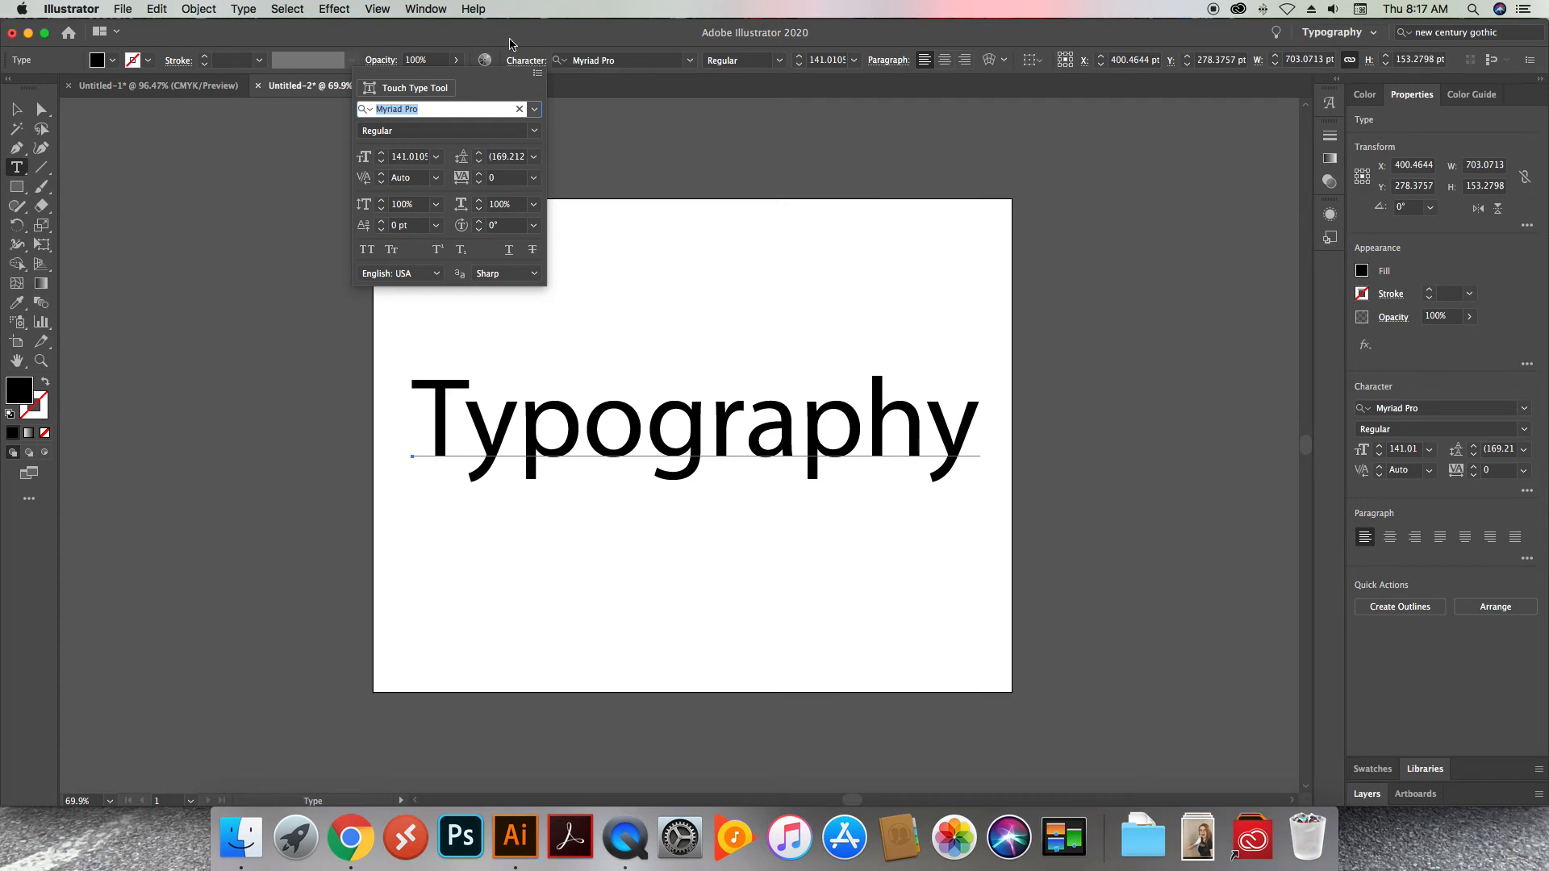
pyautogui.click(509, 42)
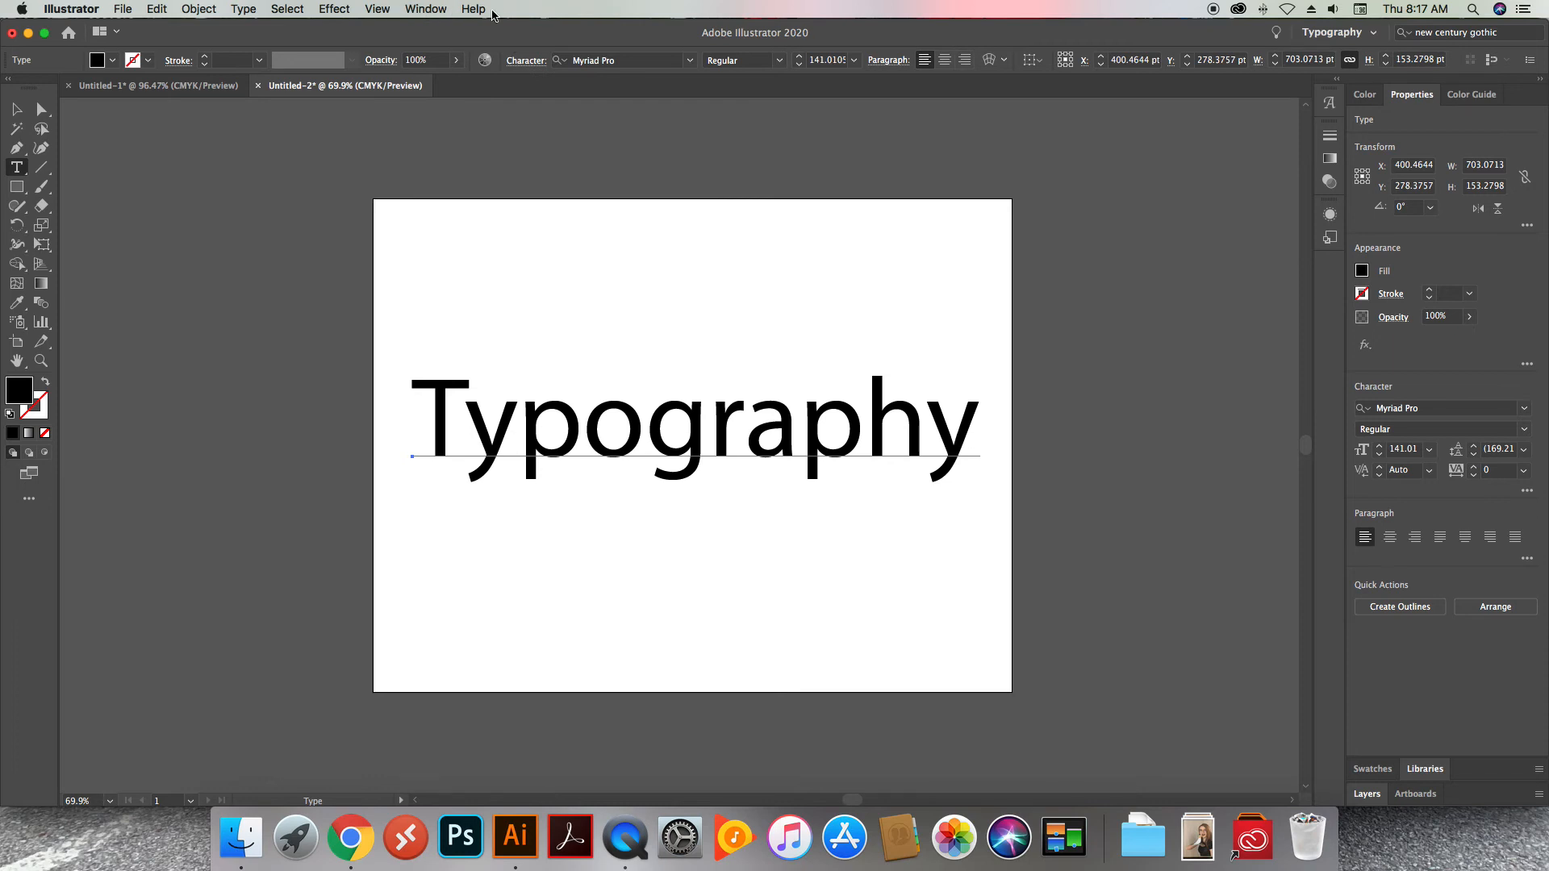
# Show the Character panel and dock it beside the Properties panel
pyautogui.click(420, 9)
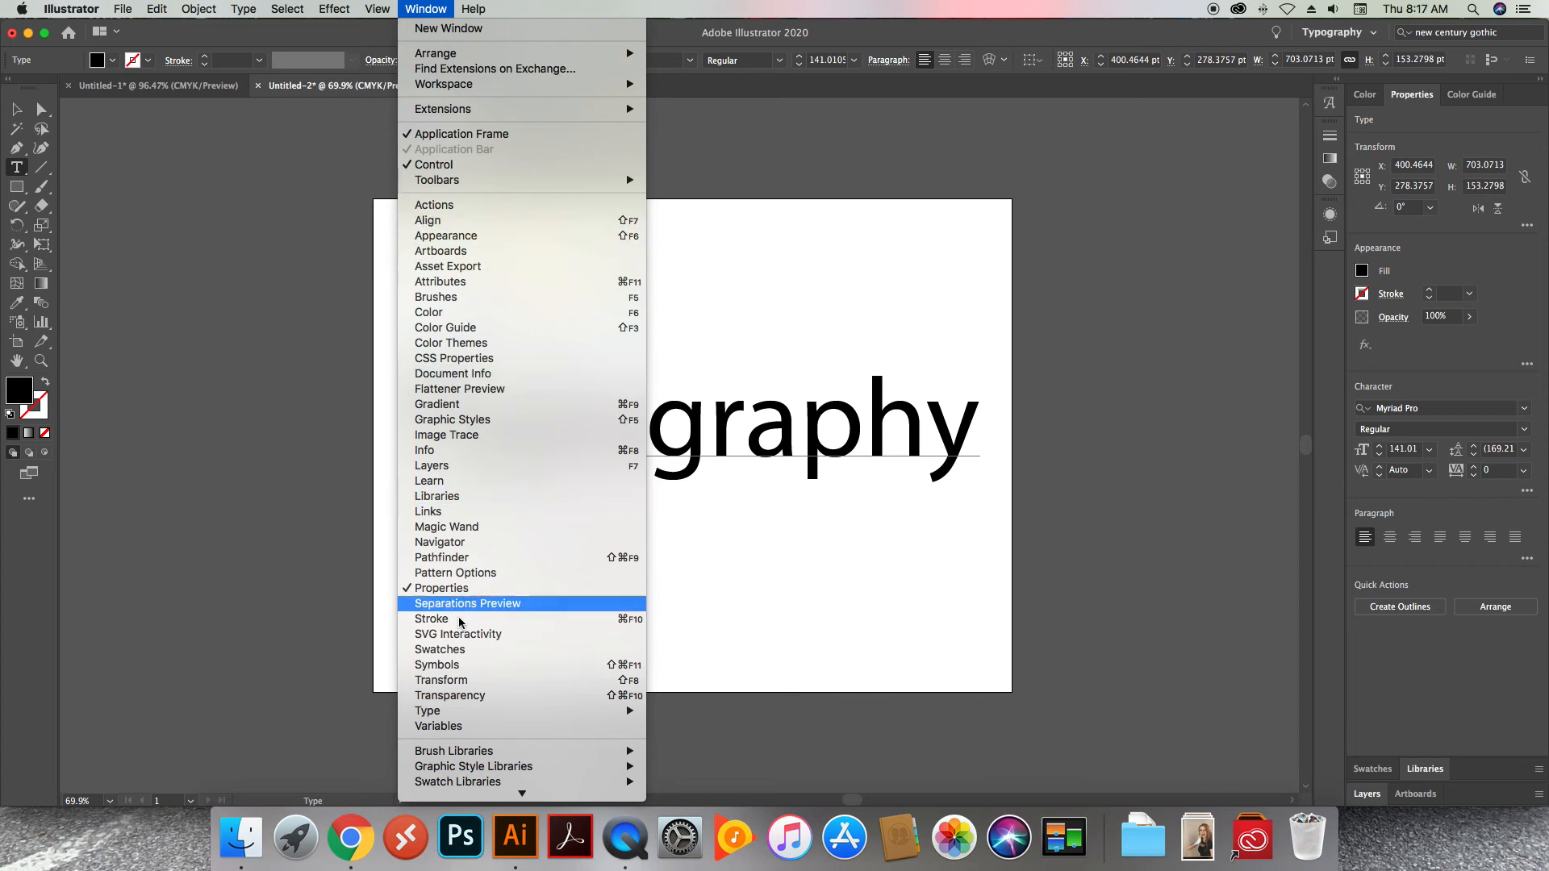
pyautogui.moveTo(468, 713)
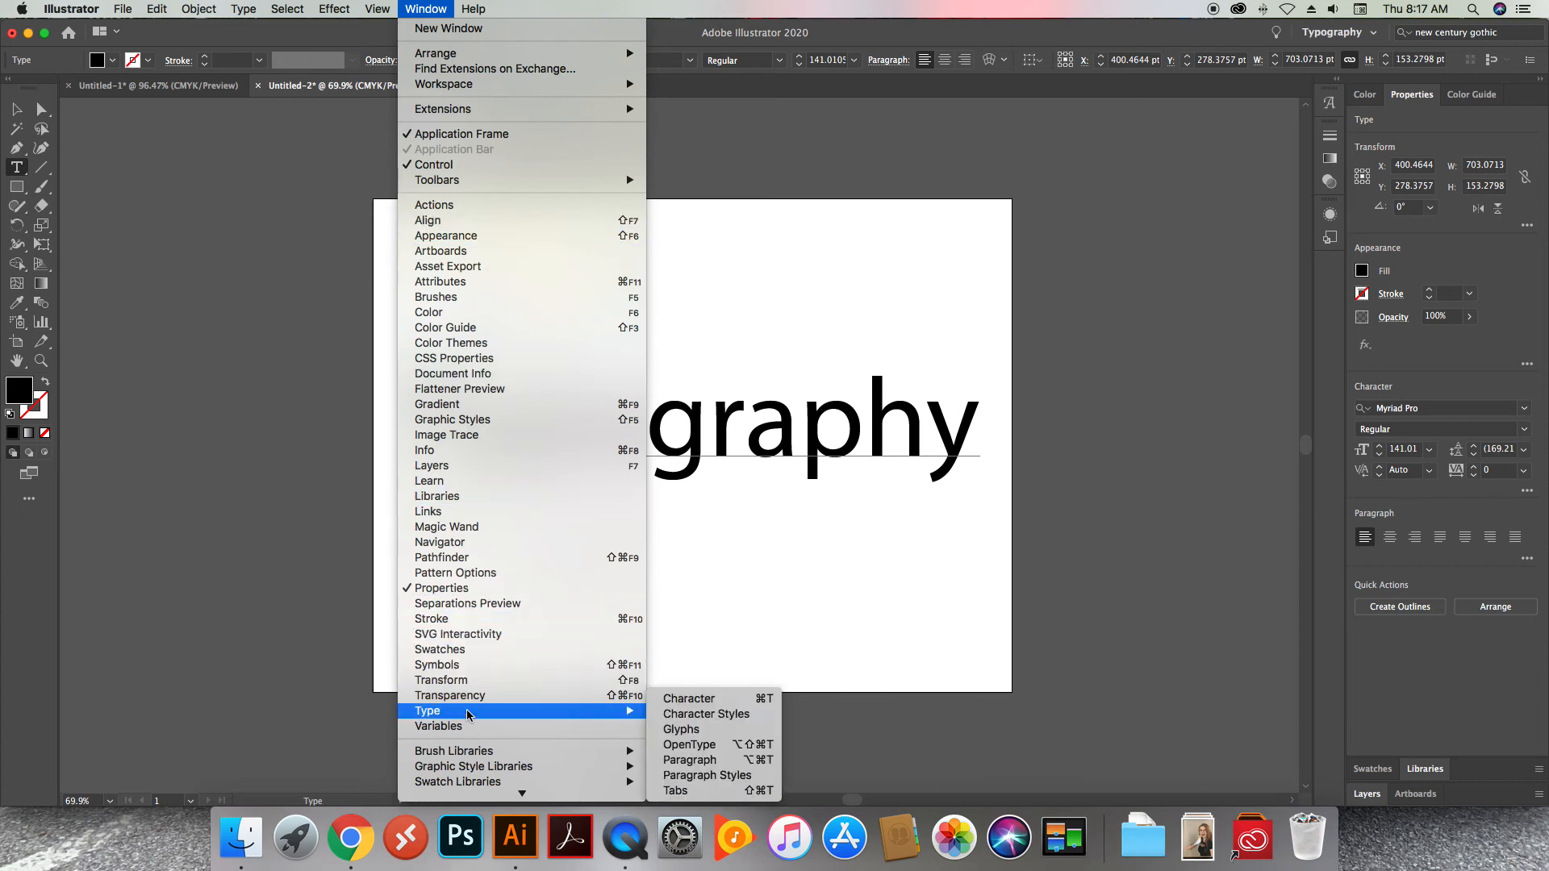
pyautogui.click(720, 699)
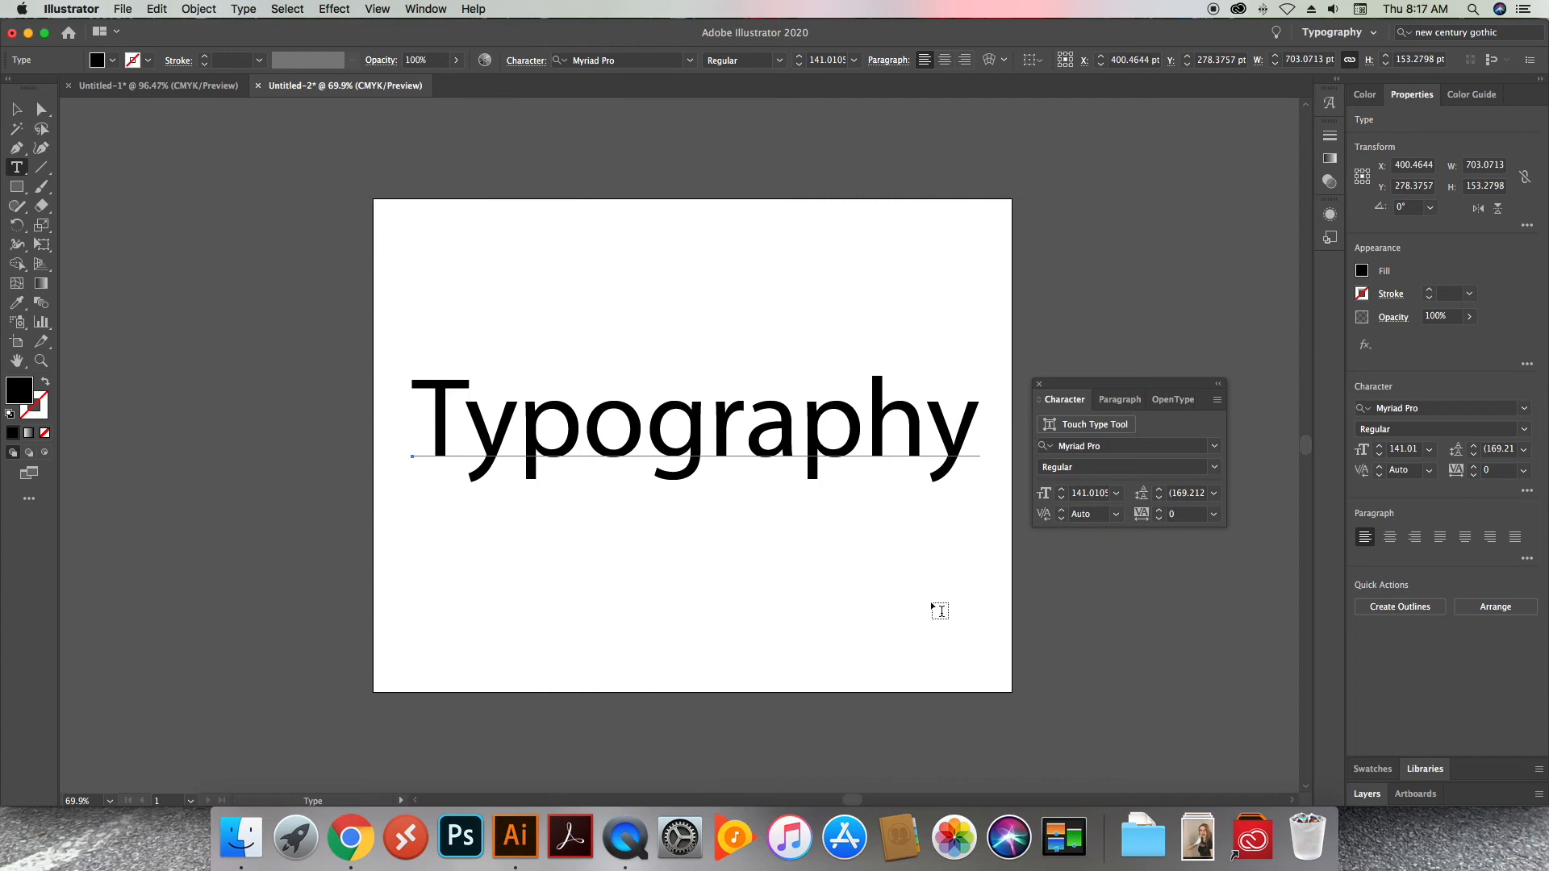
pyautogui.click(1118, 400)
pyautogui.click(1061, 401)
pyautogui.moveTo(1104, 387); pyautogui.dragTo(1344, 325)
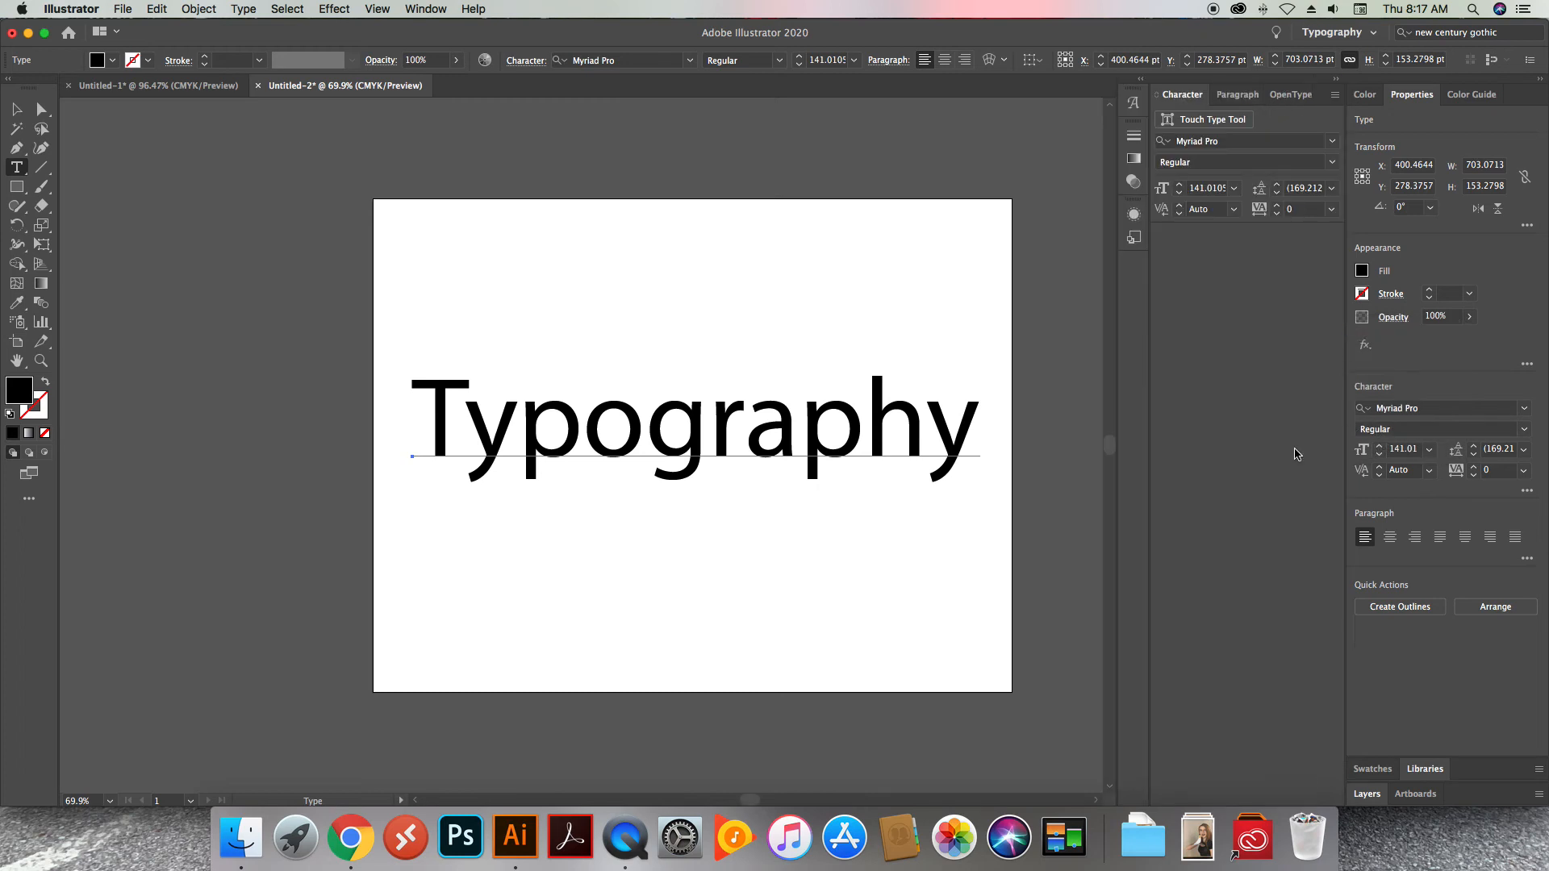
# Fit the Typography artboard on screen, and do the same in the Untitled-1 document
pyautogui.click(110, 800)
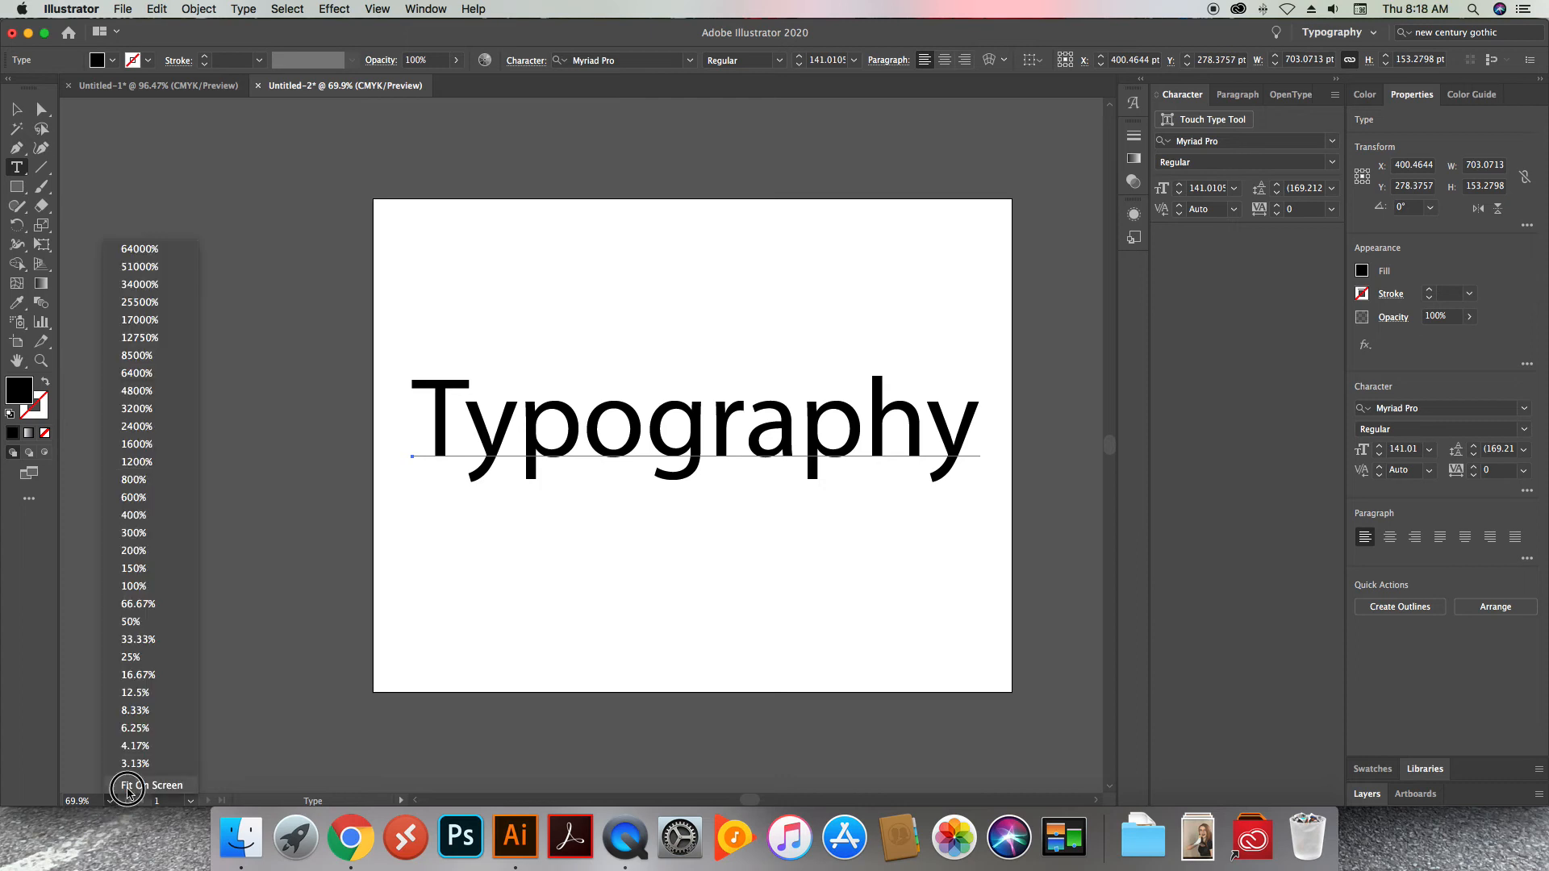
pyautogui.click(127, 787)
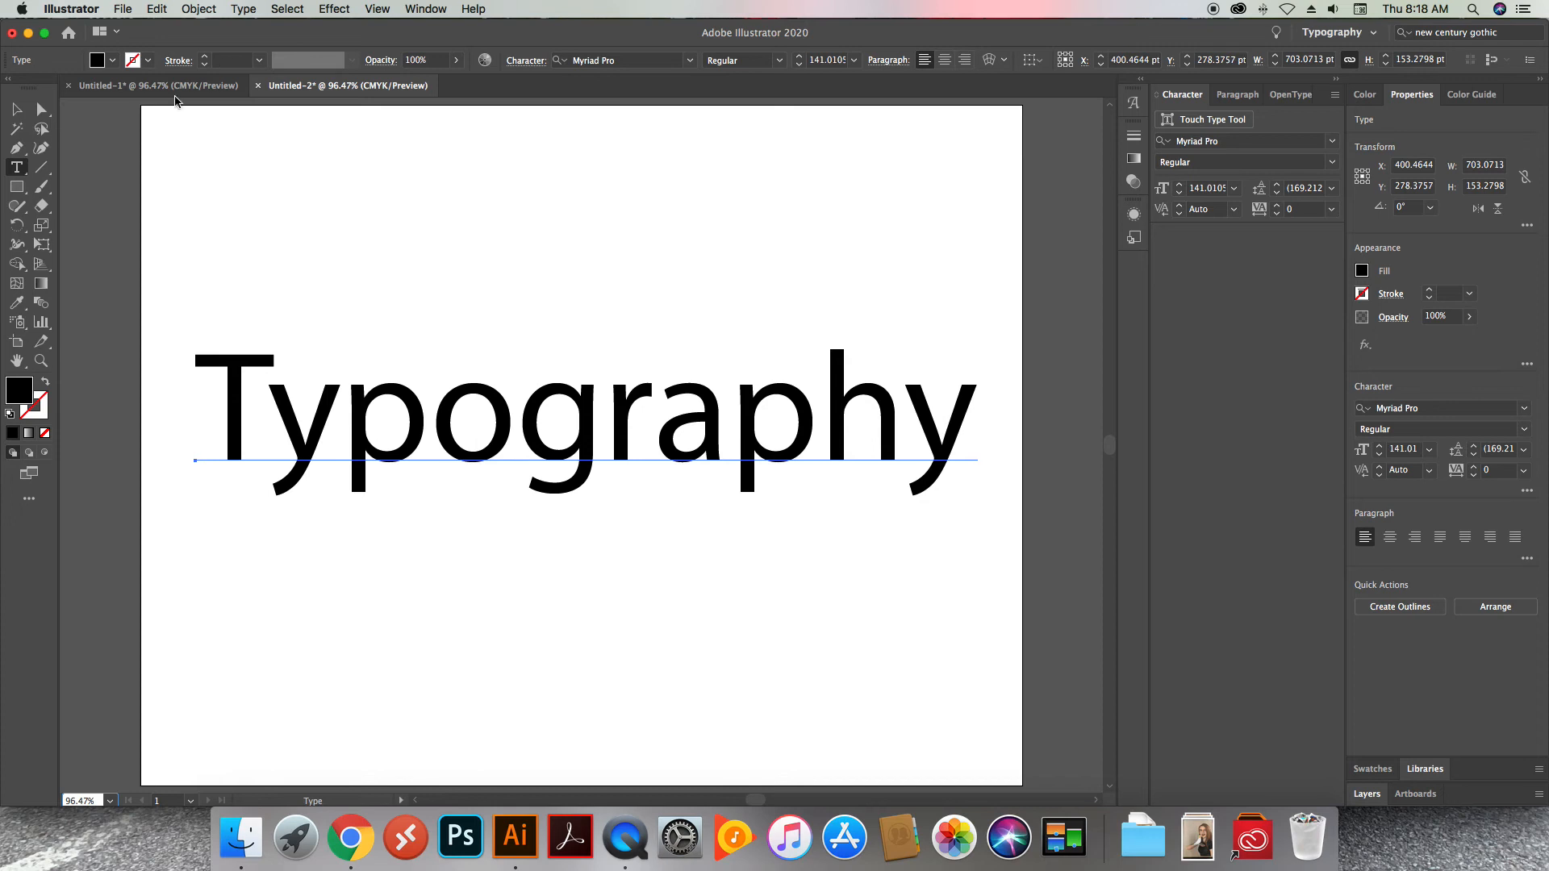
pyautogui.click(214, 88)
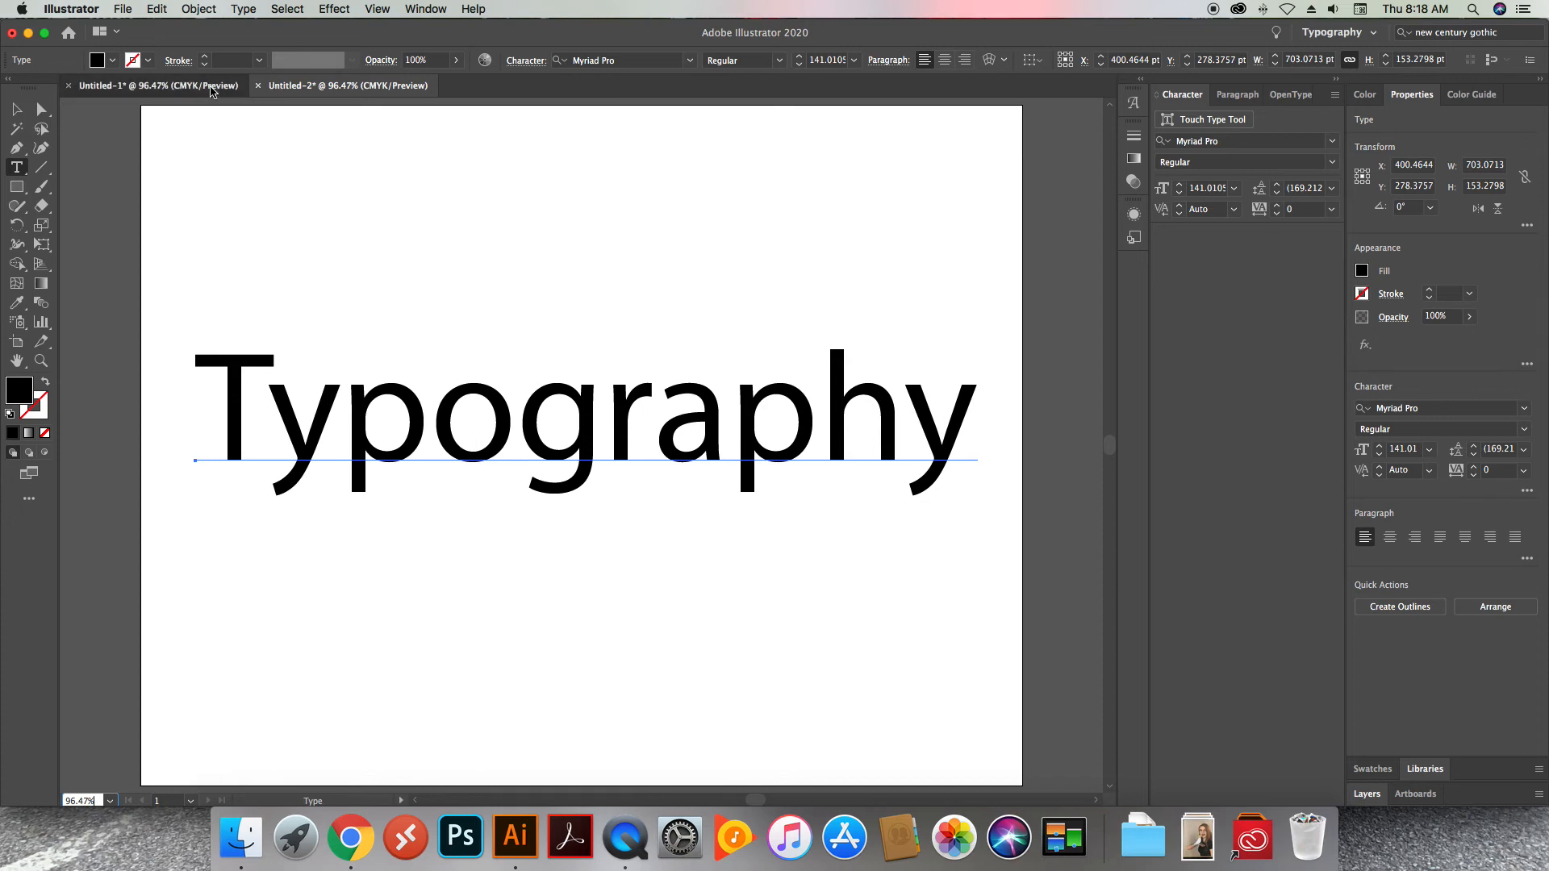
pyautogui.click(109, 801)
pyautogui.click(151, 785)
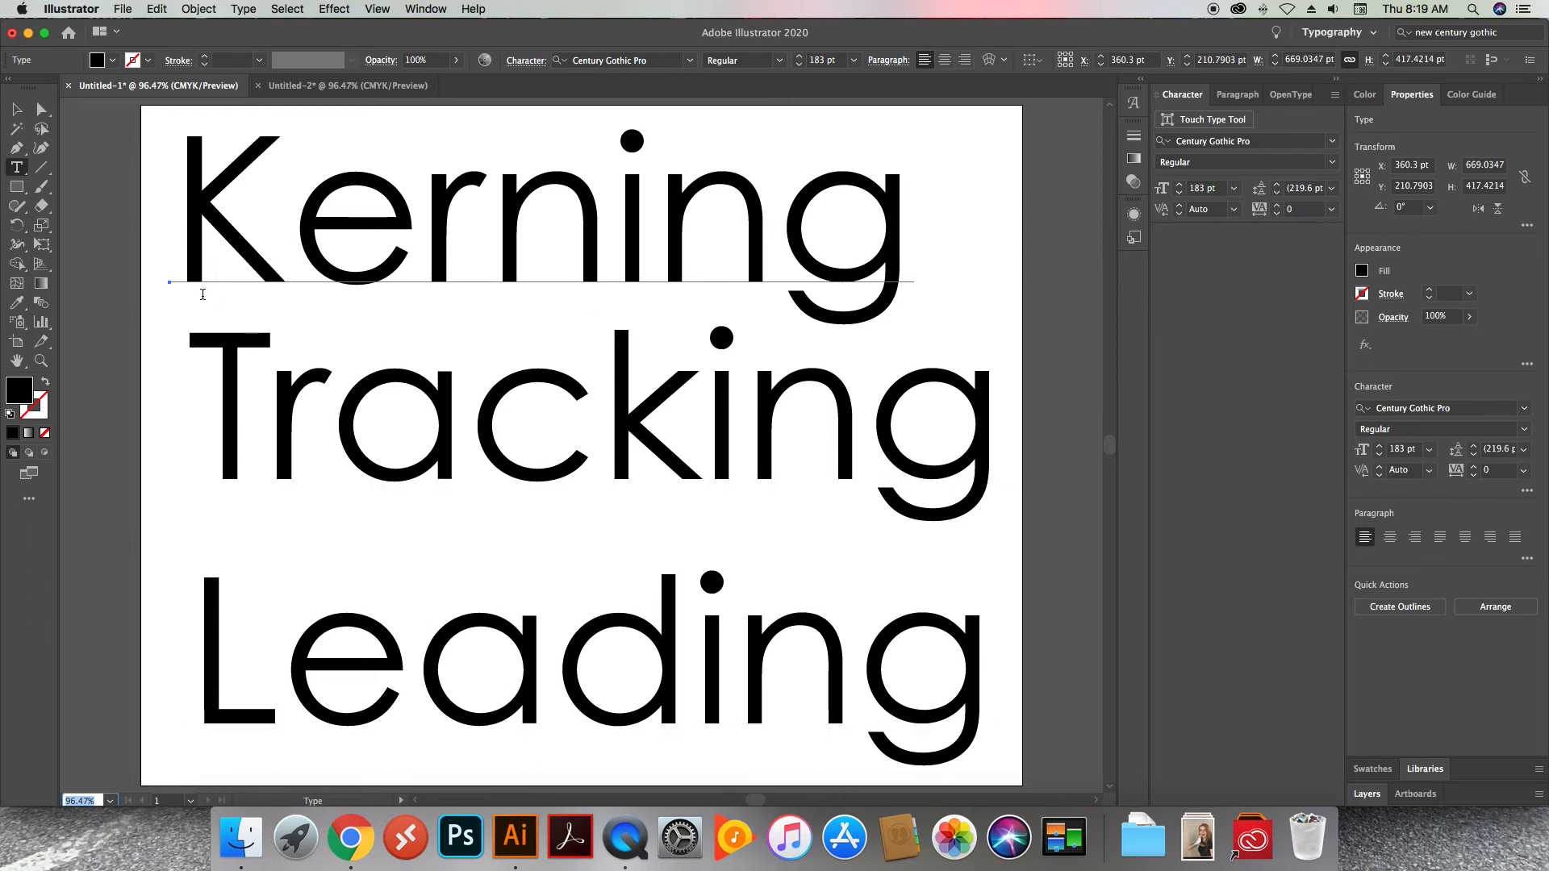
# Tighten the tracking of the word "Tracking" to -26
pyautogui.moveTo(194, 384); pyautogui.dragTo(976, 416)
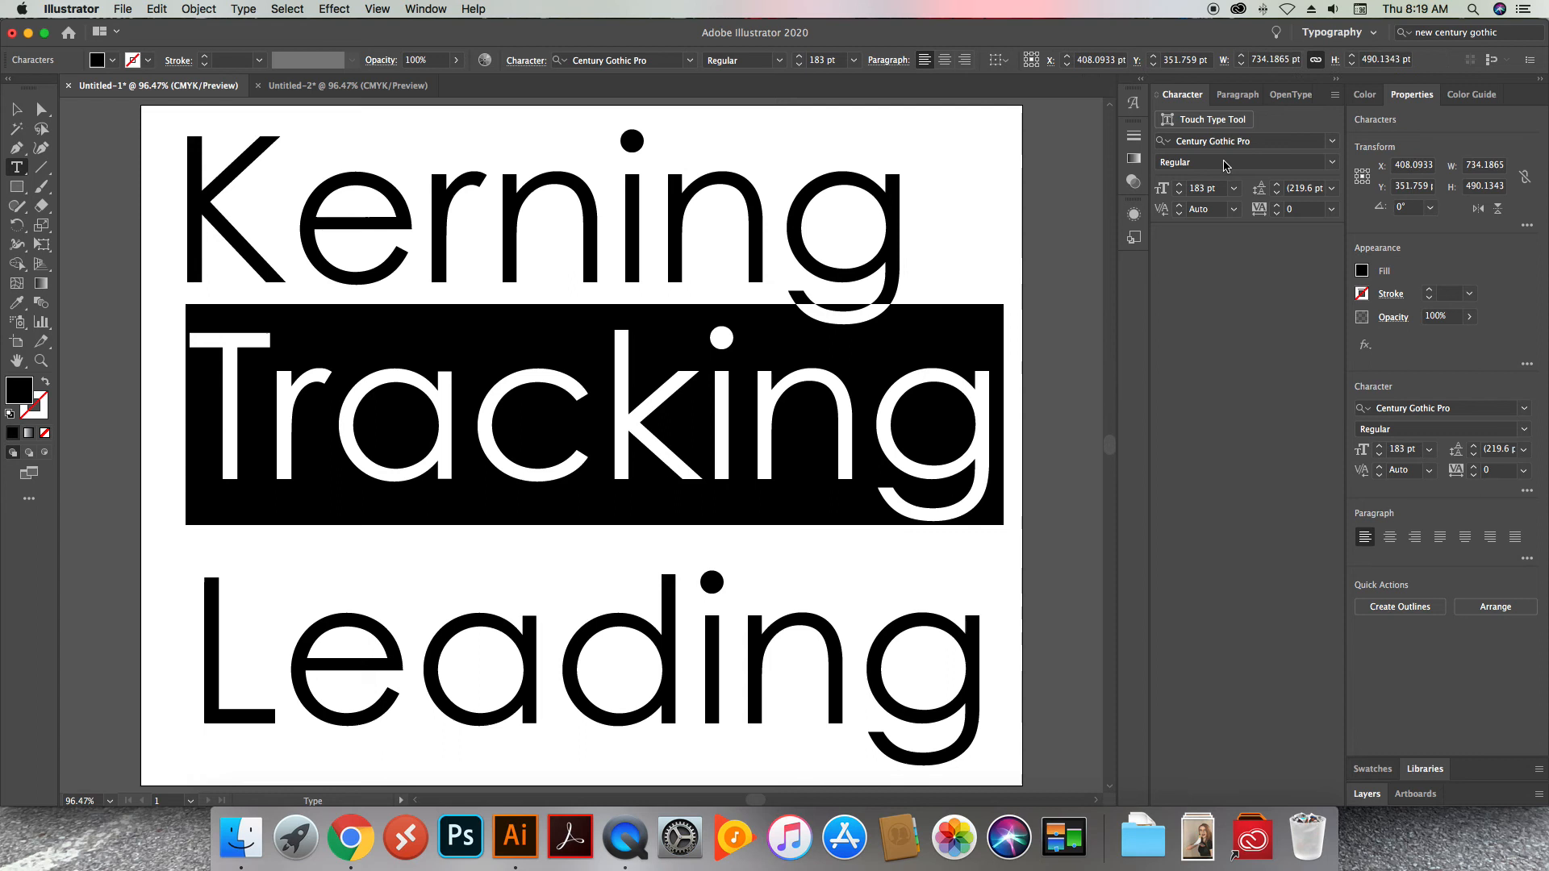
pyautogui.click(1239, 95)
pyautogui.click(1175, 96)
pyautogui.click(1258, 215)
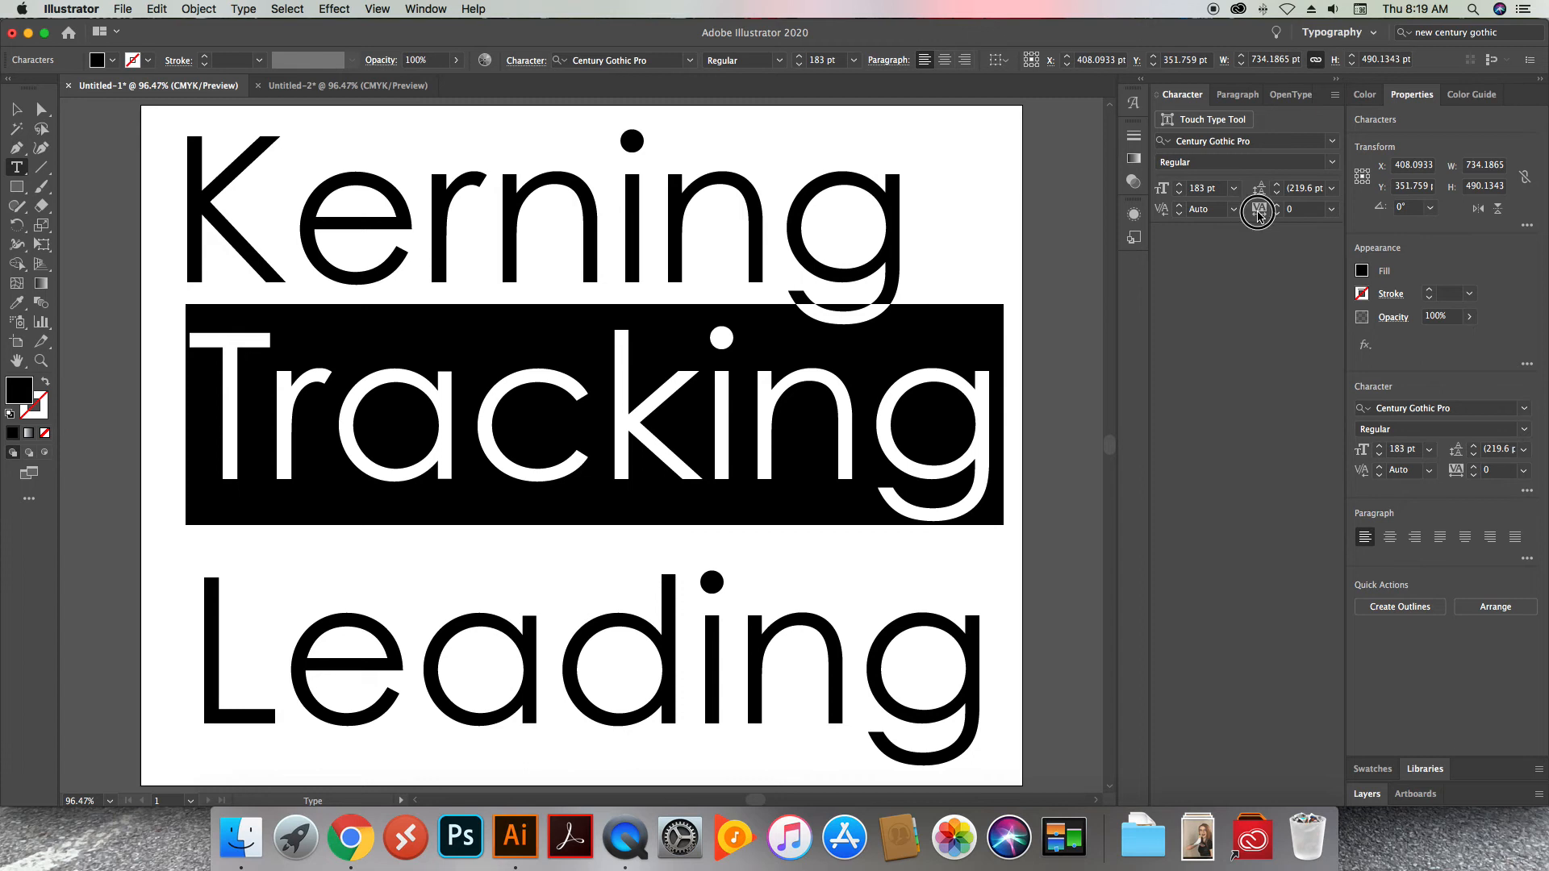
pyautogui.click(1277, 216)
pyautogui.click(1277, 216)
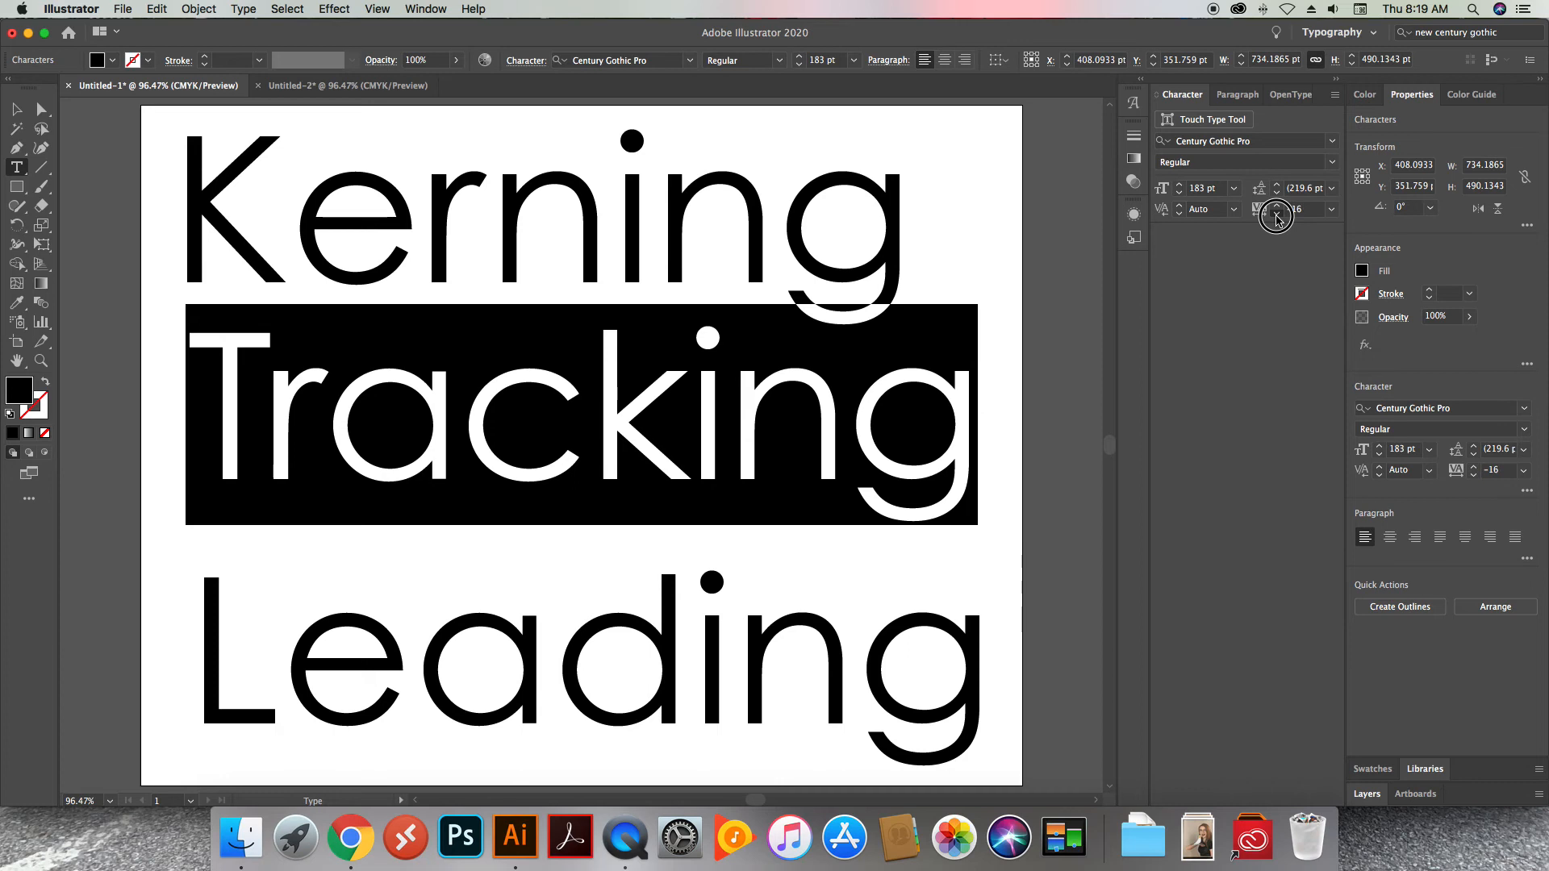
pyautogui.click(1280, 213)
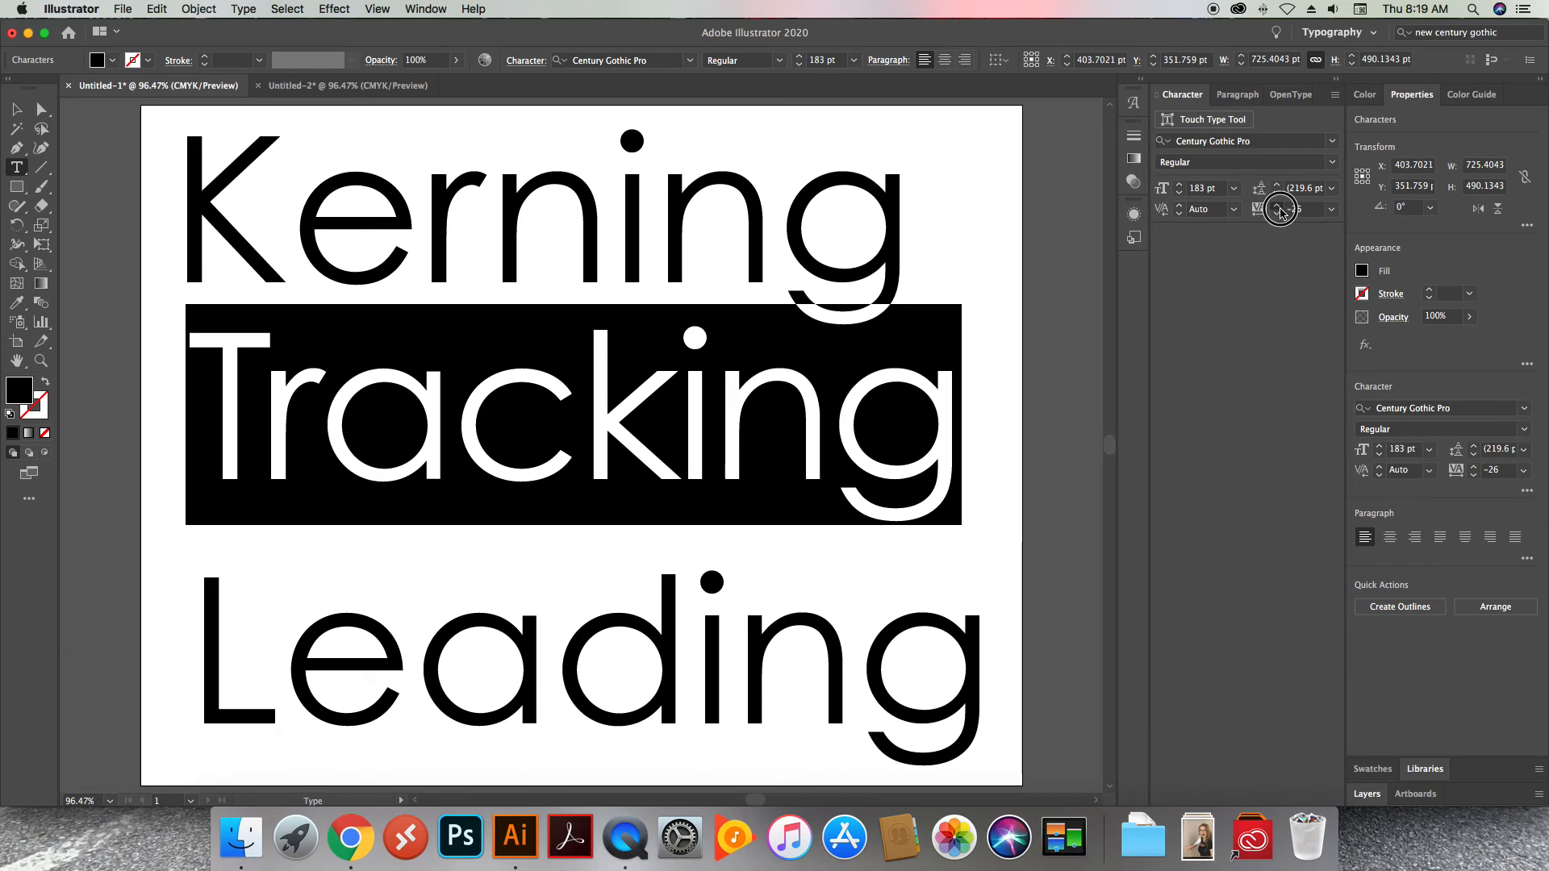
# Loosen the tracking of the word "Tracking" and tighten it again to -24
pyautogui.click(1280, 208)
pyautogui.click(1279, 208)
pyautogui.click(1279, 208)
pyautogui.click(1279, 208)
pyautogui.click(1277, 217)
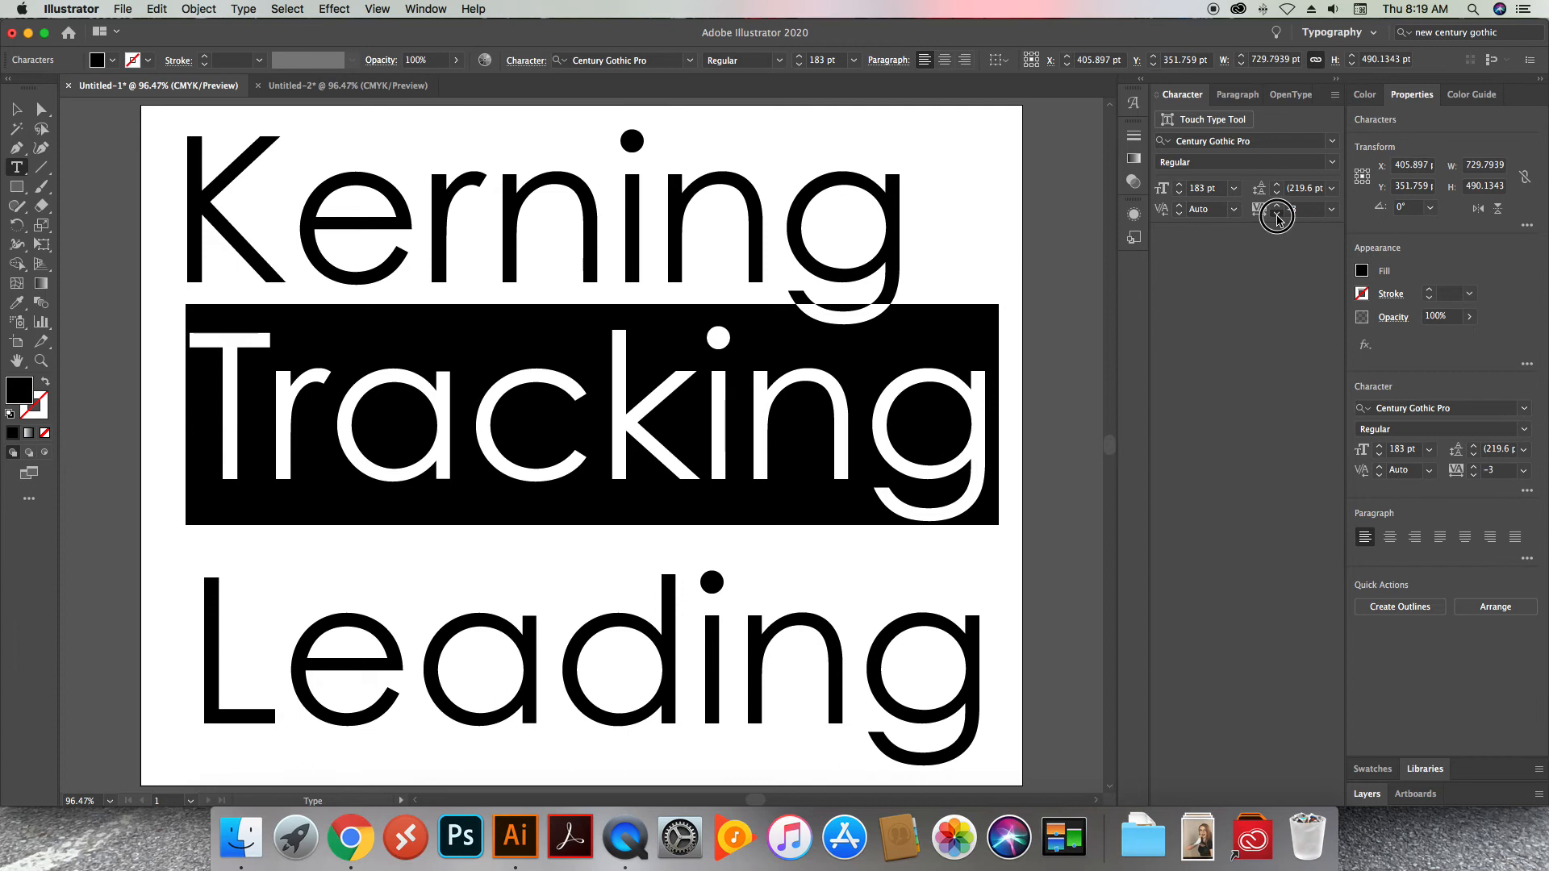
pyautogui.click(1277, 216)
pyautogui.click(1277, 216)
pyautogui.click(1277, 216)
pyautogui.click(1277, 216)
pyautogui.click(1277, 216)
pyautogui.click(1277, 216)
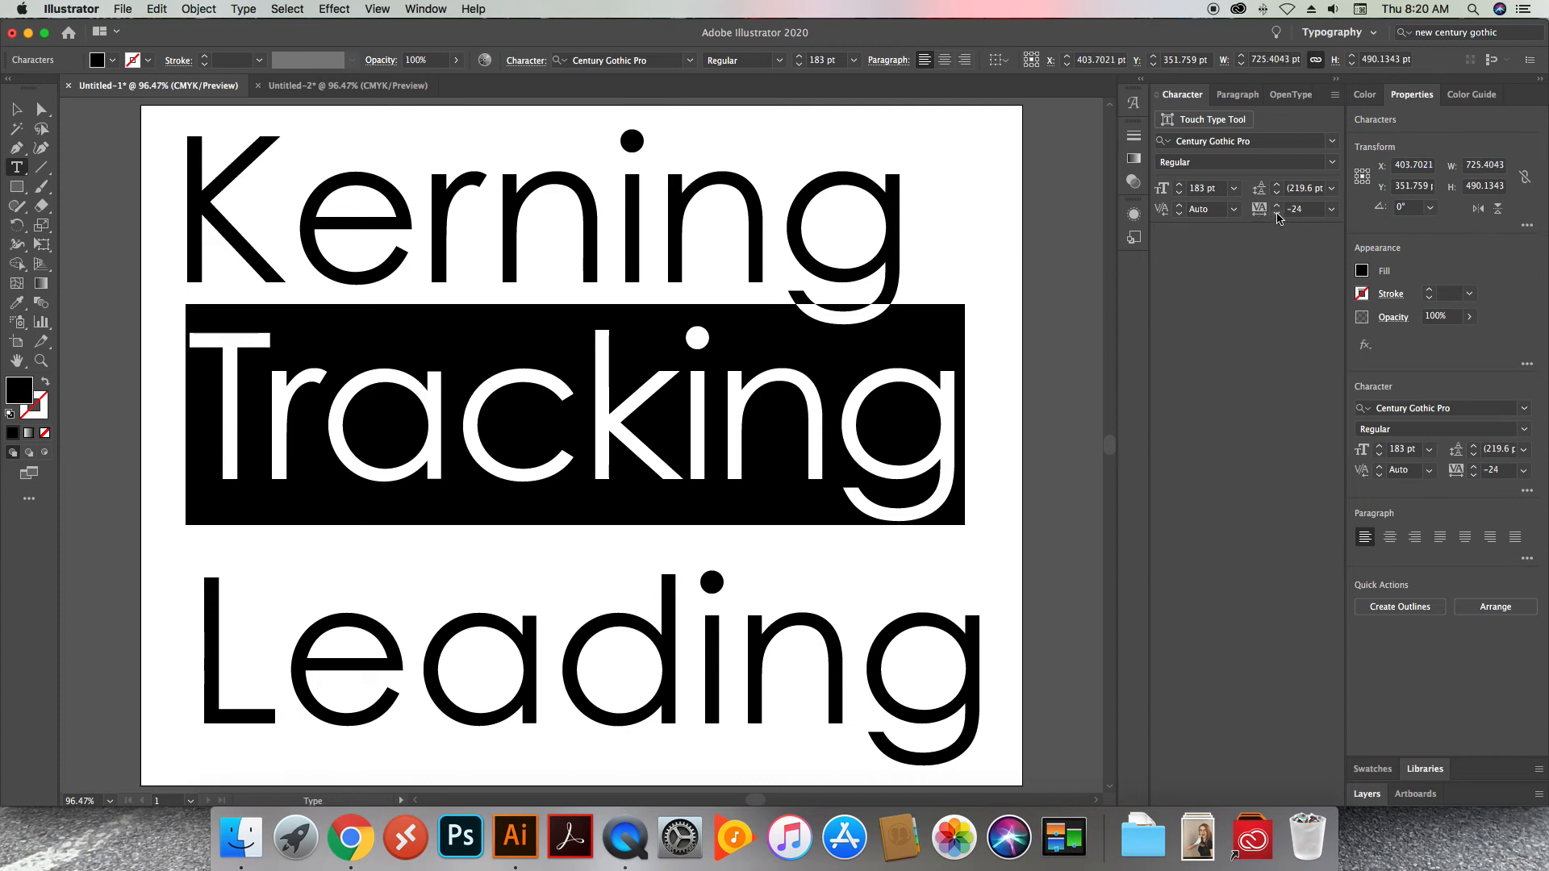
# Return the tracking of the word "Tracking" to 0 and deselect the word
pyautogui.click(1279, 210)
pyautogui.click(1277, 205)
pyautogui.click(1277, 206)
pyautogui.click(1277, 206)
pyautogui.click(1277, 206)
pyautogui.click(1278, 206)
pyautogui.click(1277, 206)
pyautogui.click(1278, 206)
pyautogui.click(529, 336)
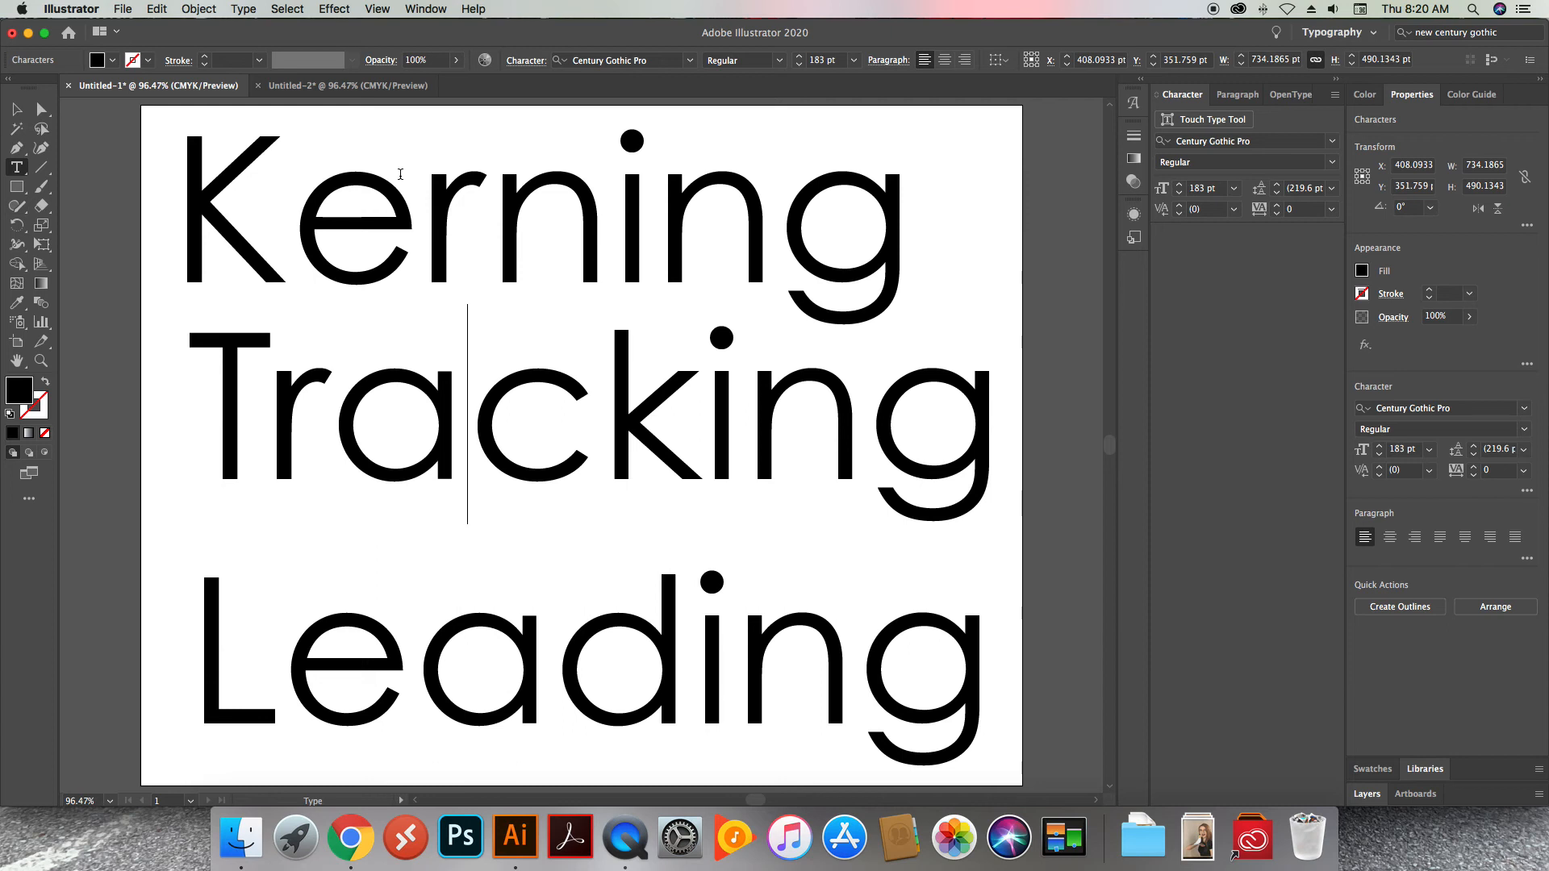
# Set the kerning between the K and the e of "Kerning" to -66
pyautogui.click(286, 210)
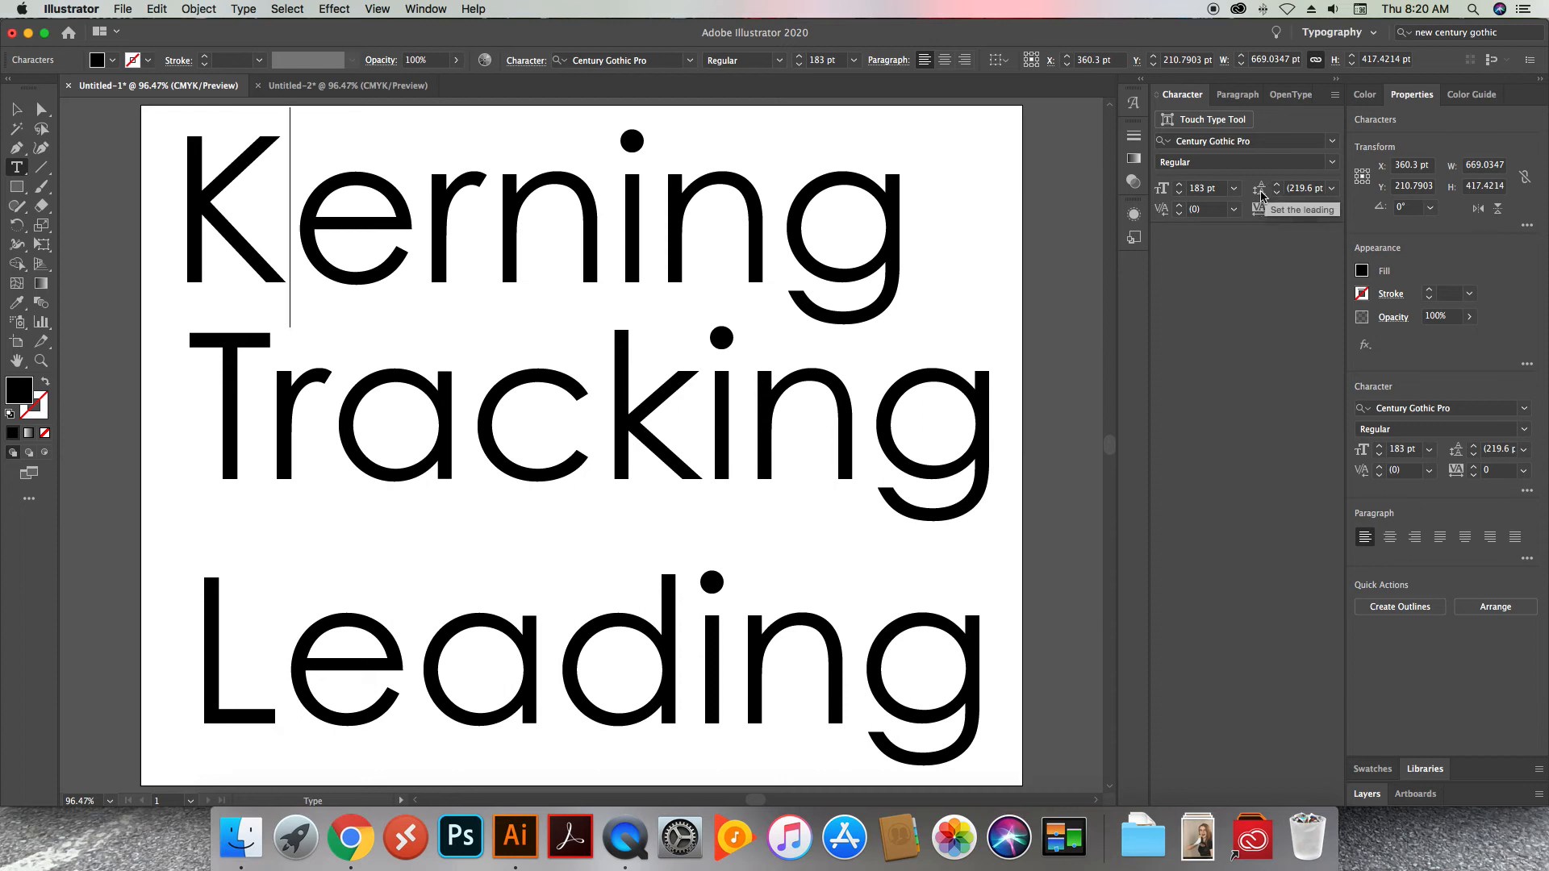
pyautogui.click(1178, 214)
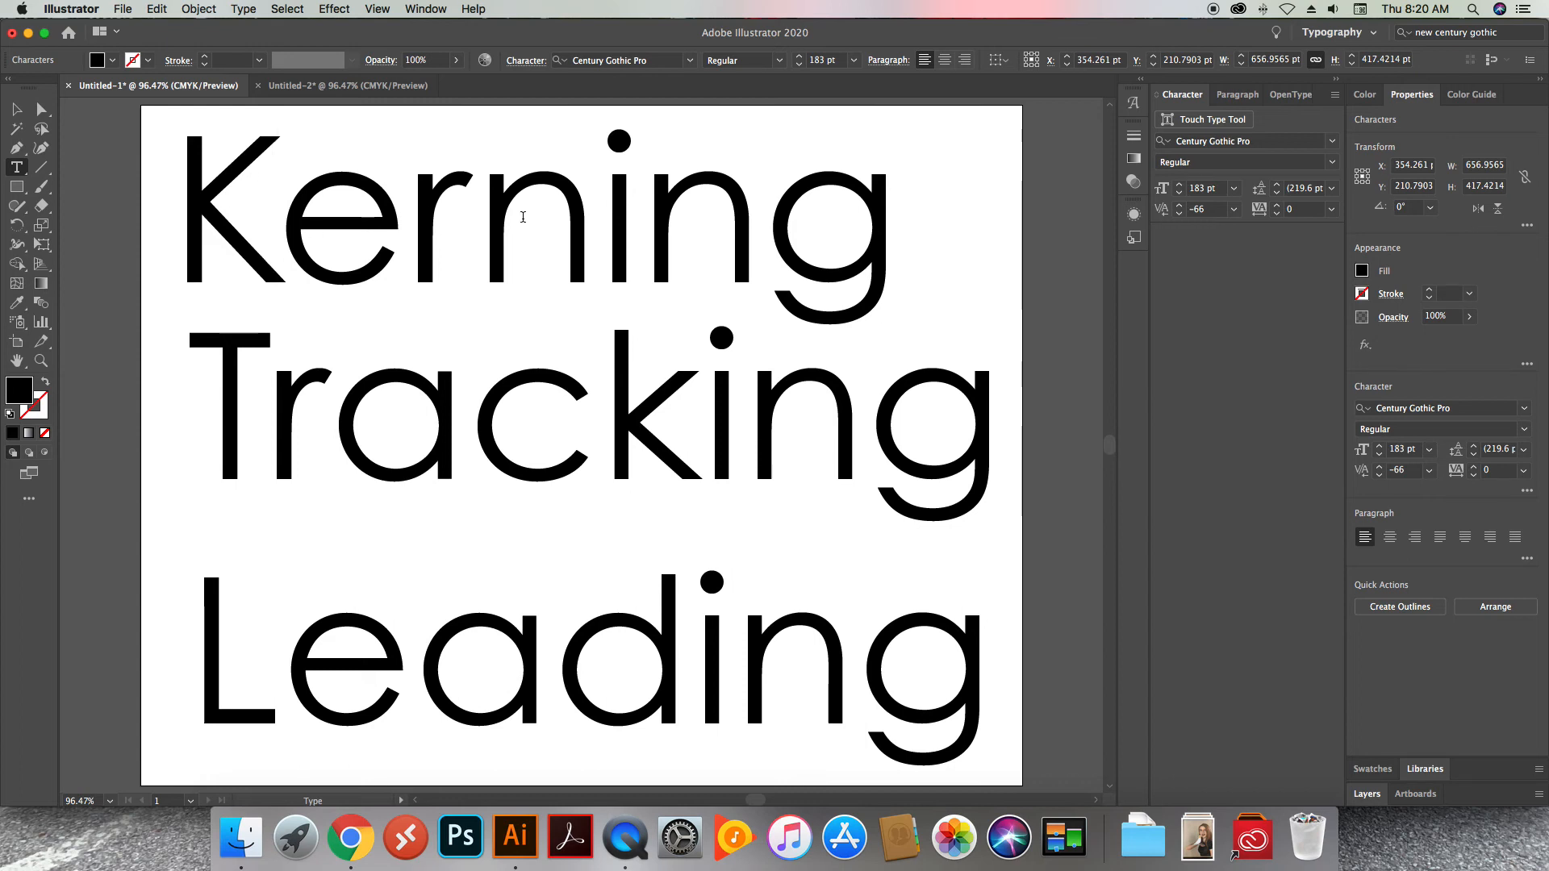
# Set the kerning between the first n and the i of "Kerning" to -18
pyautogui.click(598, 220)
pyautogui.click(1179, 216)
pyautogui.click(1179, 216)
pyautogui.click(1179, 216)
pyautogui.click(1179, 216)
pyautogui.click(1179, 216)
pyautogui.click(1179, 216)
pyautogui.click(1179, 216)
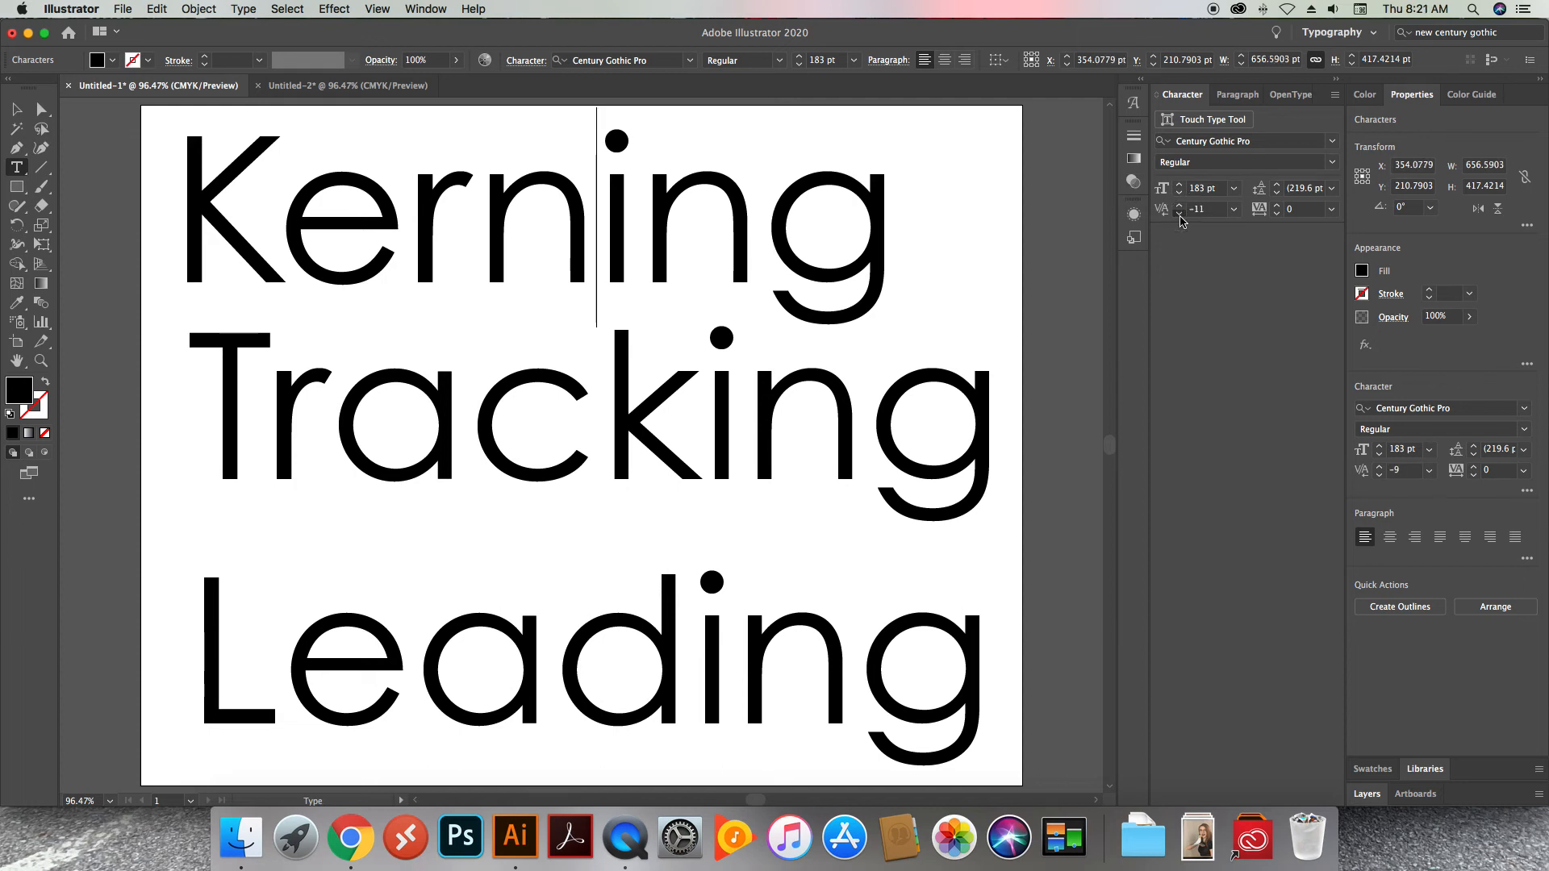
pyautogui.click(1179, 217)
pyautogui.click(1179, 216)
pyautogui.click(1179, 217)
pyautogui.click(1179, 216)
pyautogui.click(1179, 216)
pyautogui.click(1179, 216)
pyautogui.click(1180, 216)
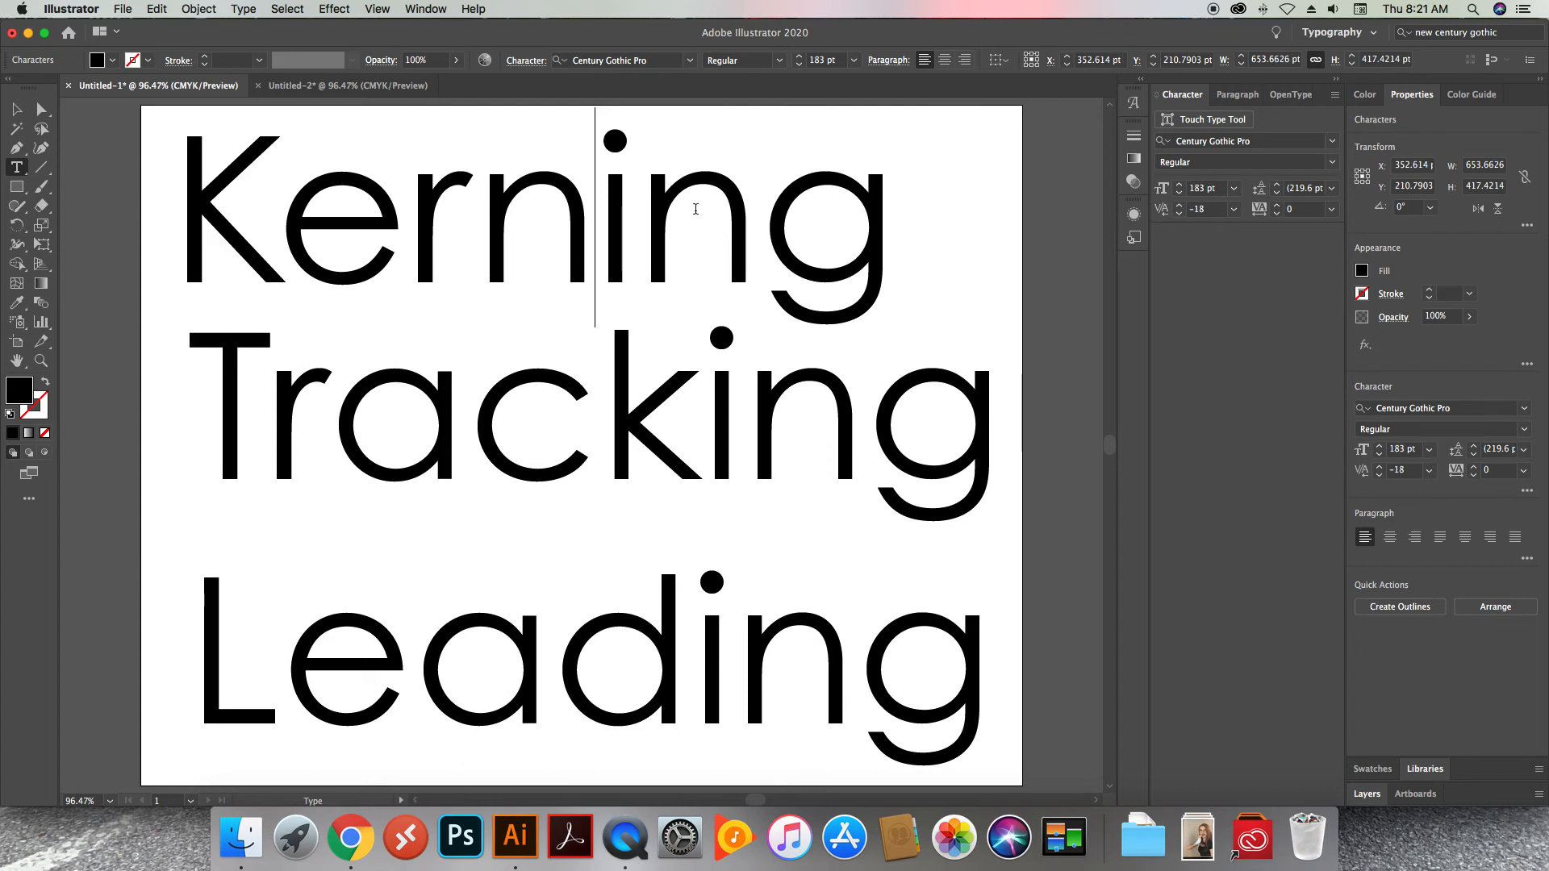
# Set the kerning between the i and the second n of "Kerning" to -15
pyautogui.click(638, 210)
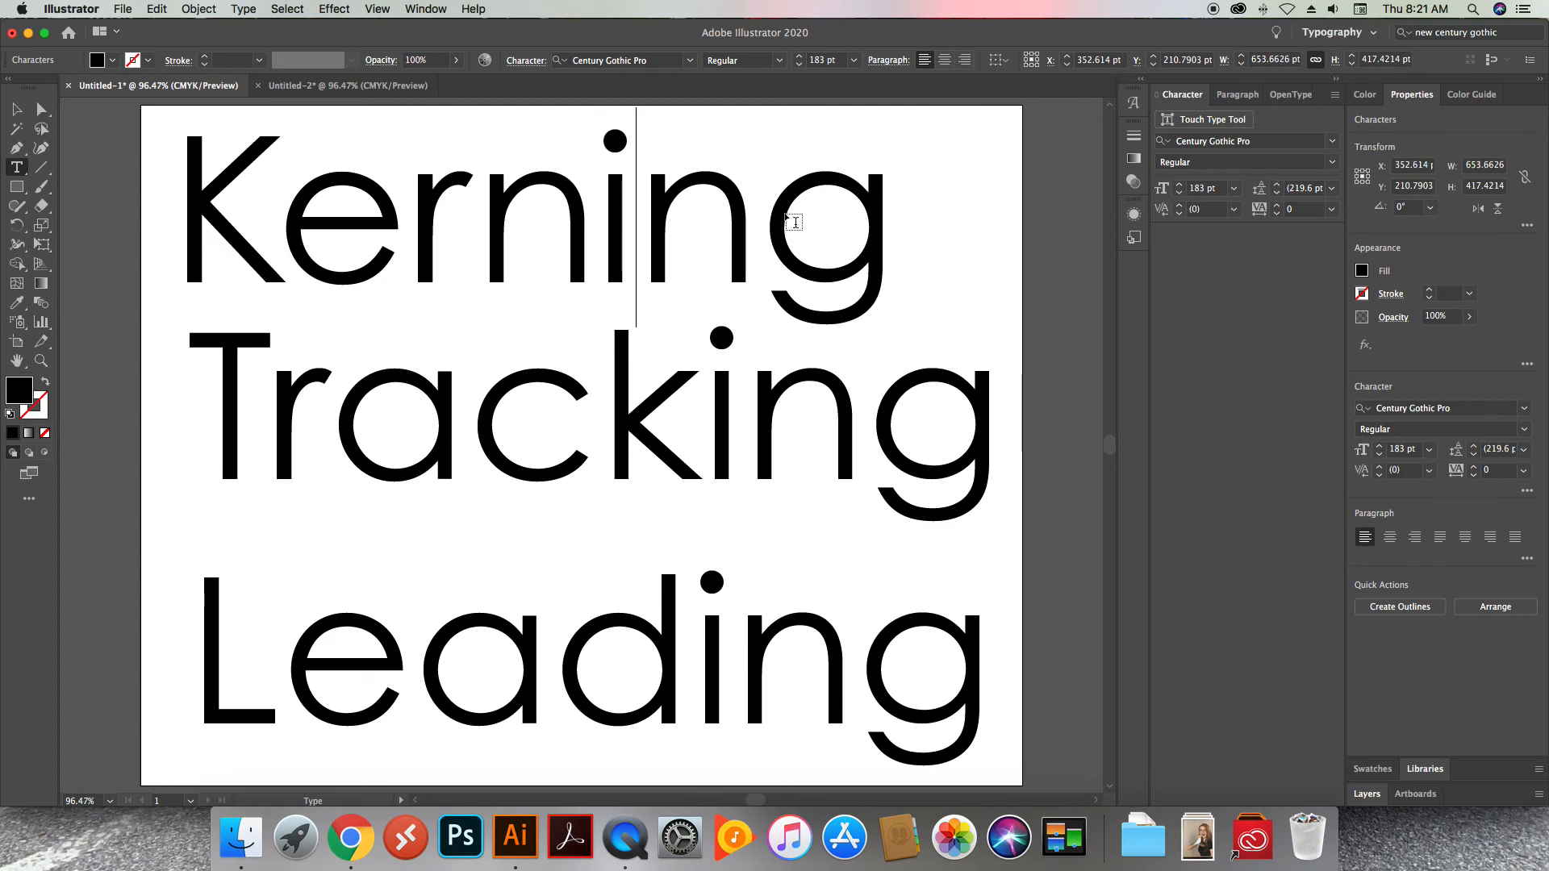
pyautogui.click(1180, 216)
pyautogui.click(1179, 216)
pyautogui.click(1179, 216)
pyautogui.click(1179, 216)
pyautogui.click(1179, 216)
pyautogui.click(1179, 216)
pyautogui.click(1179, 216)
pyautogui.click(1179, 216)
# Set the kerning between the second n and the g of "Kerning" to -9
pyautogui.click(1180, 216)
pyautogui.click(1179, 216)
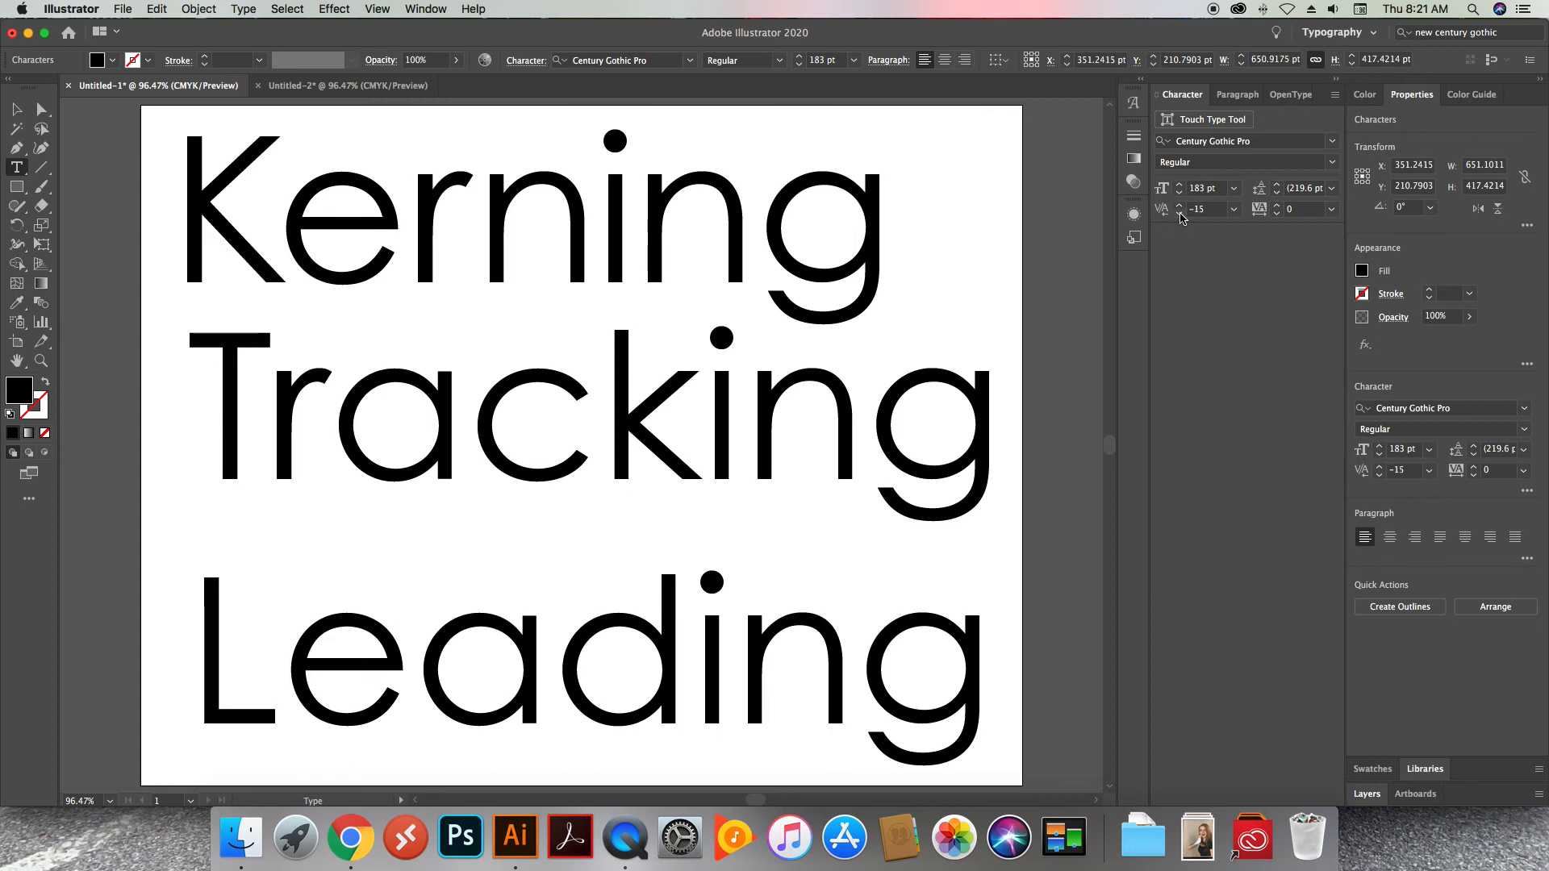
pyautogui.click(755, 213)
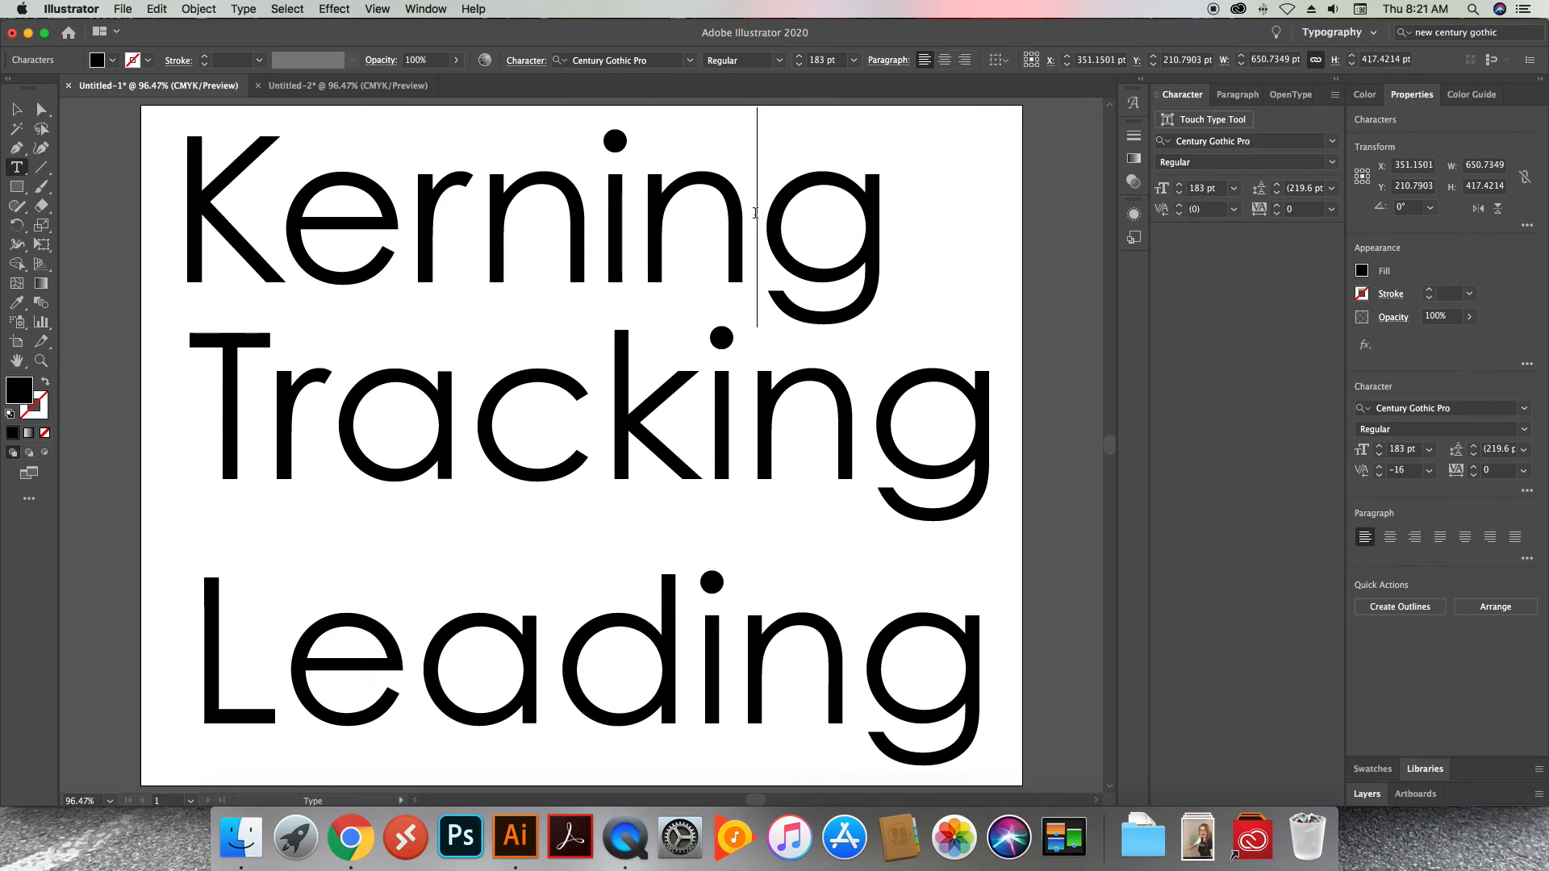
pyautogui.click(1179, 217)
pyautogui.click(1180, 216)
pyautogui.click(1180, 215)
pyautogui.click(1180, 215)
pyautogui.click(1180, 215)
pyautogui.click(1180, 215)
pyautogui.click(1180, 215)
pyautogui.click(1181, 215)
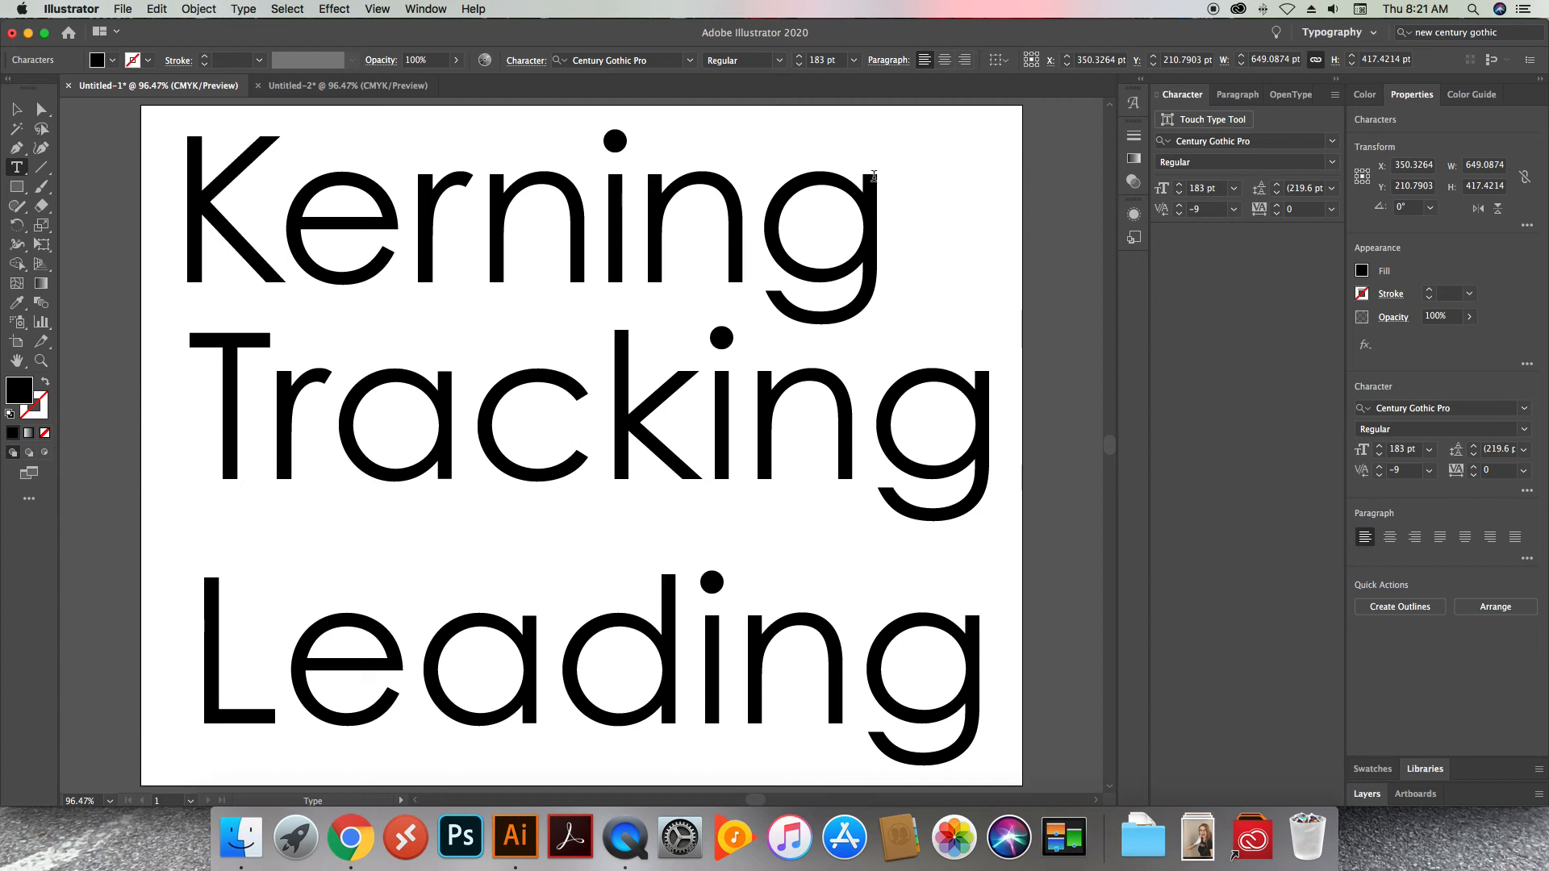
# Loosen the tracking of the whole word "Kerning" to 82 and deselect the text
pyautogui.moveTo(893, 201); pyautogui.dragTo(208, 191)
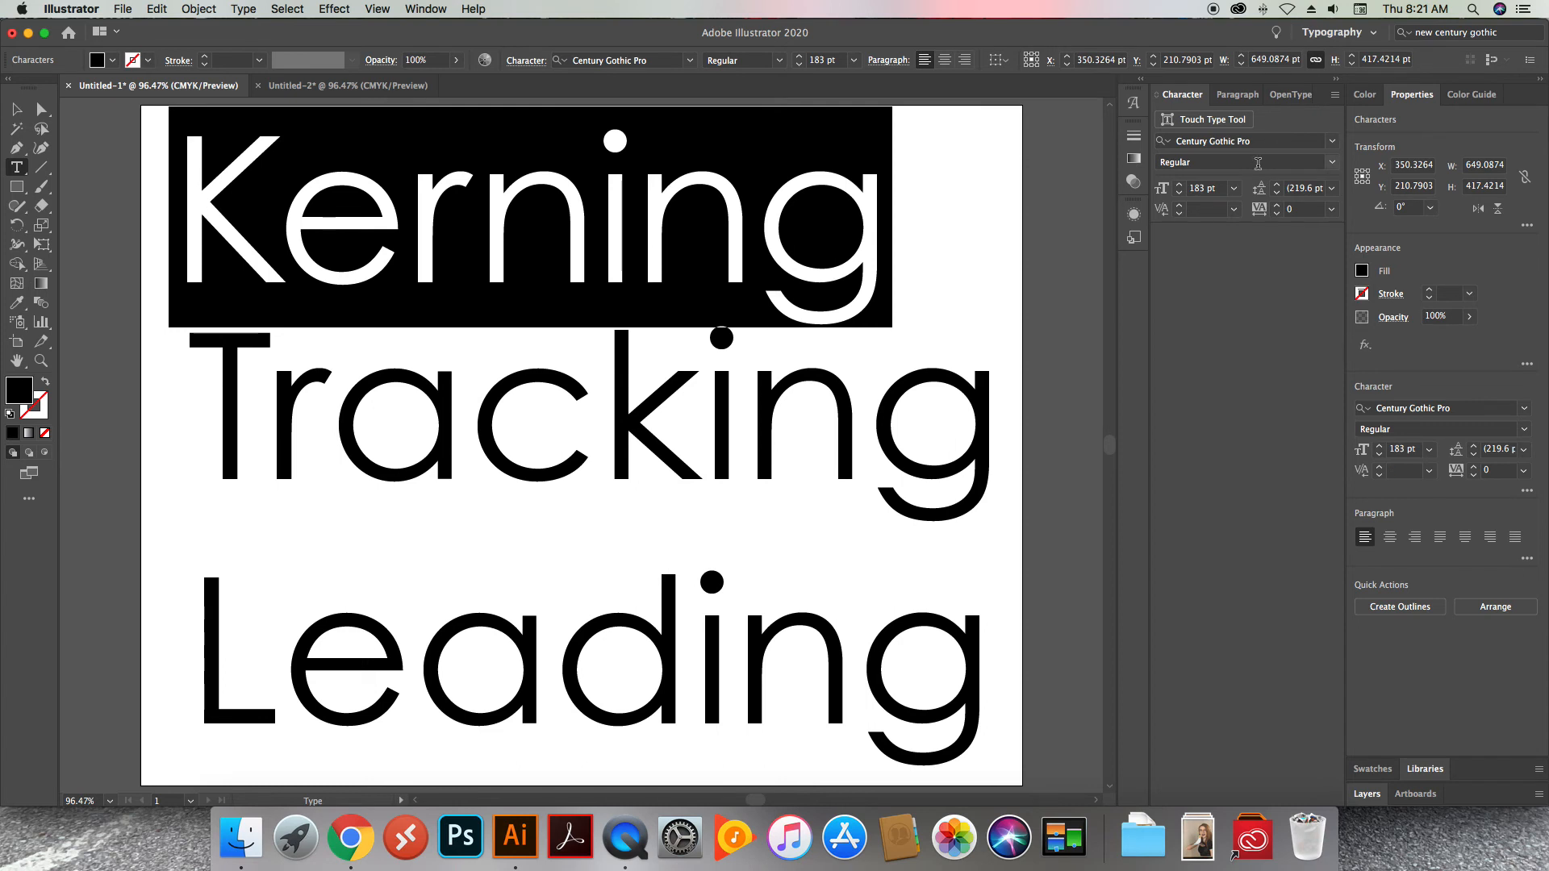
pyautogui.click(1278, 212)
pyautogui.click(1279, 212)
pyautogui.click(1278, 211)
pyautogui.click(1278, 211)
pyautogui.click(1278, 211)
pyautogui.click(1278, 211)
pyautogui.click(1279, 212)
pyautogui.click(1278, 211)
pyautogui.click(1279, 211)
pyautogui.click(1278, 211)
pyautogui.click(1279, 211)
pyautogui.click(1278, 211)
pyautogui.click(1278, 212)
pyautogui.click(1279, 211)
pyautogui.click(1279, 212)
pyautogui.click(1278, 211)
pyautogui.click(1278, 212)
pyautogui.click(1278, 211)
pyautogui.click(1279, 211)
pyautogui.click(1279, 211)
pyautogui.click(1278, 212)
pyautogui.click(1279, 211)
pyautogui.click(1279, 211)
pyautogui.click(1279, 212)
pyautogui.click(1279, 212)
pyautogui.click(1278, 211)
pyautogui.click(1278, 211)
pyautogui.click(1278, 212)
pyautogui.click(1278, 211)
pyautogui.click(1279, 211)
pyautogui.click(1279, 211)
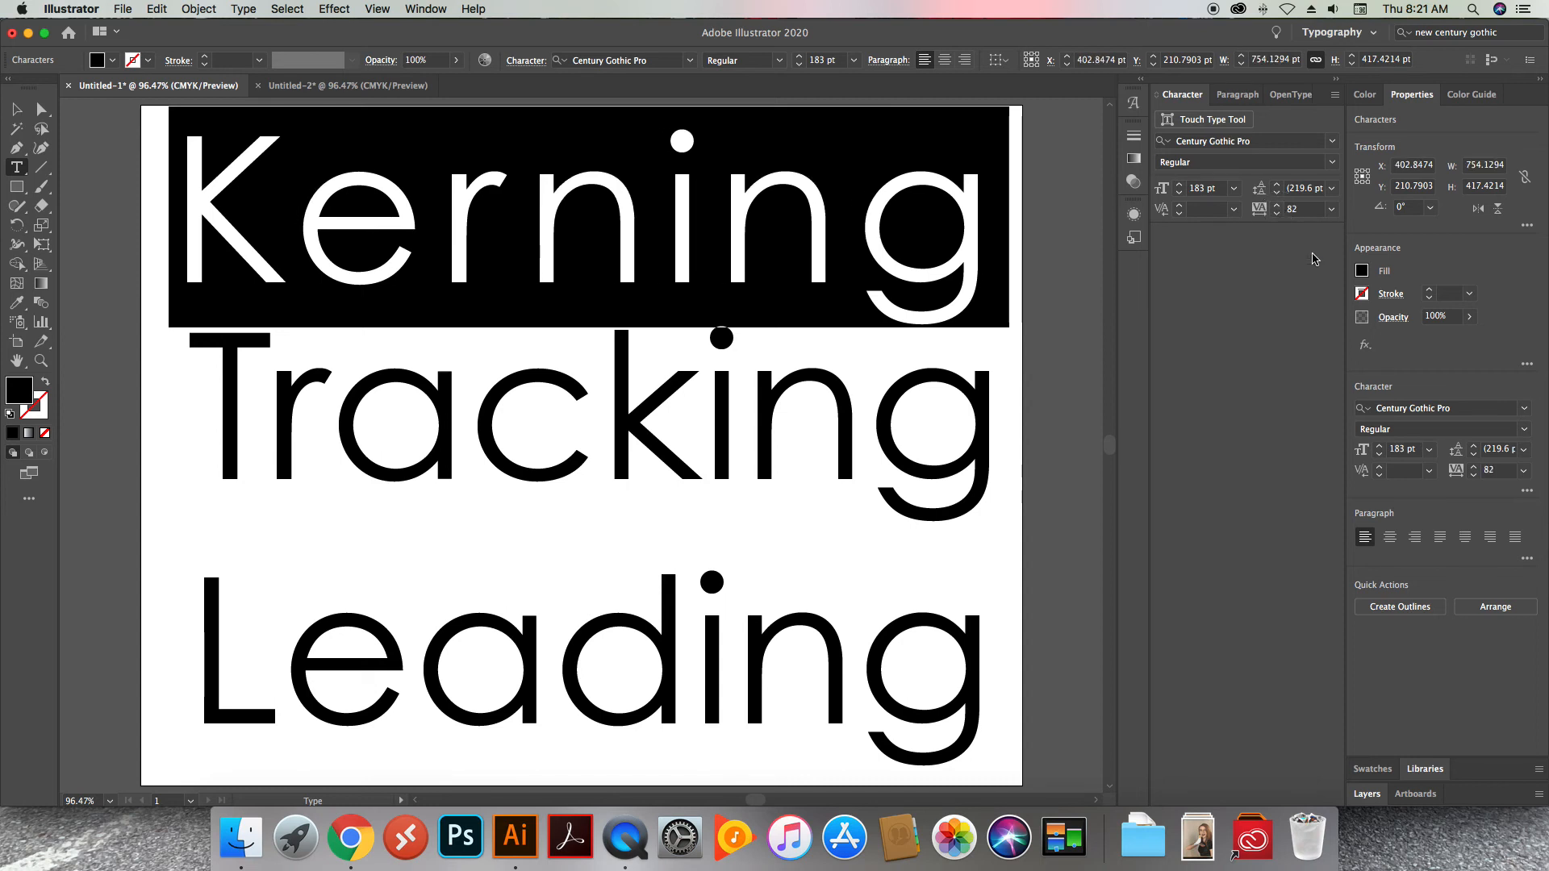
pyautogui.click(1033, 211)
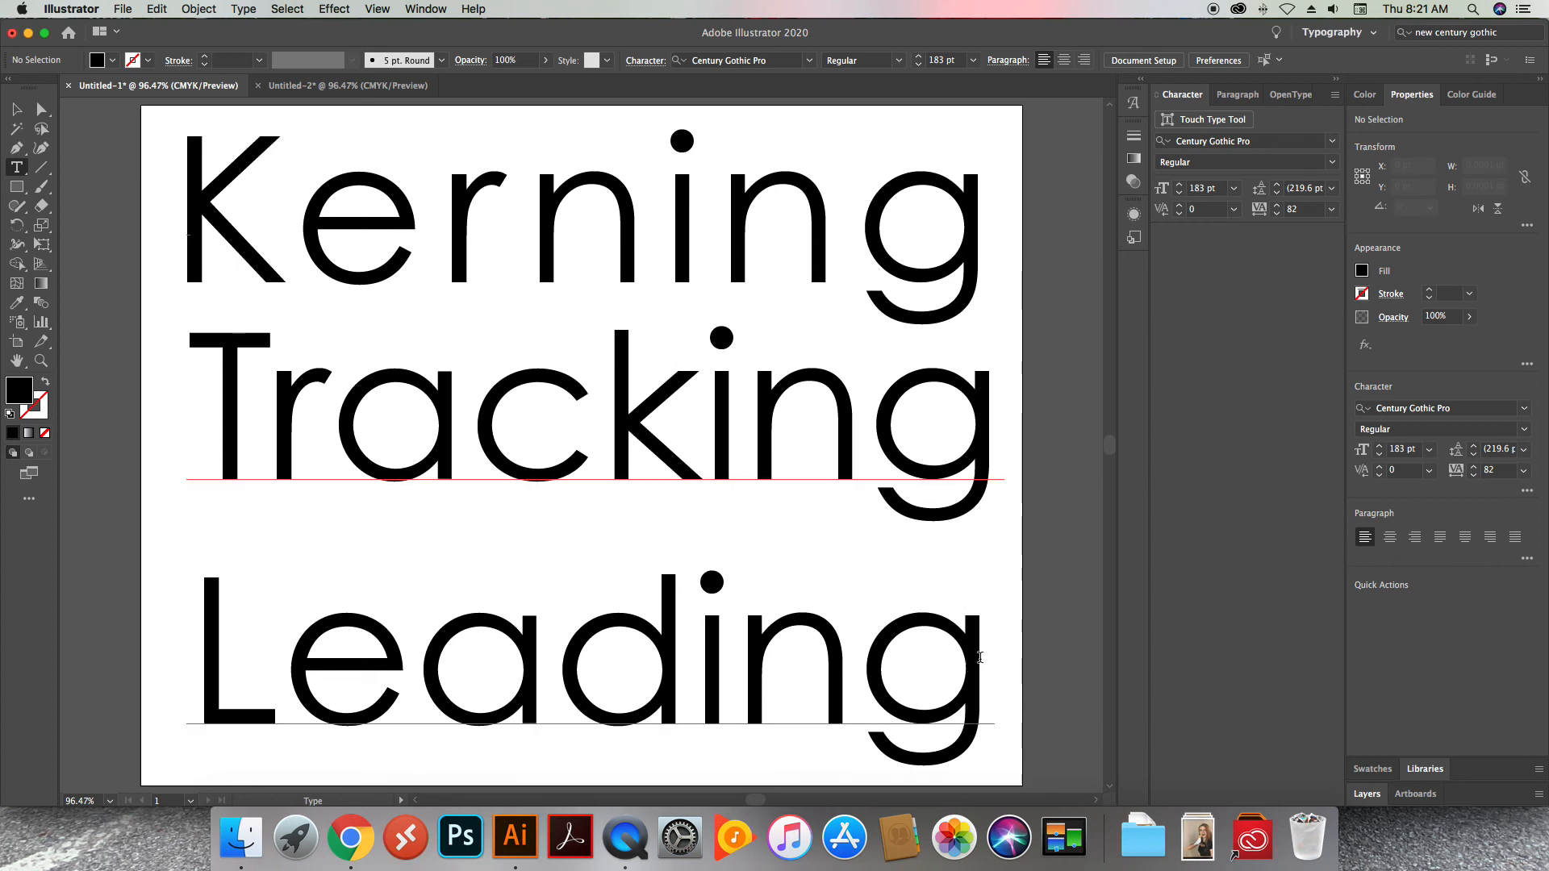
# Reduce the leading of the "Tracking" and "Leading" lines to 172 pt
pyautogui.moveTo(968, 650); pyautogui.dragTo(225, 606)
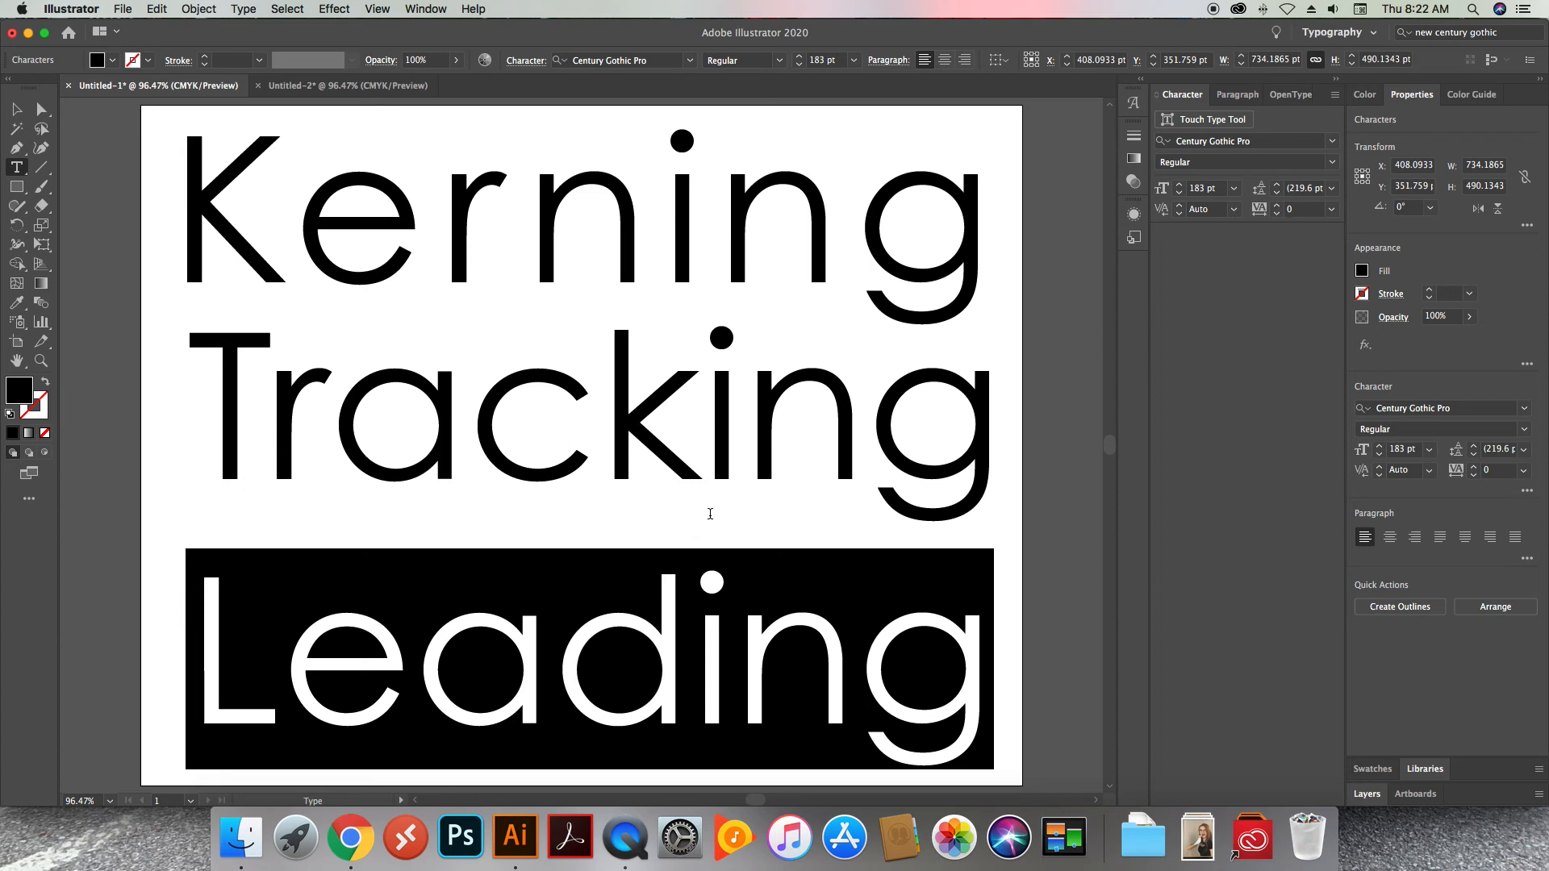
pyautogui.click(710, 514)
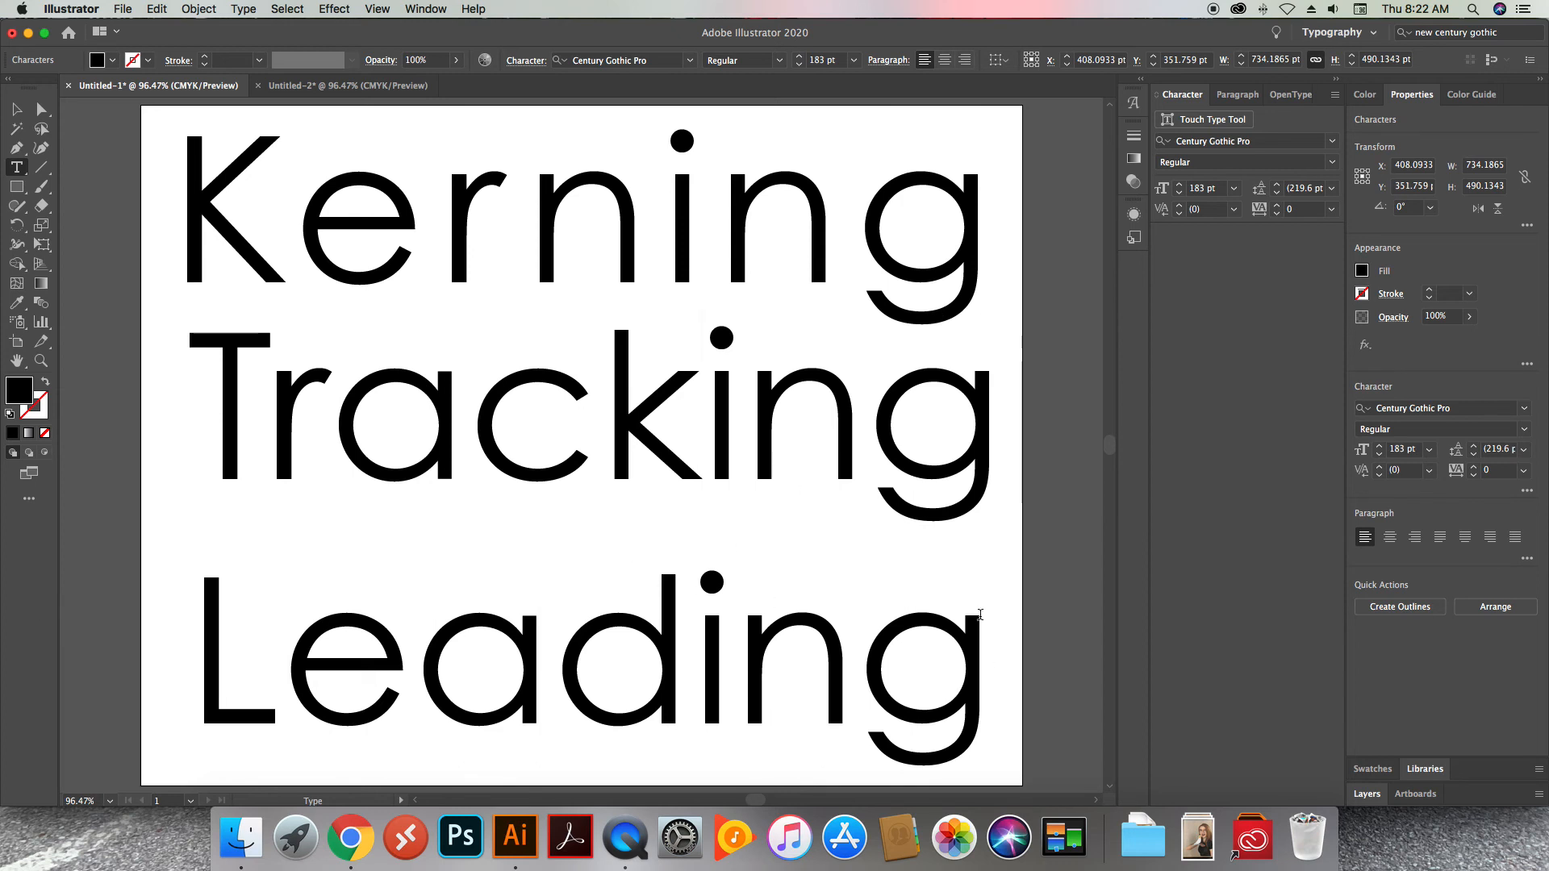
pyautogui.click(934, 667)
pyautogui.moveTo(934, 667); pyautogui.dragTo(125, 381)
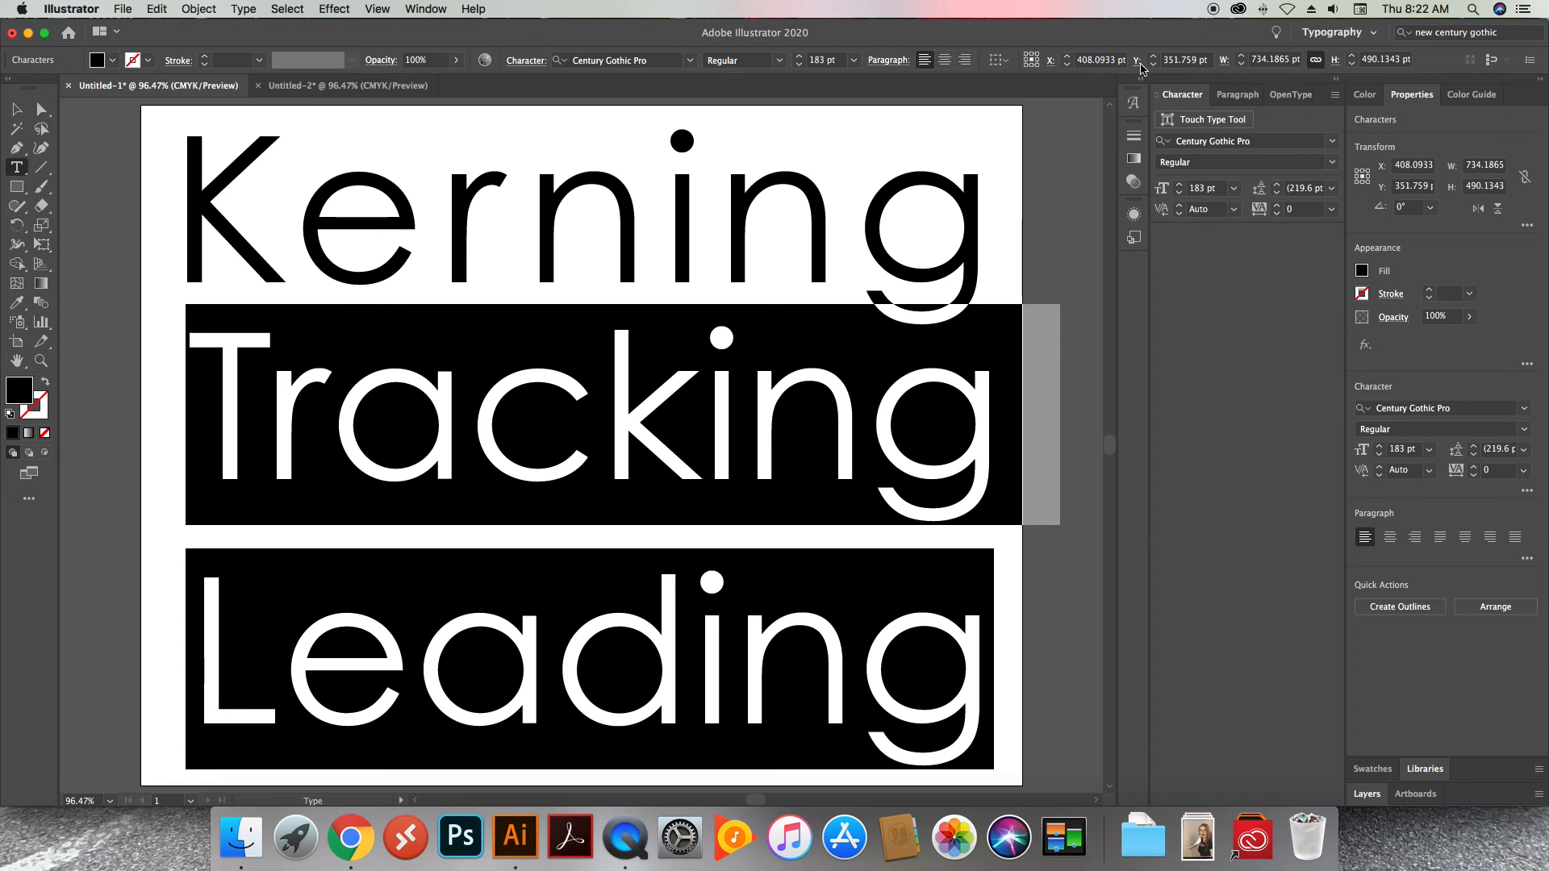
pyautogui.click(1277, 195)
pyautogui.click(1277, 196)
pyautogui.click(1277, 195)
pyautogui.click(1277, 195)
pyautogui.click(1277, 195)
pyautogui.click(1276, 196)
pyautogui.click(1277, 196)
pyautogui.click(1277, 195)
pyautogui.click(1276, 196)
pyautogui.click(1277, 195)
pyautogui.click(1277, 195)
pyautogui.click(1277, 195)
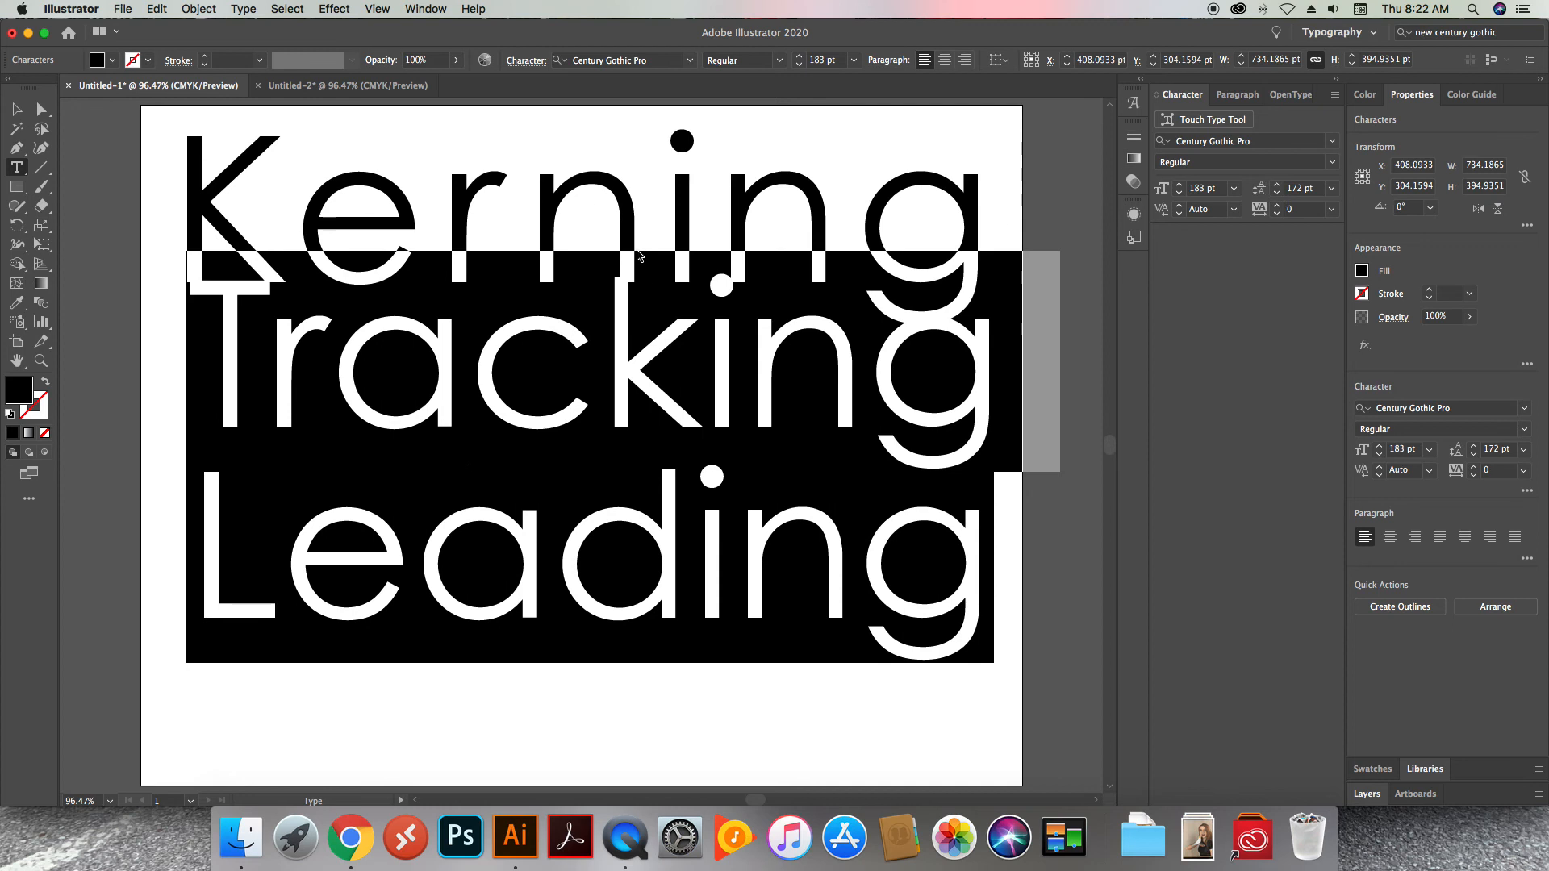
pyautogui.click(179, 208)
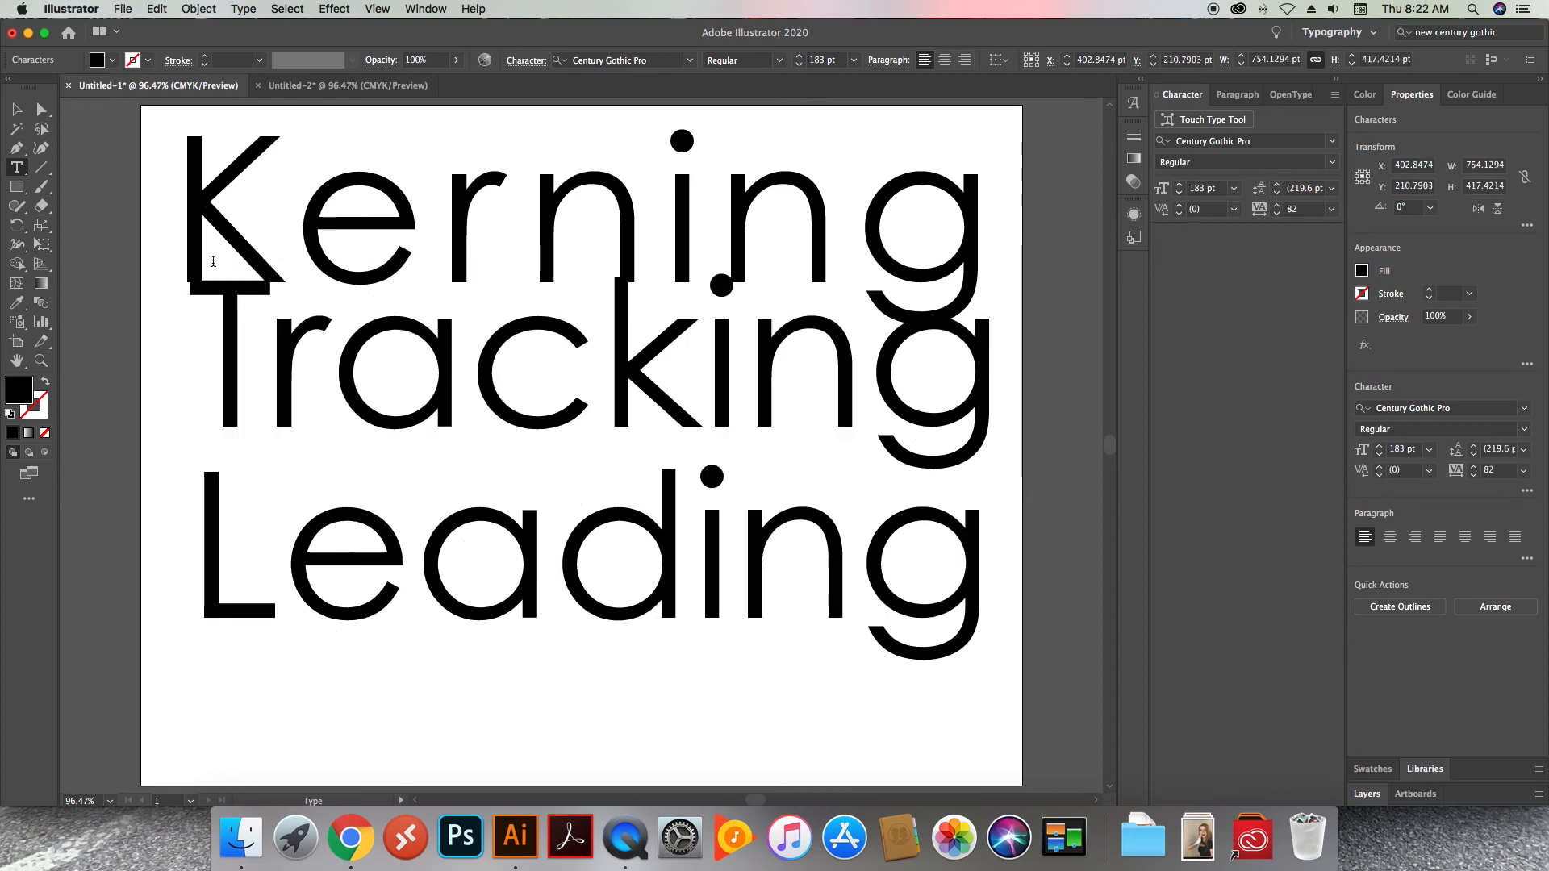
pyautogui.moveTo(182, 199); pyautogui.dragTo(1032, 281)
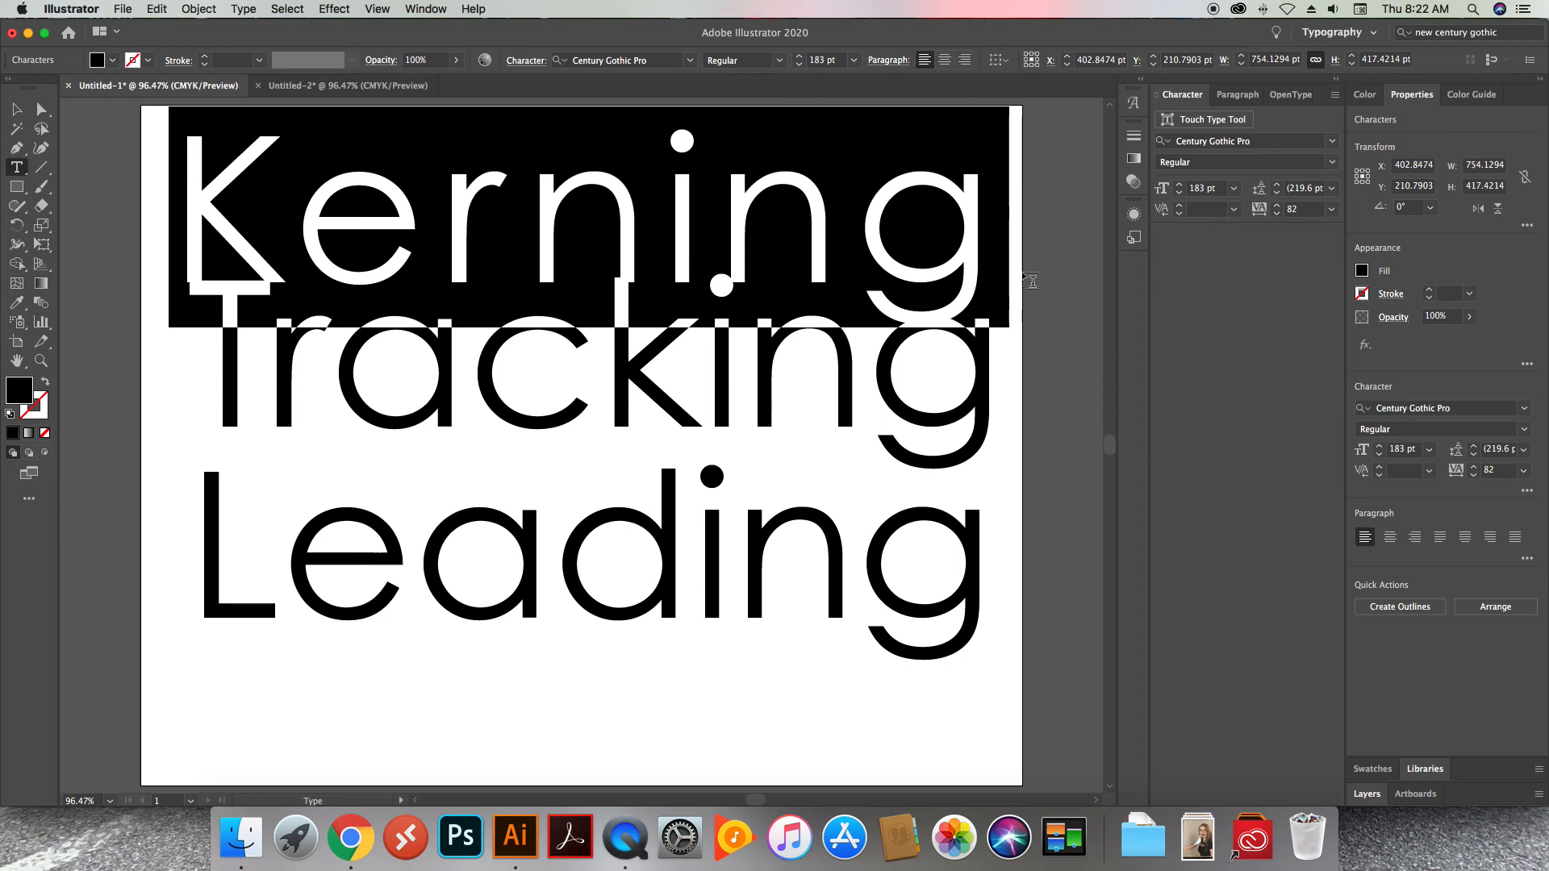
pyautogui.click(1026, 280)
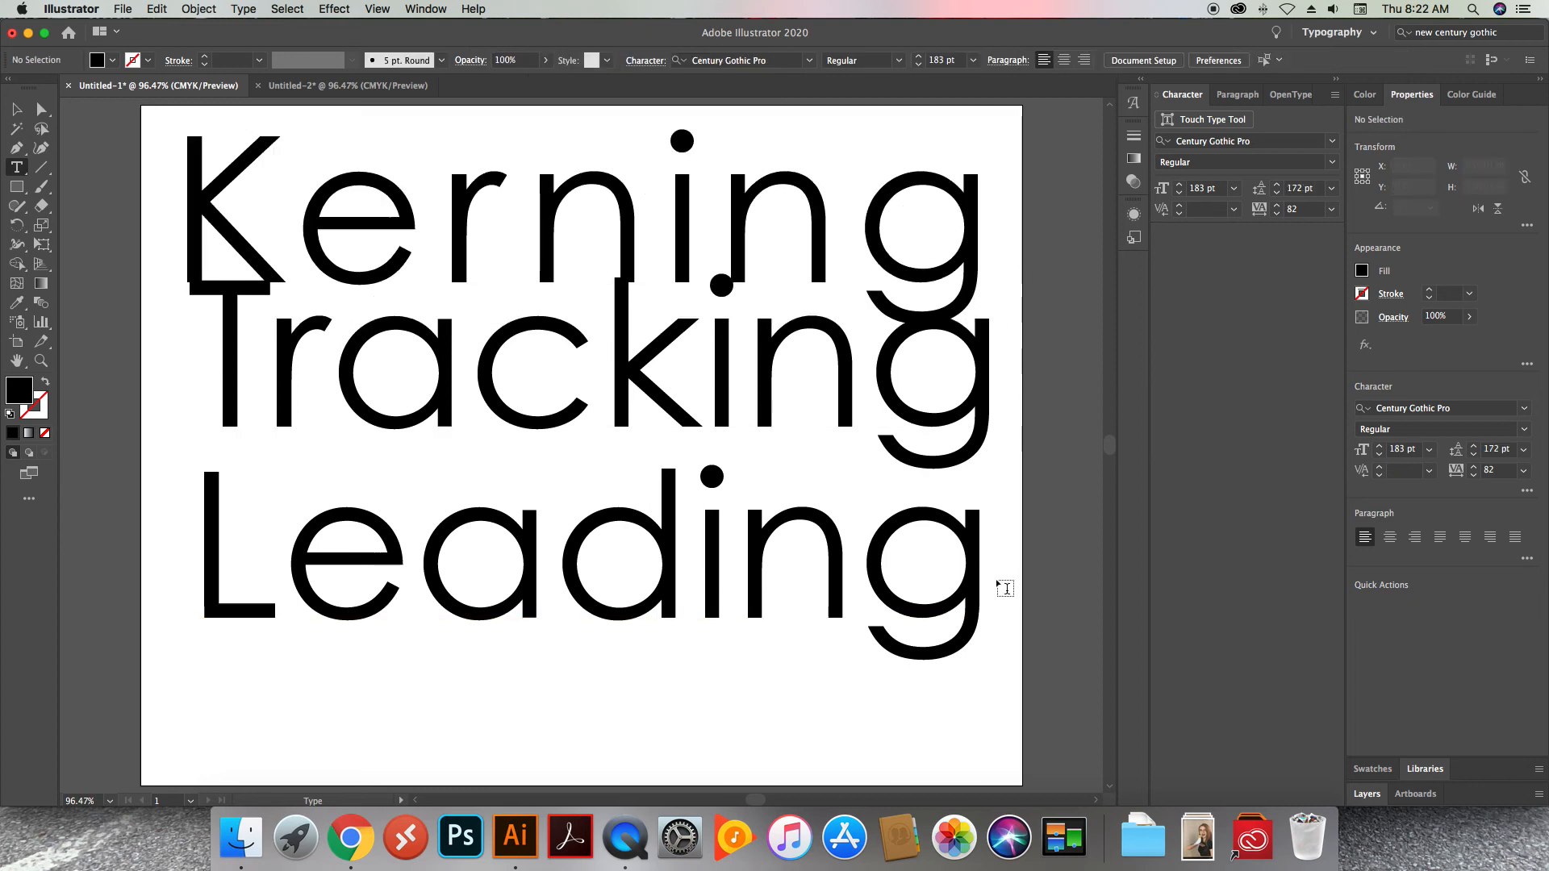
pyautogui.moveTo(984, 567); pyautogui.dragTo(153, 282)
pyautogui.click(259, 321)
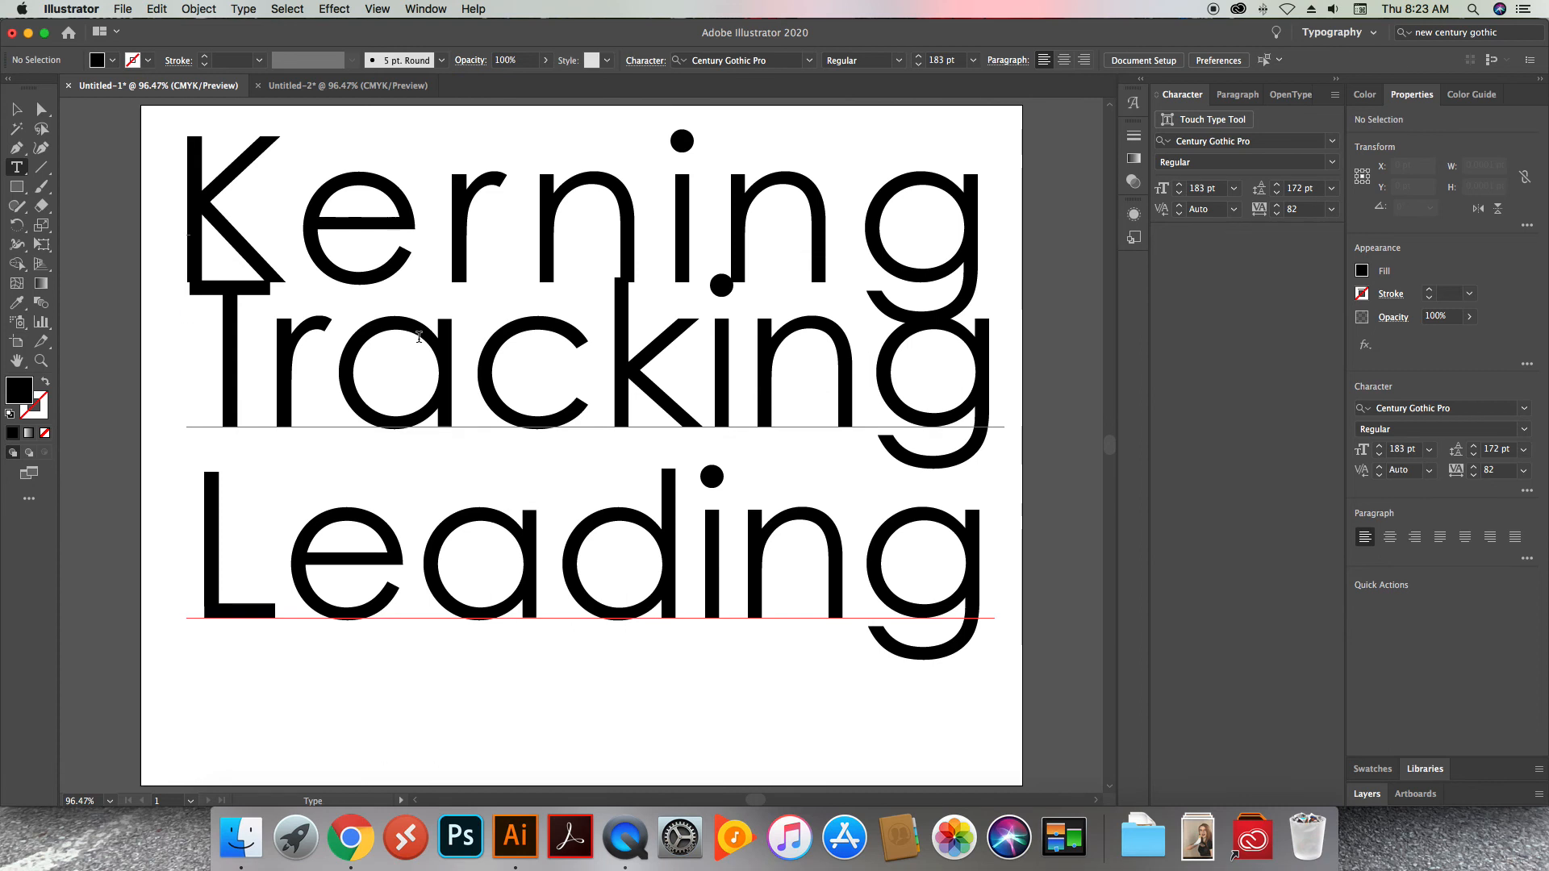
# Move the "Tracking" and "Leading" text block down so it no longer overlaps the "Kerning" line
pyautogui.click(17, 109)
pyautogui.moveTo(383, 334); pyautogui.dragTo(382, 371)
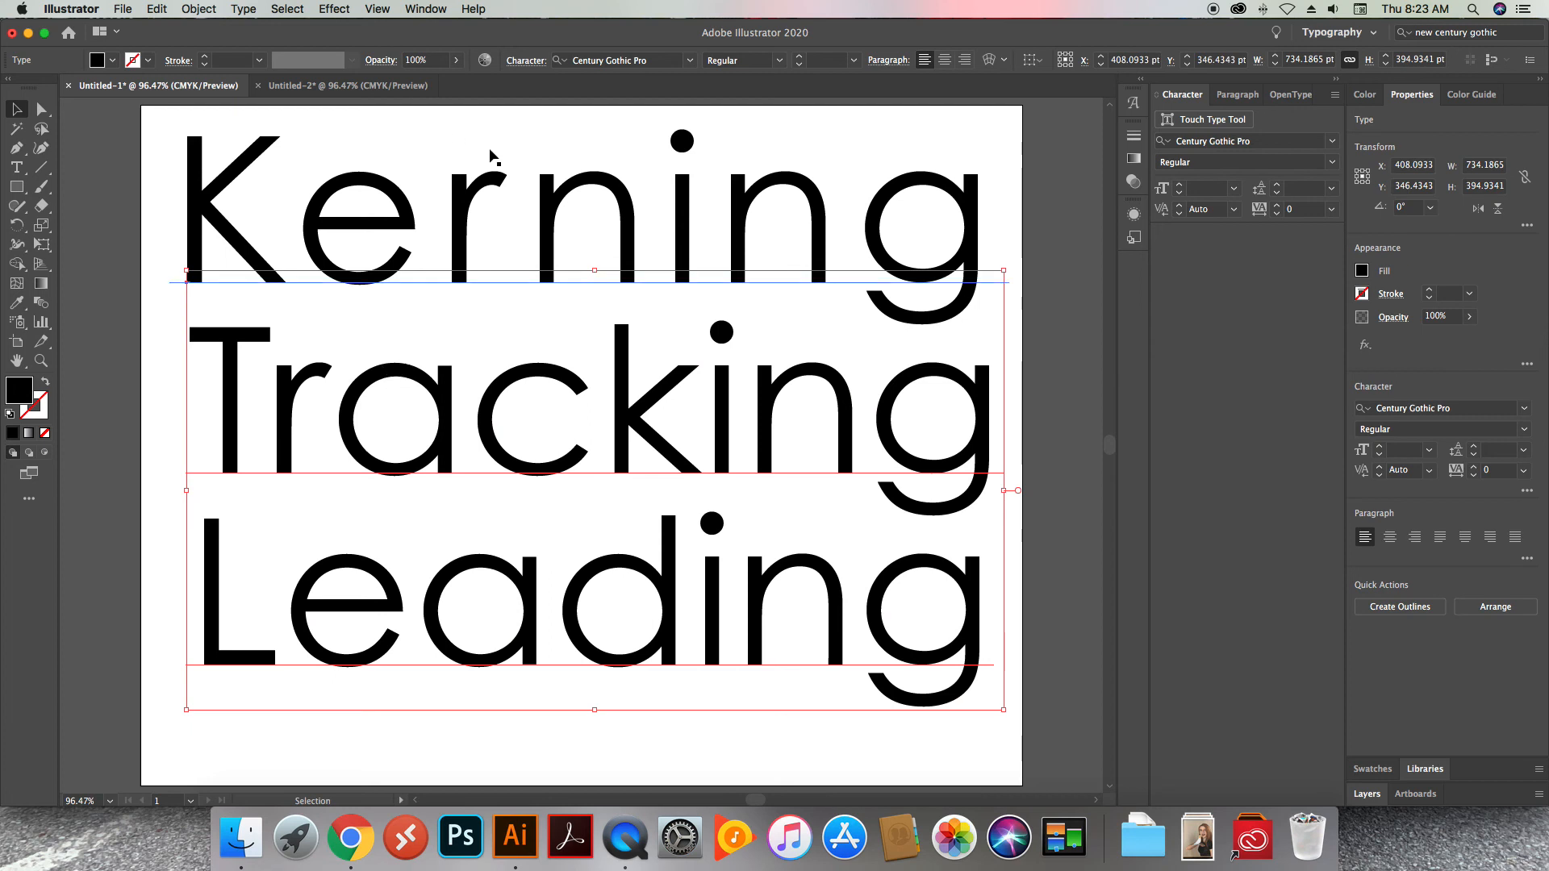
pyautogui.click(506, 129)
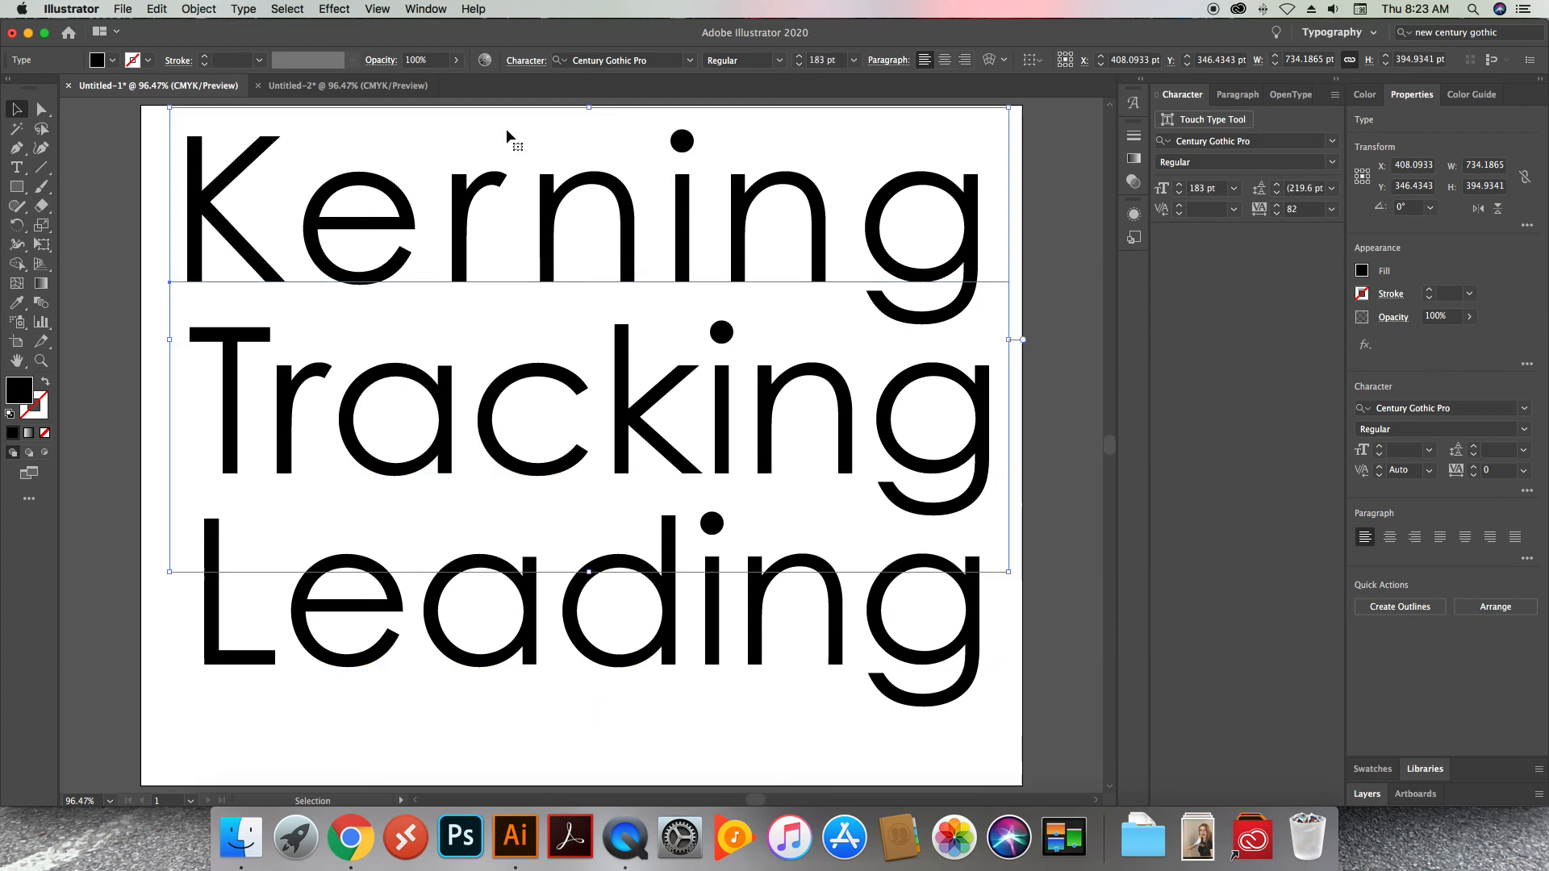
pyautogui.click(1065, 351)
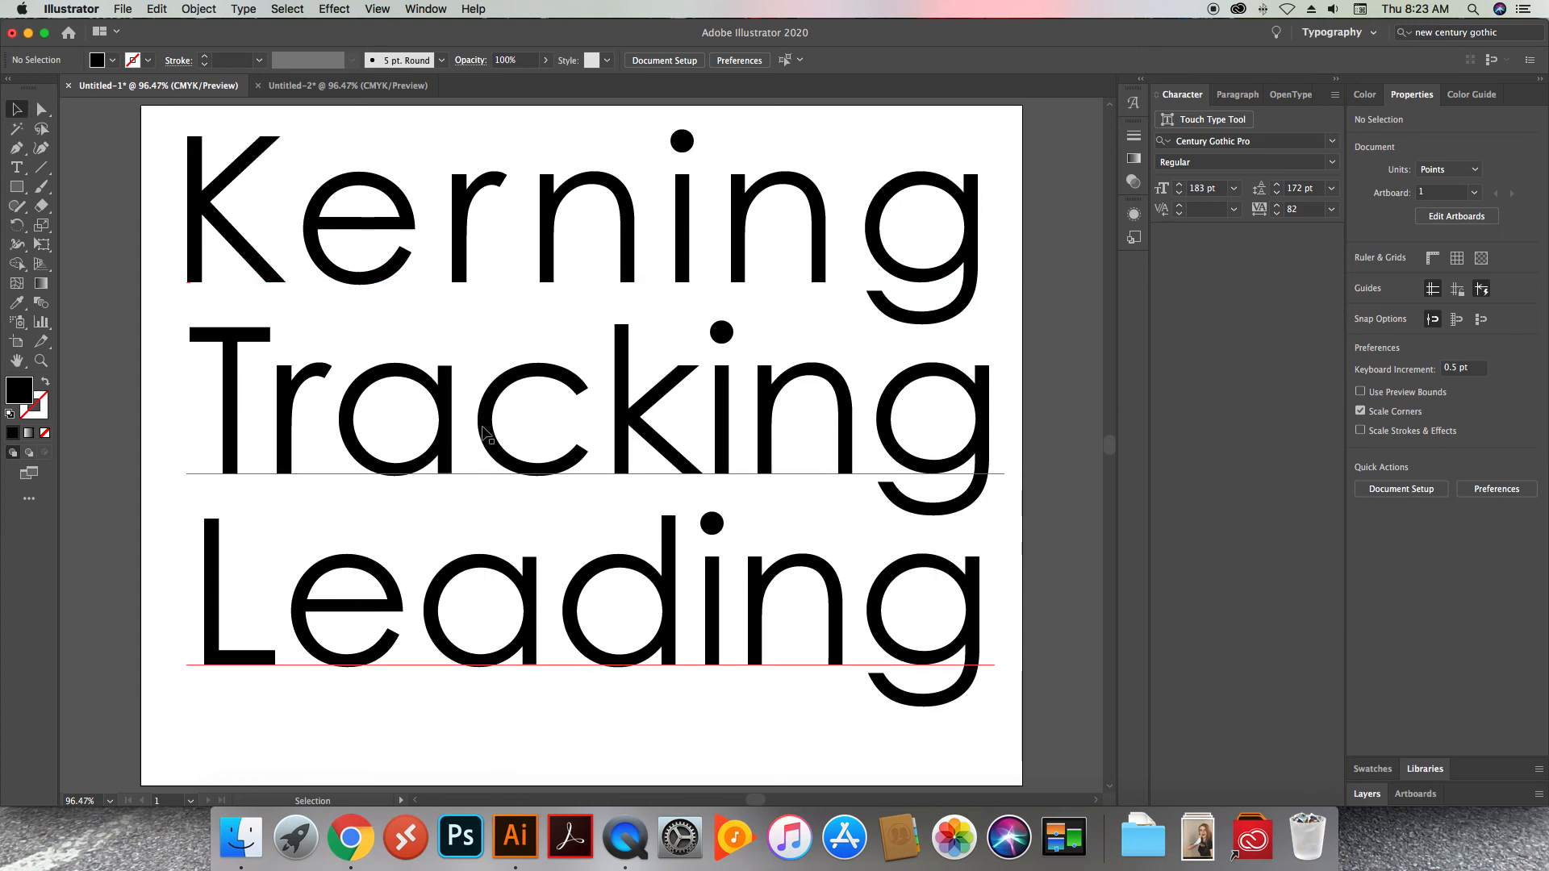
pyautogui.moveTo(415, 397); pyautogui.dragTo(459, 441)
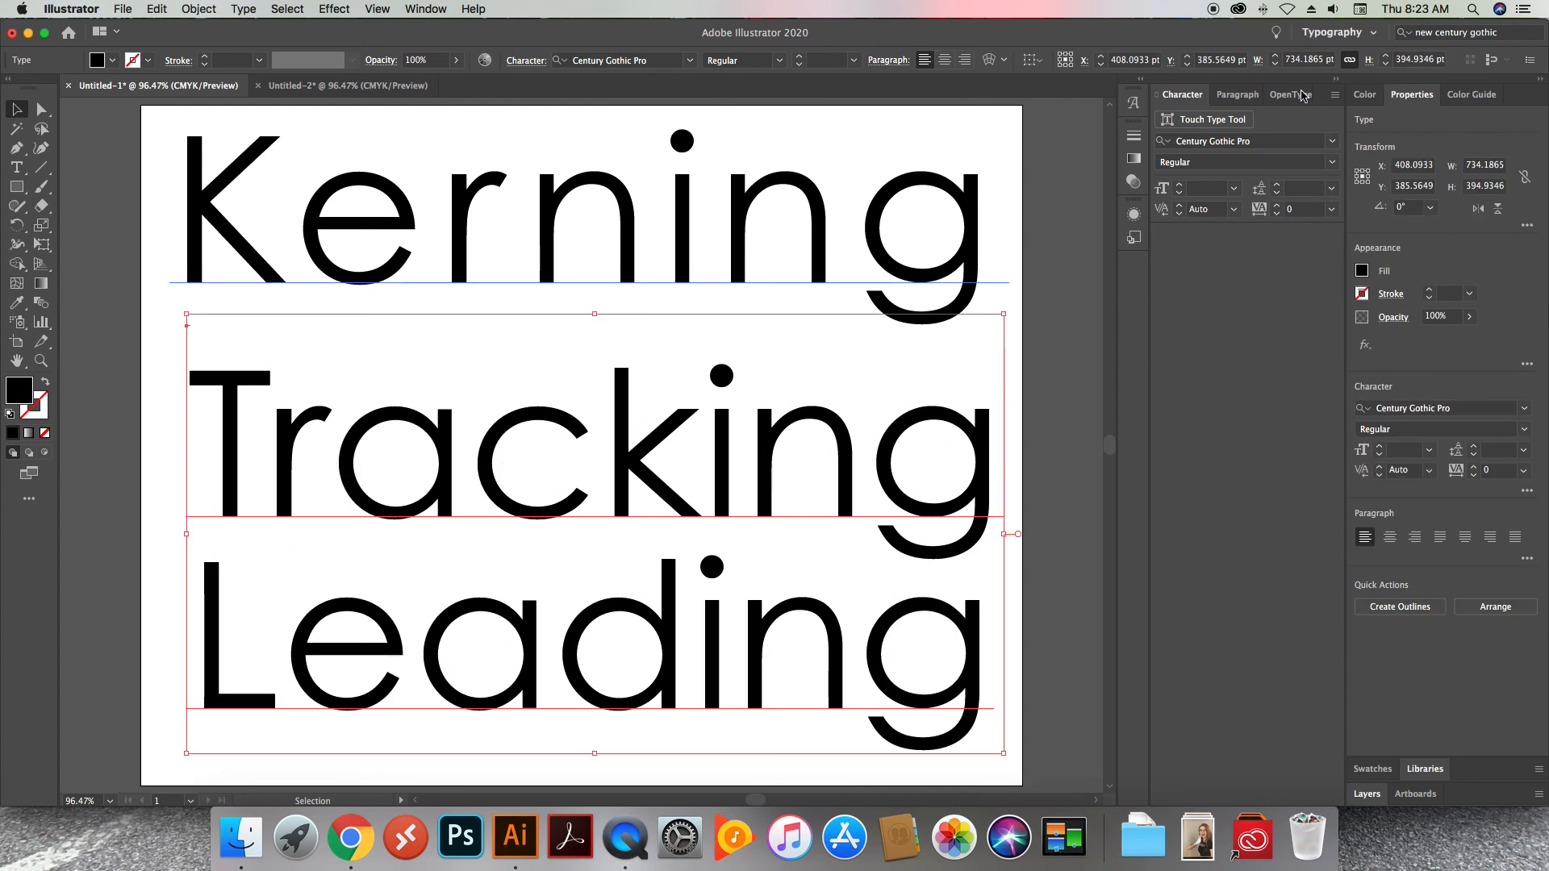
# Hide Layer 2 and move the word "Kerning" down to the middle of the artboard
pyautogui.click(1367, 794)
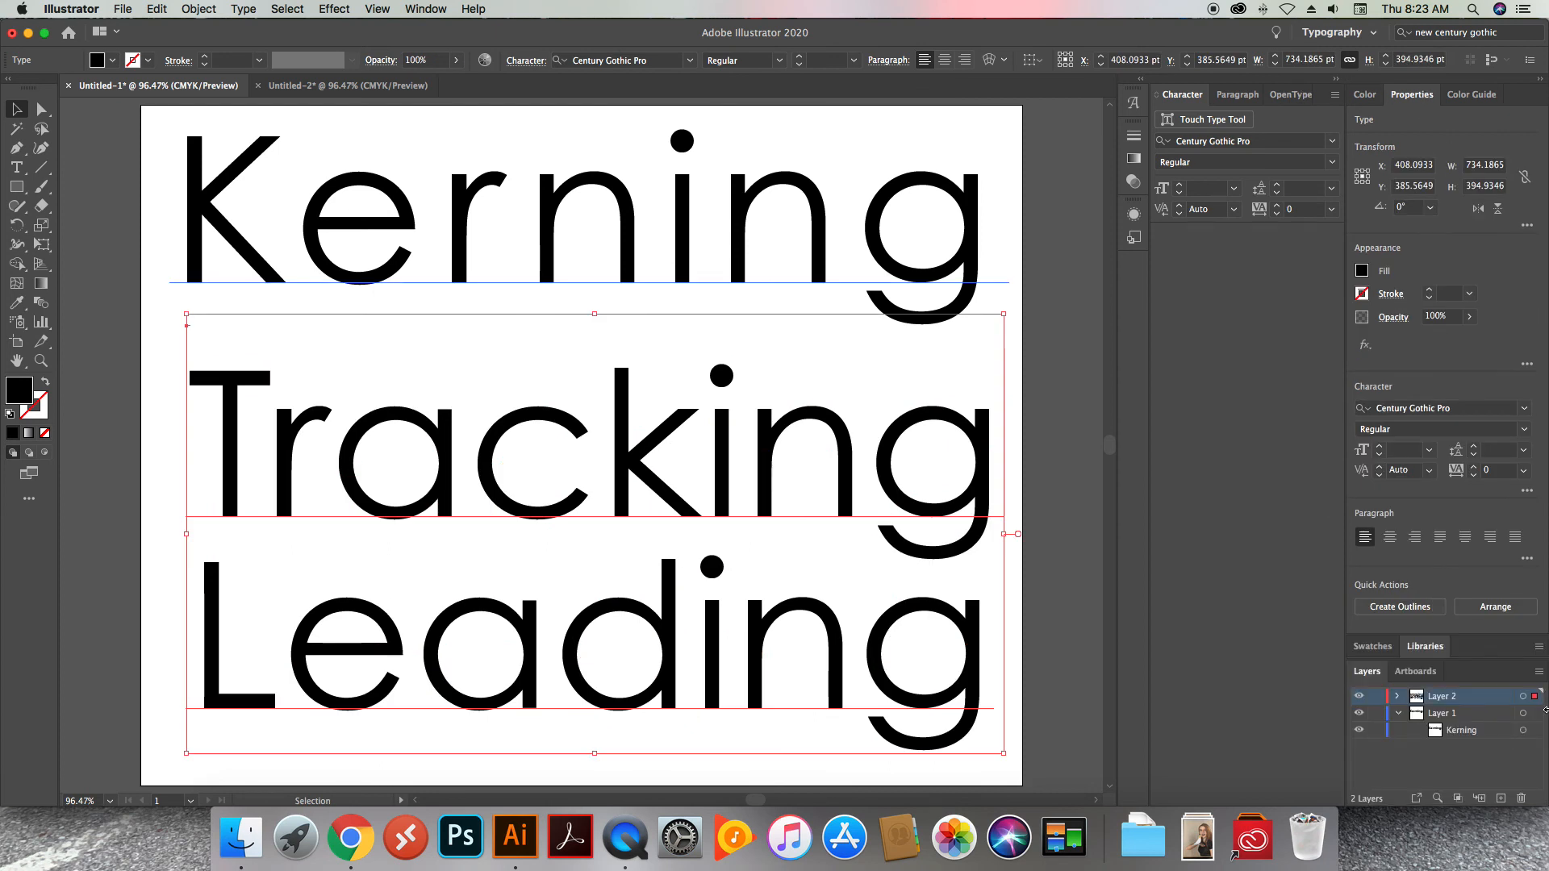
pyautogui.click(1359, 695)
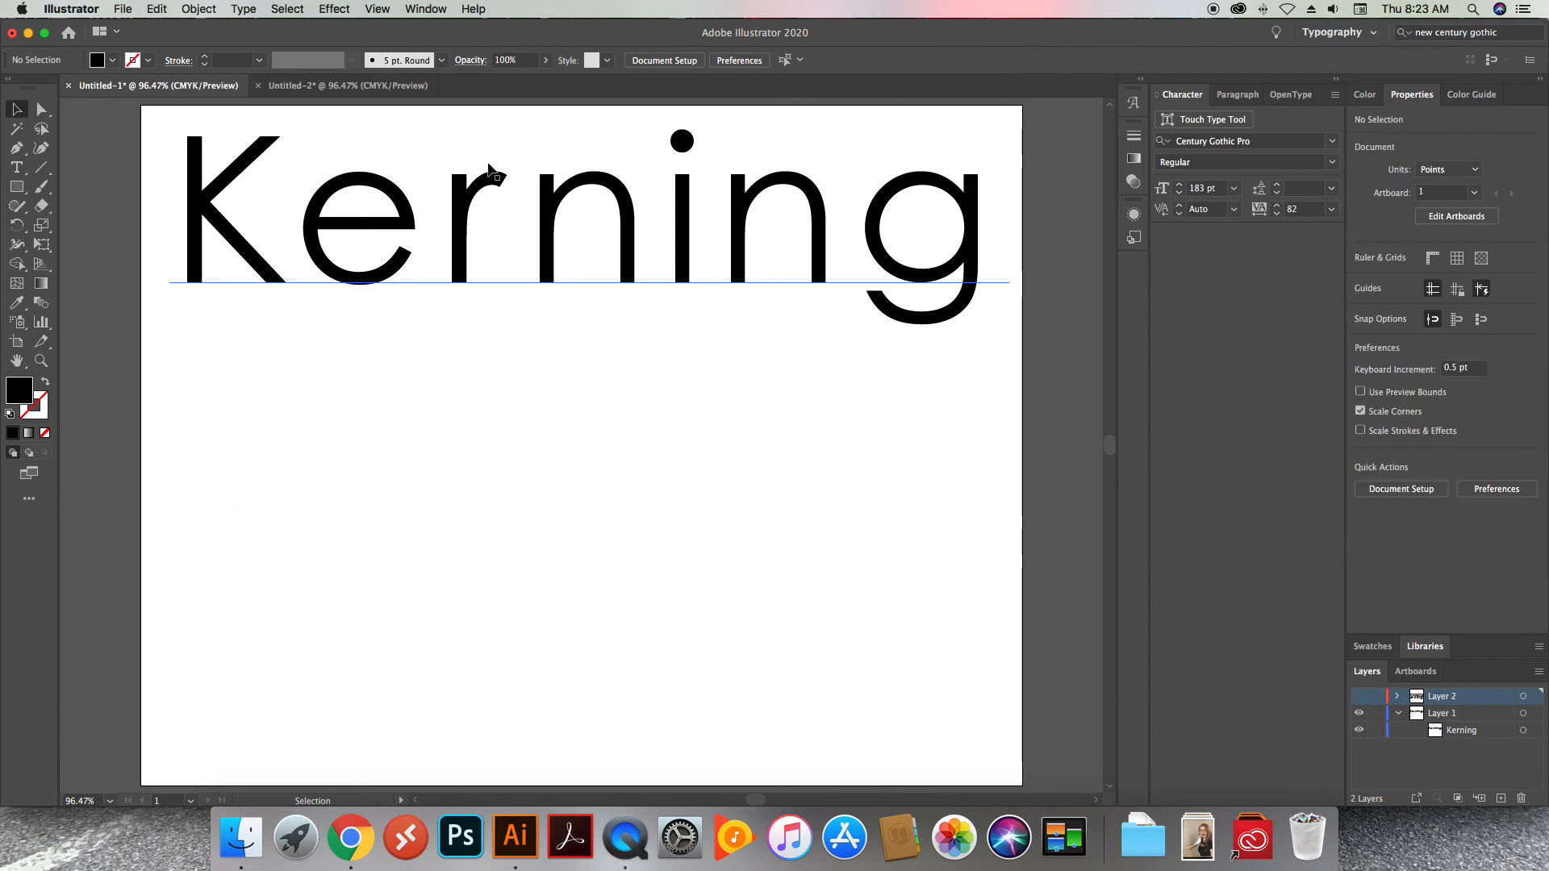
pyautogui.moveTo(482, 191); pyautogui.dragTo(475, 384)
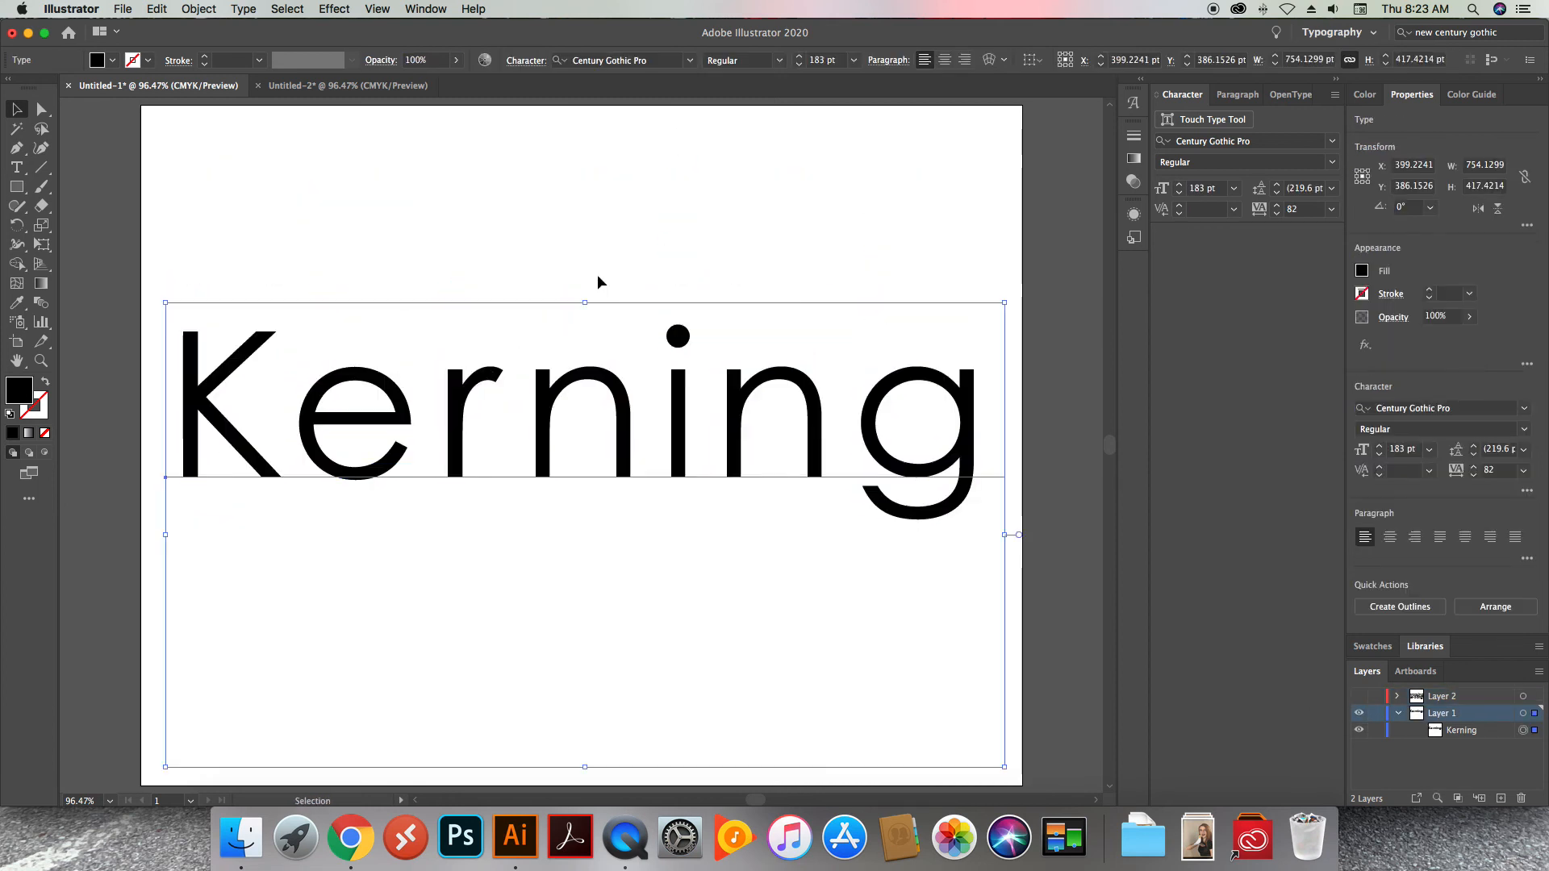
pyautogui.click(425, 179)
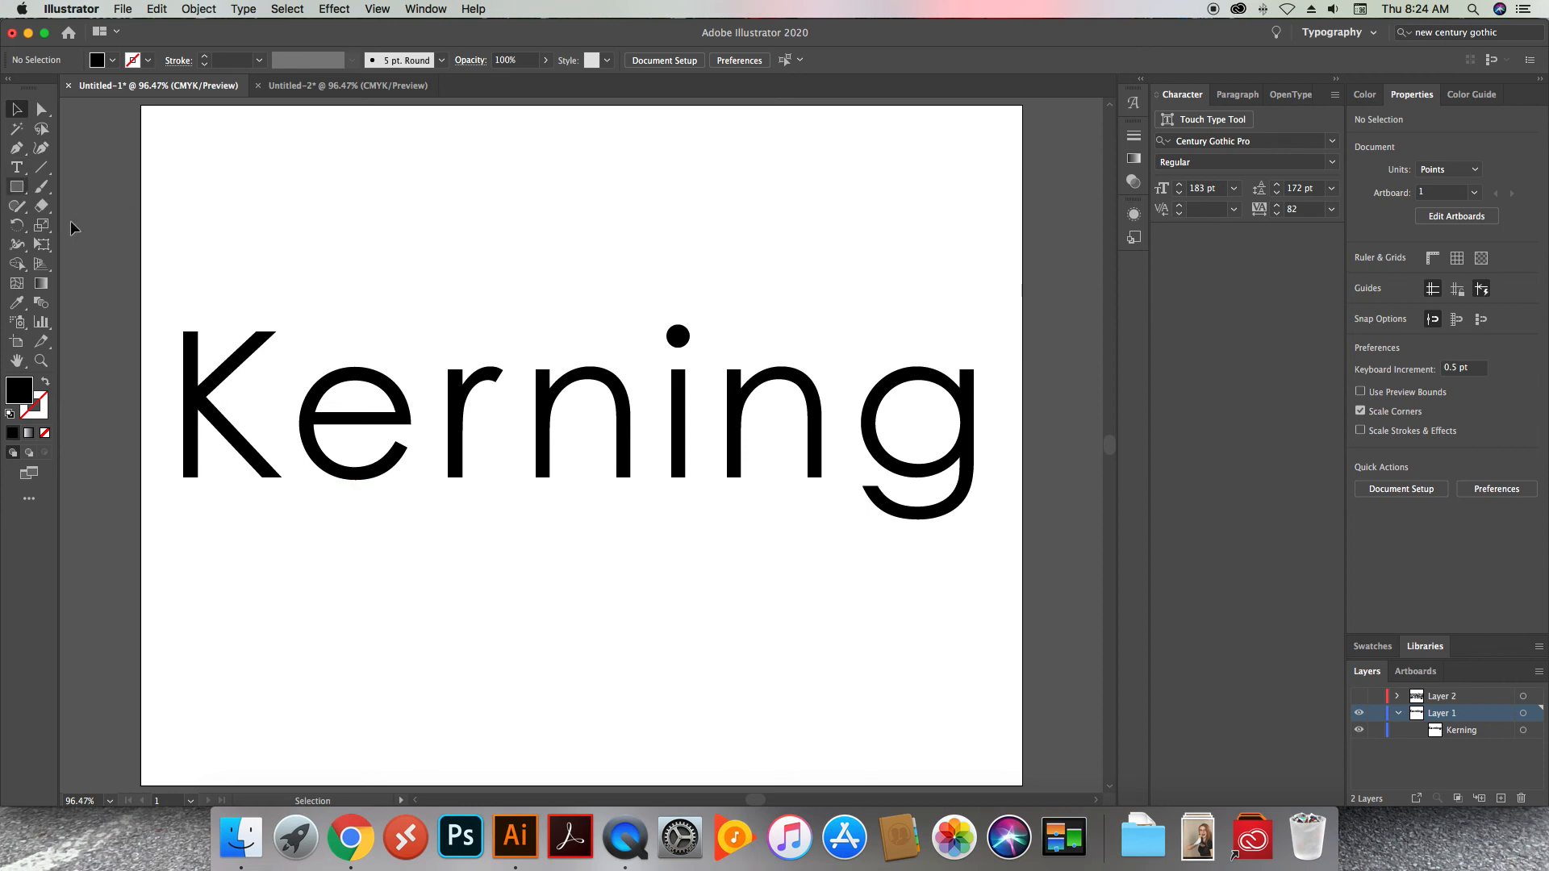
# With the Touch Type Tool, raise the r of "Kerning" above the baseline and tilt it counter-clockwise
pyautogui.press('t')
pyautogui.moveTo(440, 393); pyautogui.dragTo(510, 394)
pyautogui.click(27, 175)
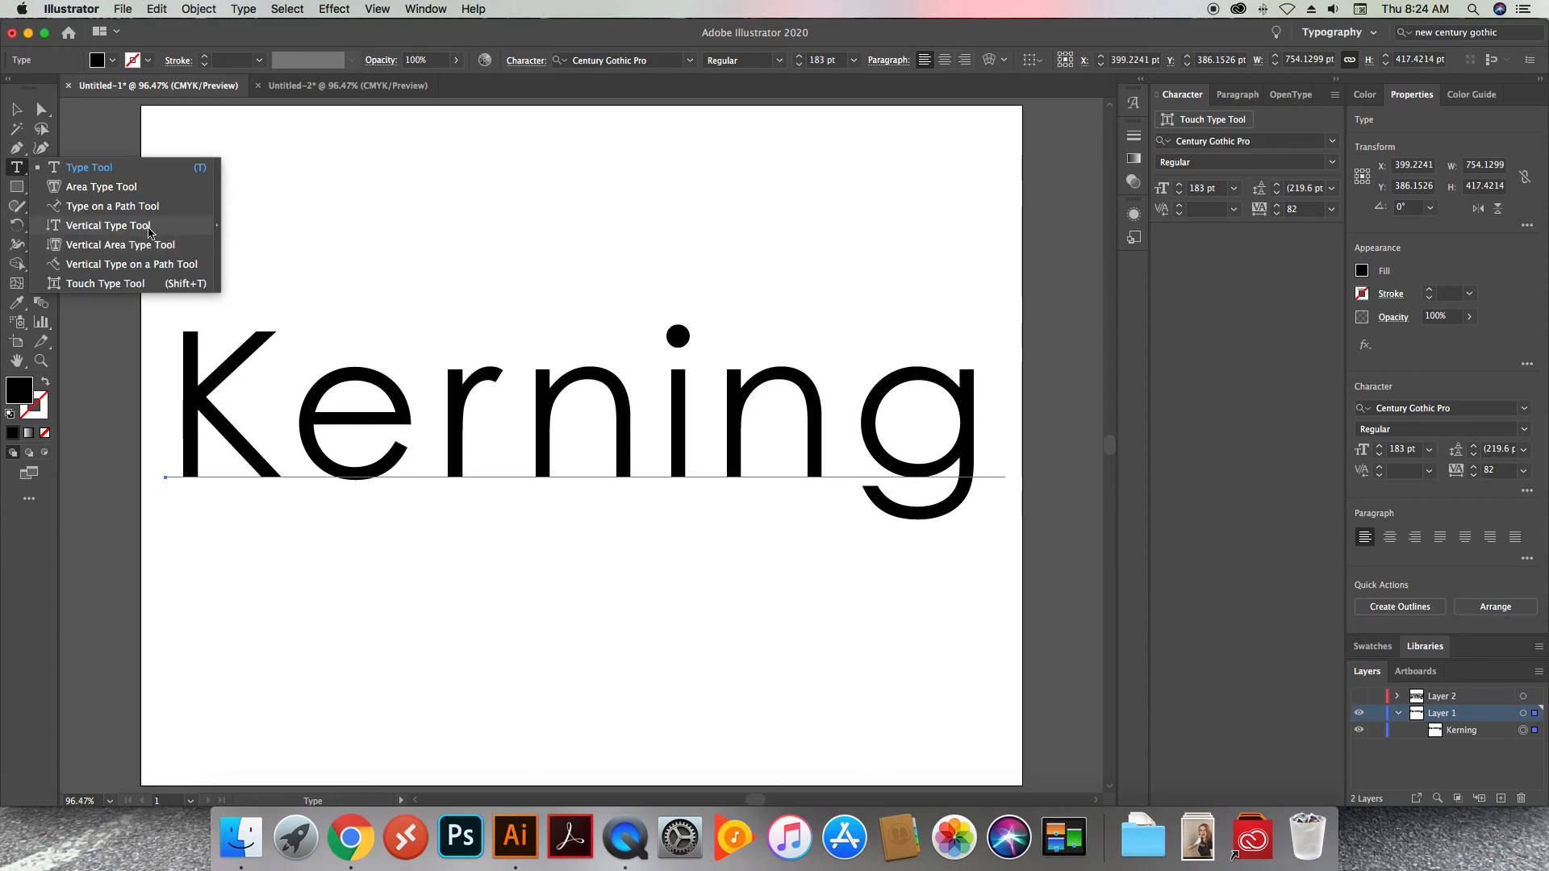
pyautogui.click(106, 283)
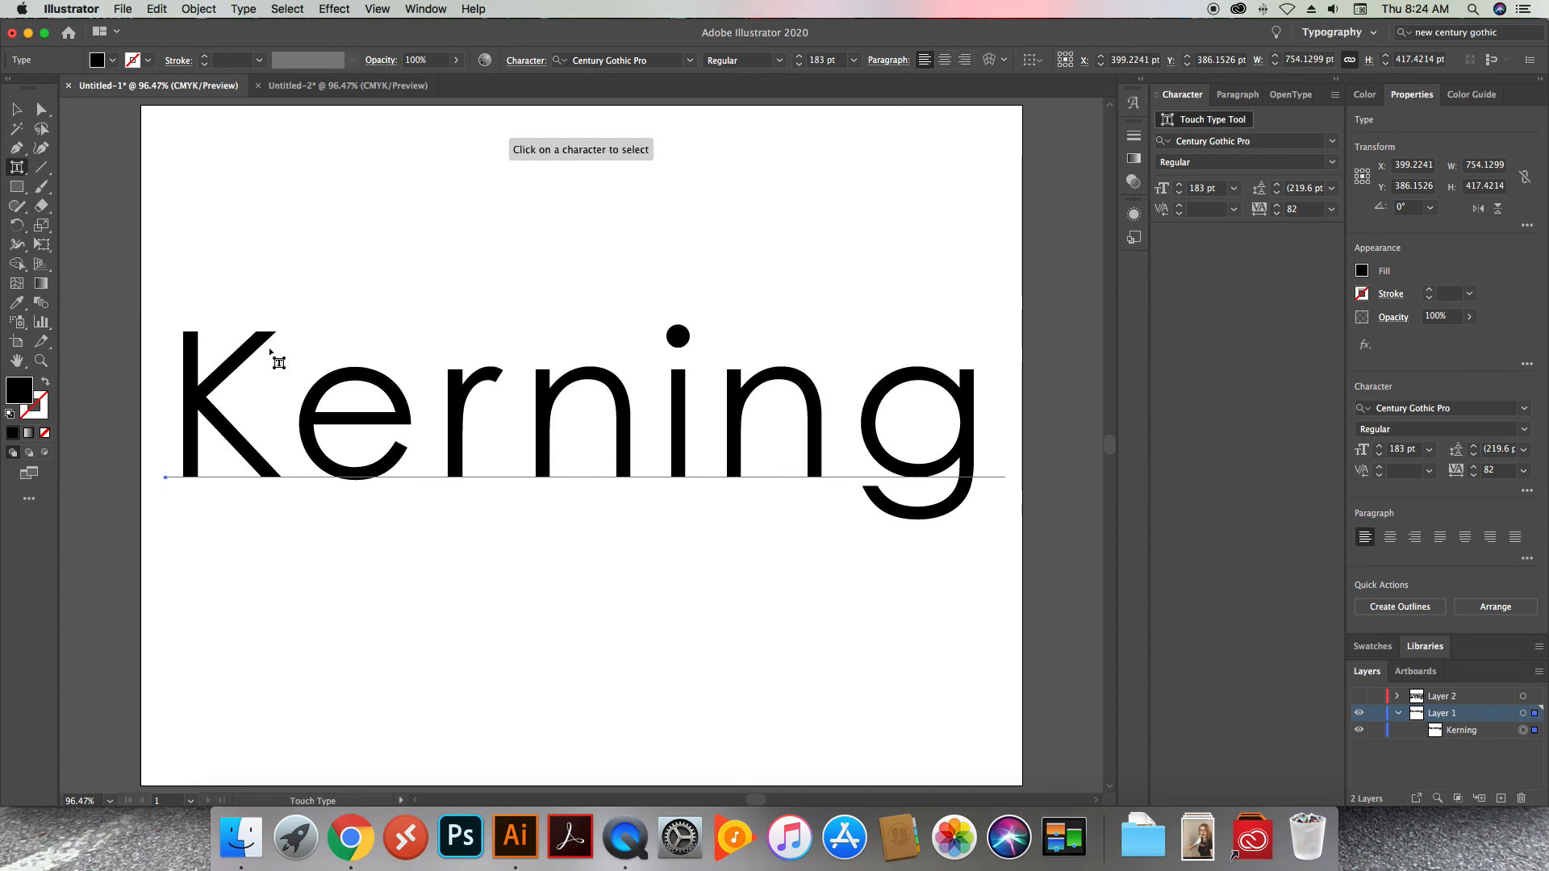
pyautogui.click(462, 407)
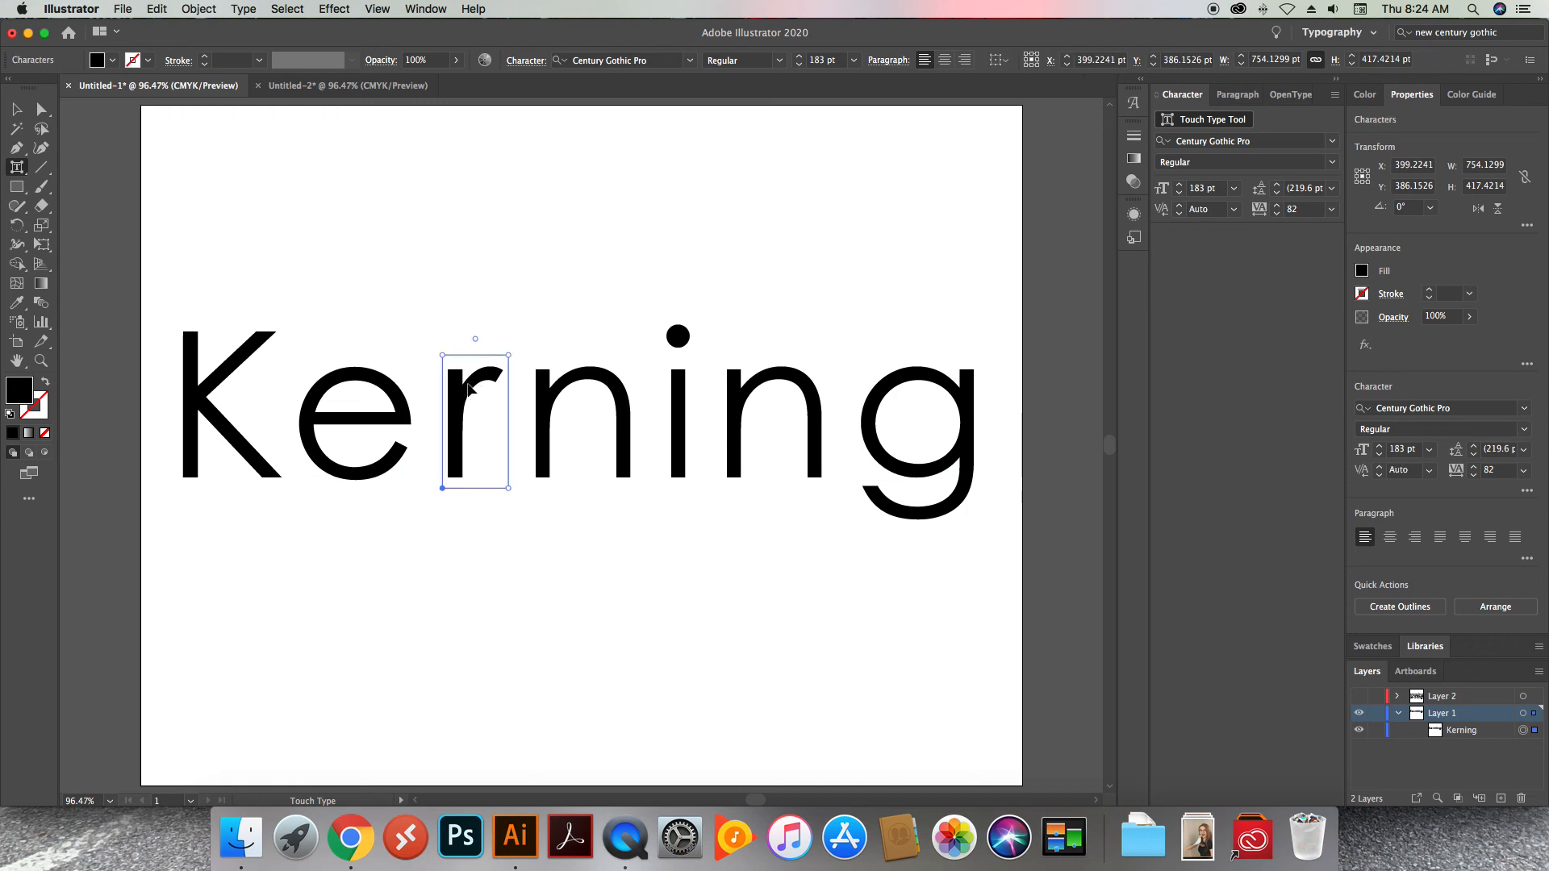
pyautogui.moveTo(462, 402); pyautogui.dragTo(453, 317)
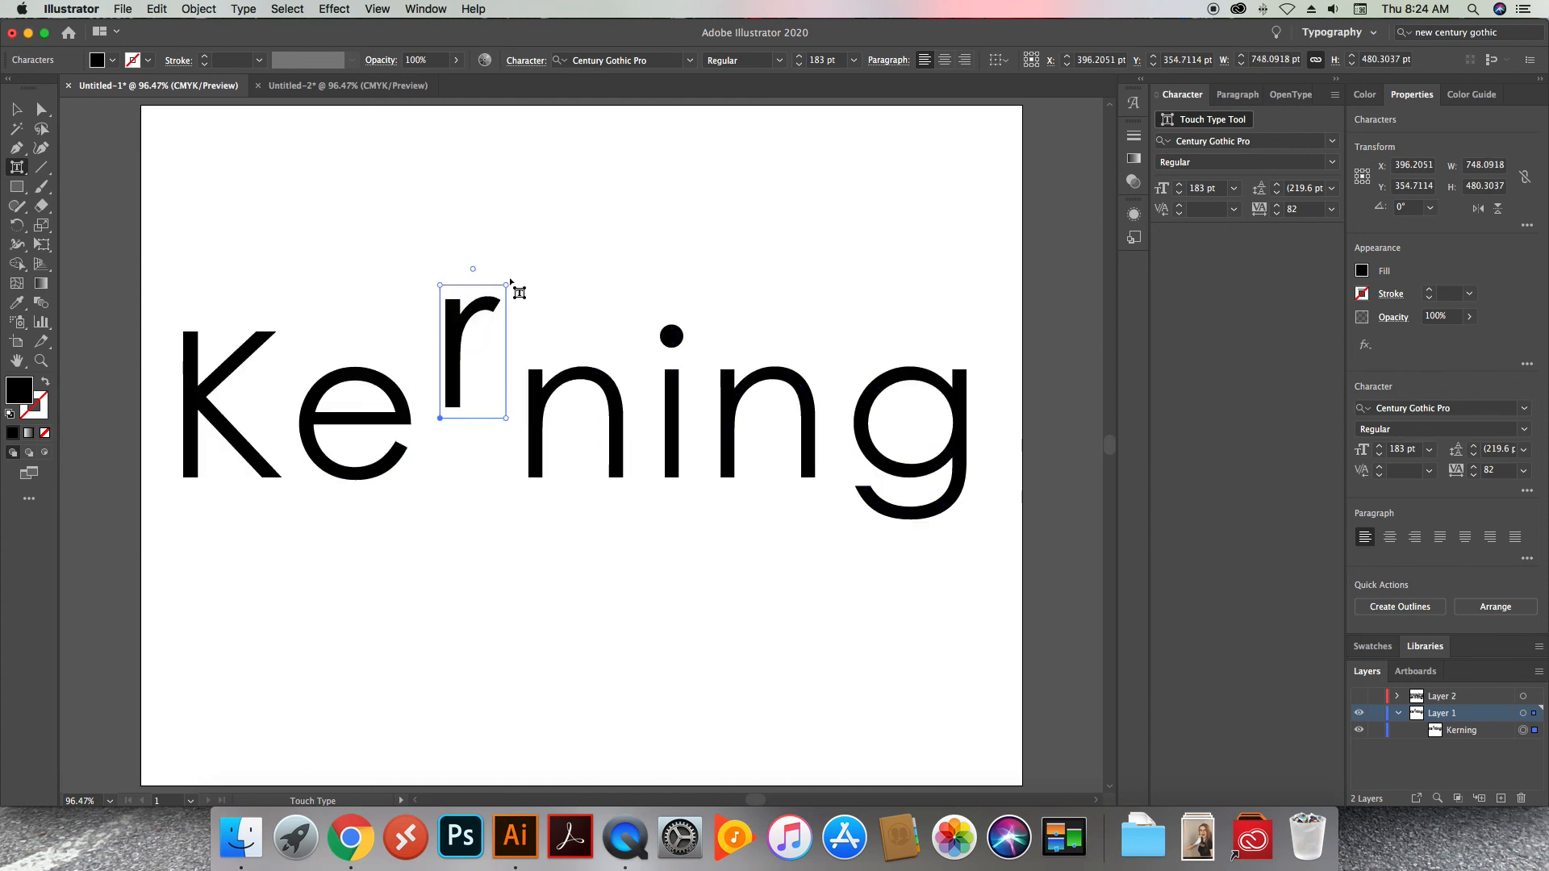
pyautogui.moveTo(473, 270); pyautogui.dragTo(508, 255)
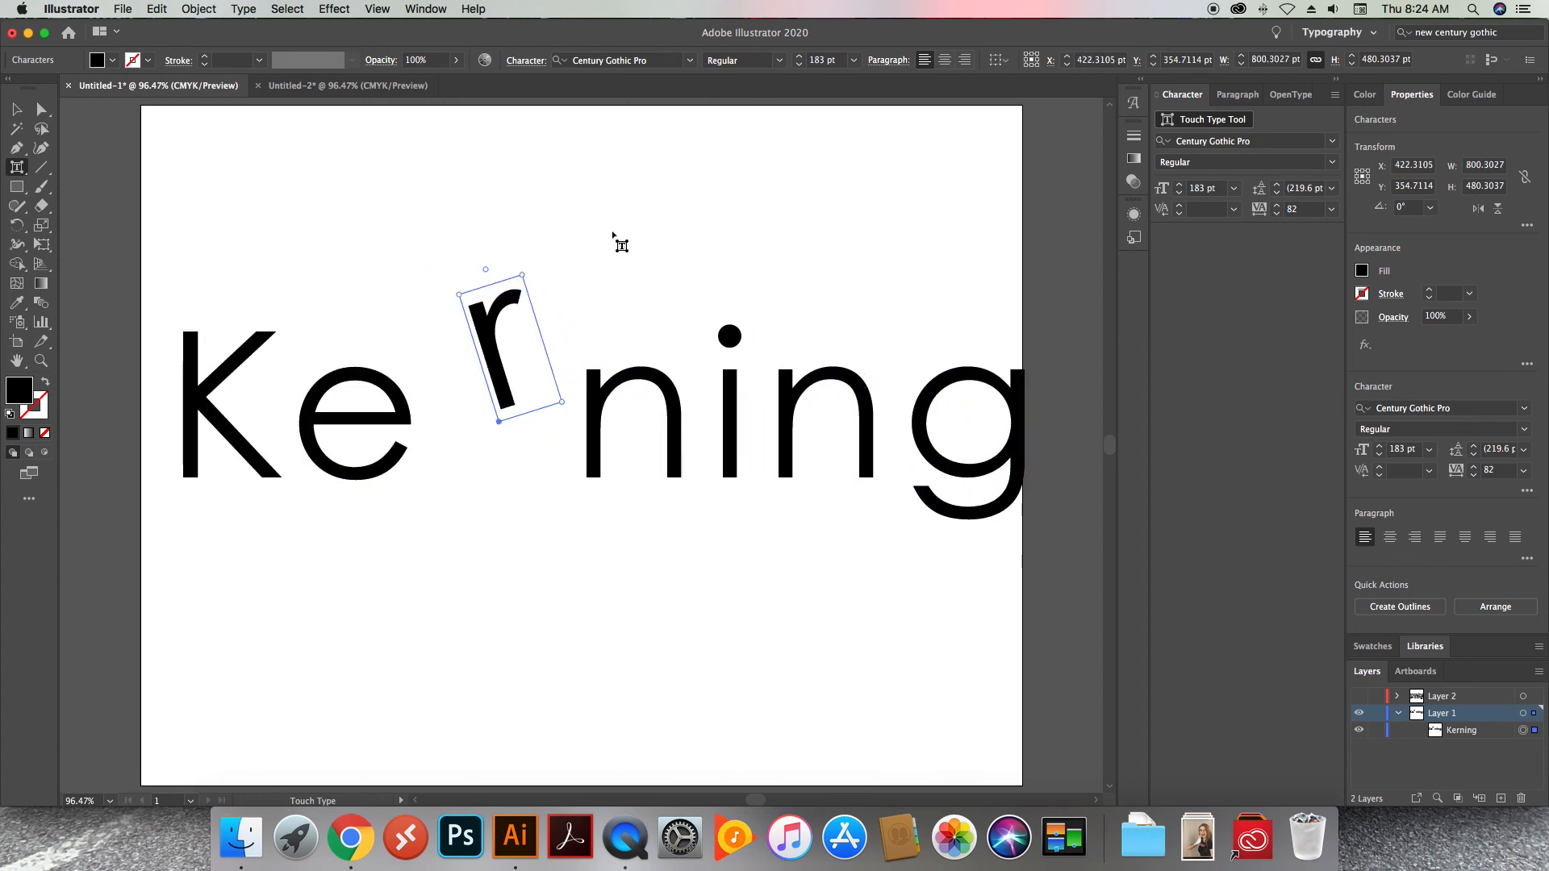
pyautogui.click(634, 307)
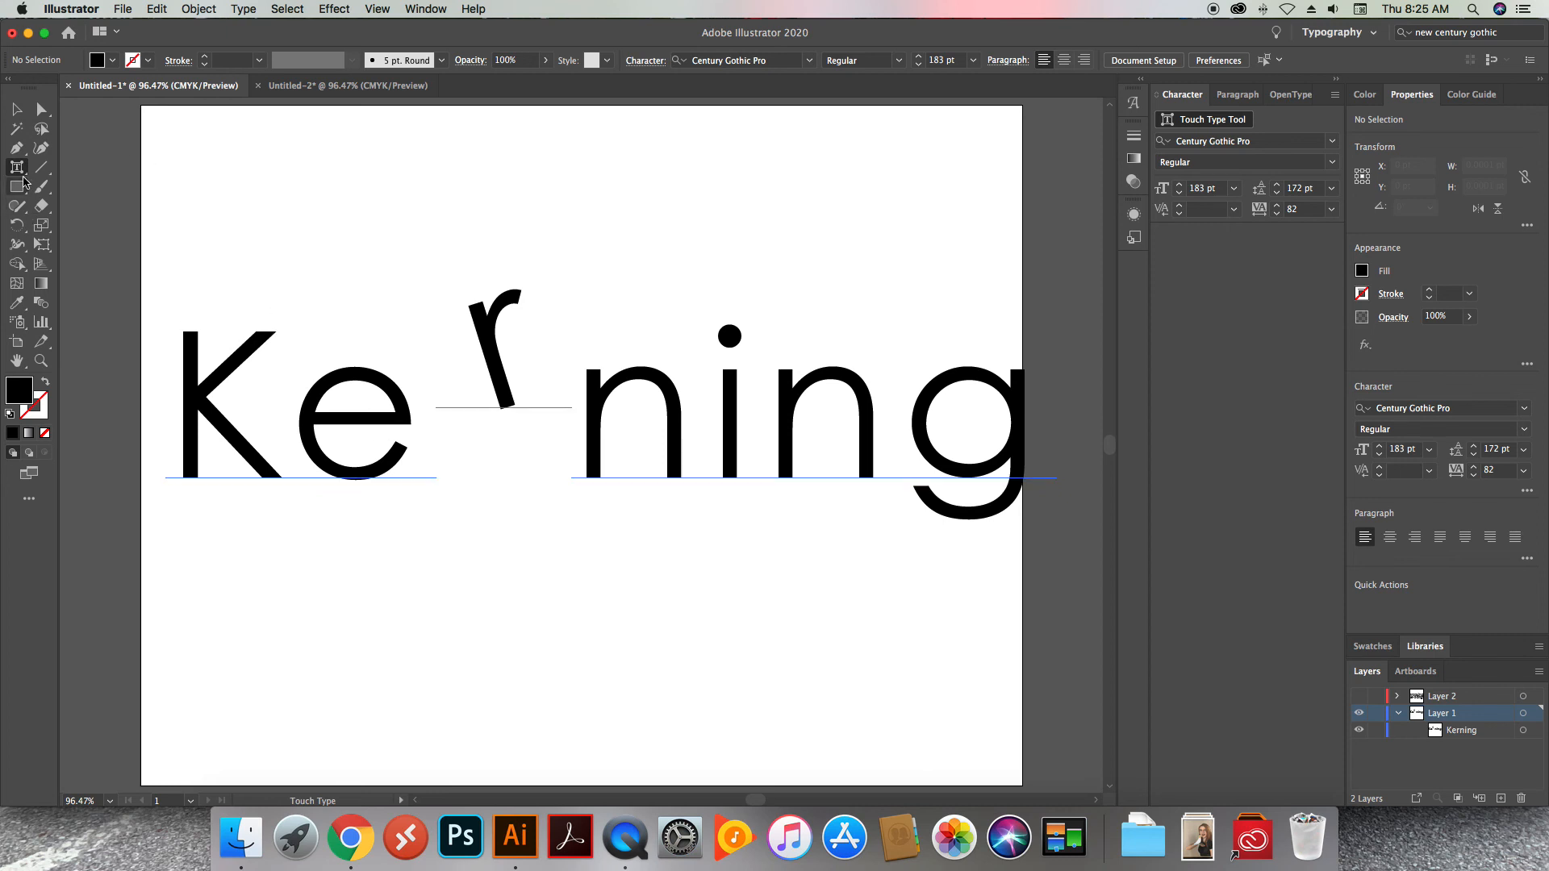
# Overwrite the letters "Kernin" with "dssdhsd" using the Type Tool and undo the replacement
pyautogui.moveTo(16, 167); pyautogui.dragTo(95, 180)
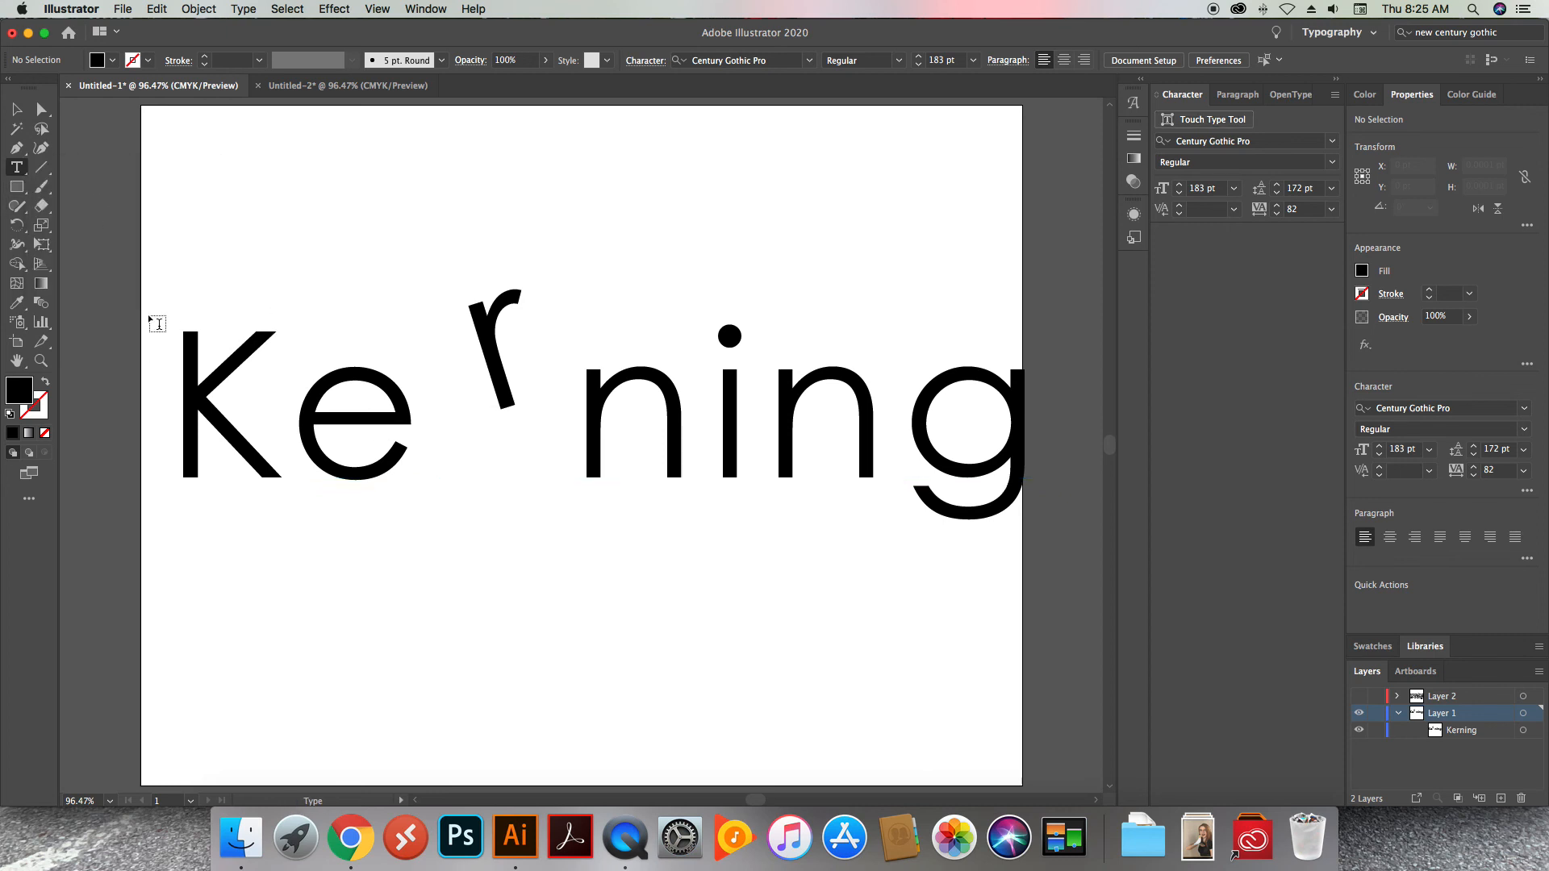
pyautogui.moveTo(171, 375); pyautogui.dragTo(940, 400)
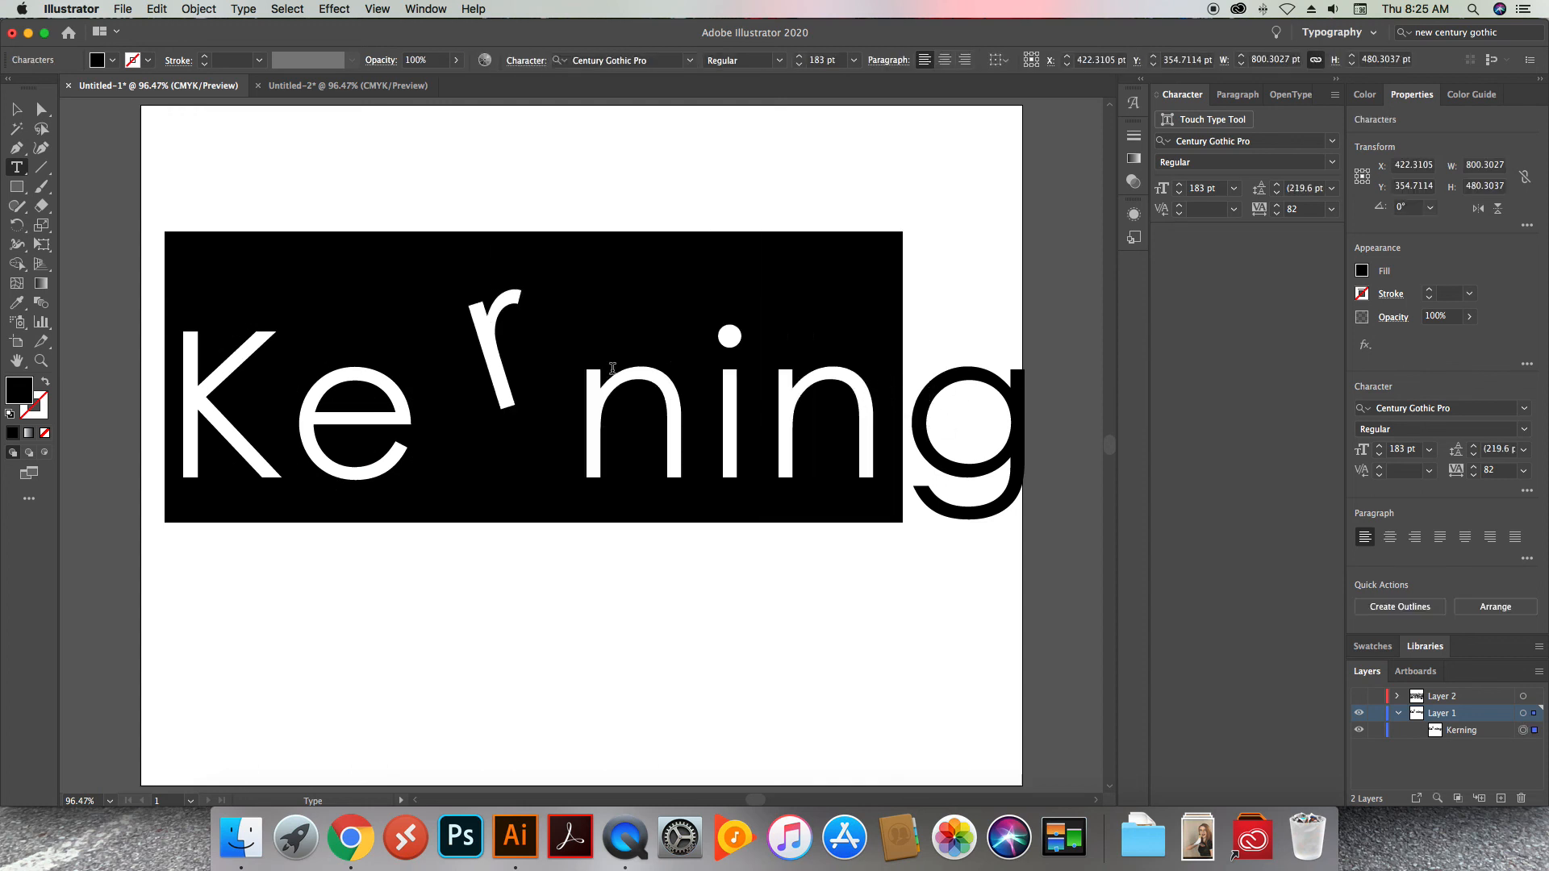
pyautogui.write('dssdhsdg')
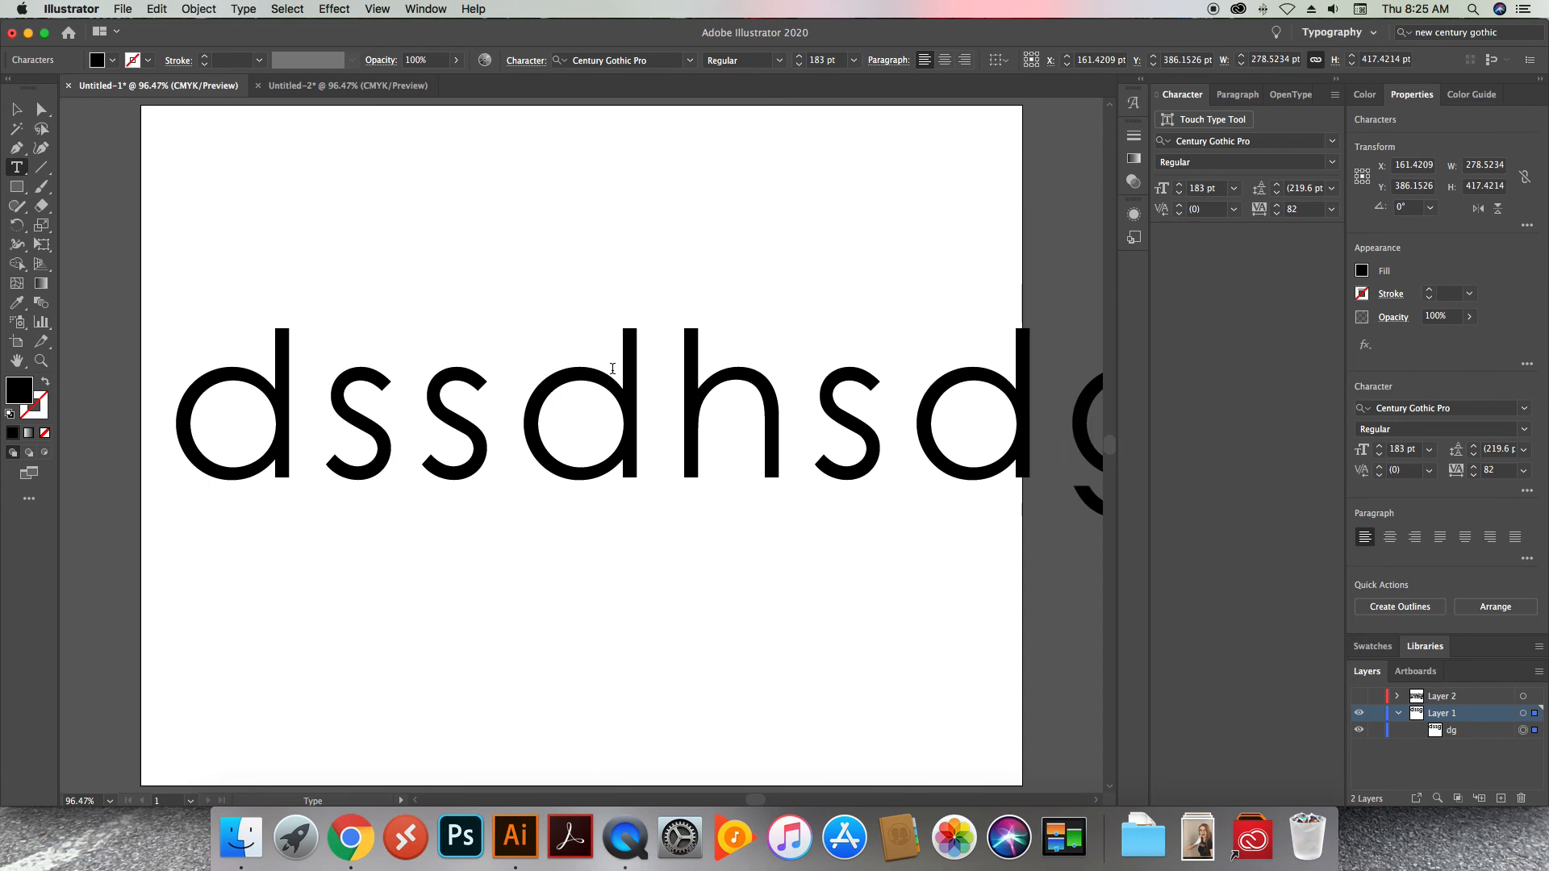
pyautogui.press('super+z')
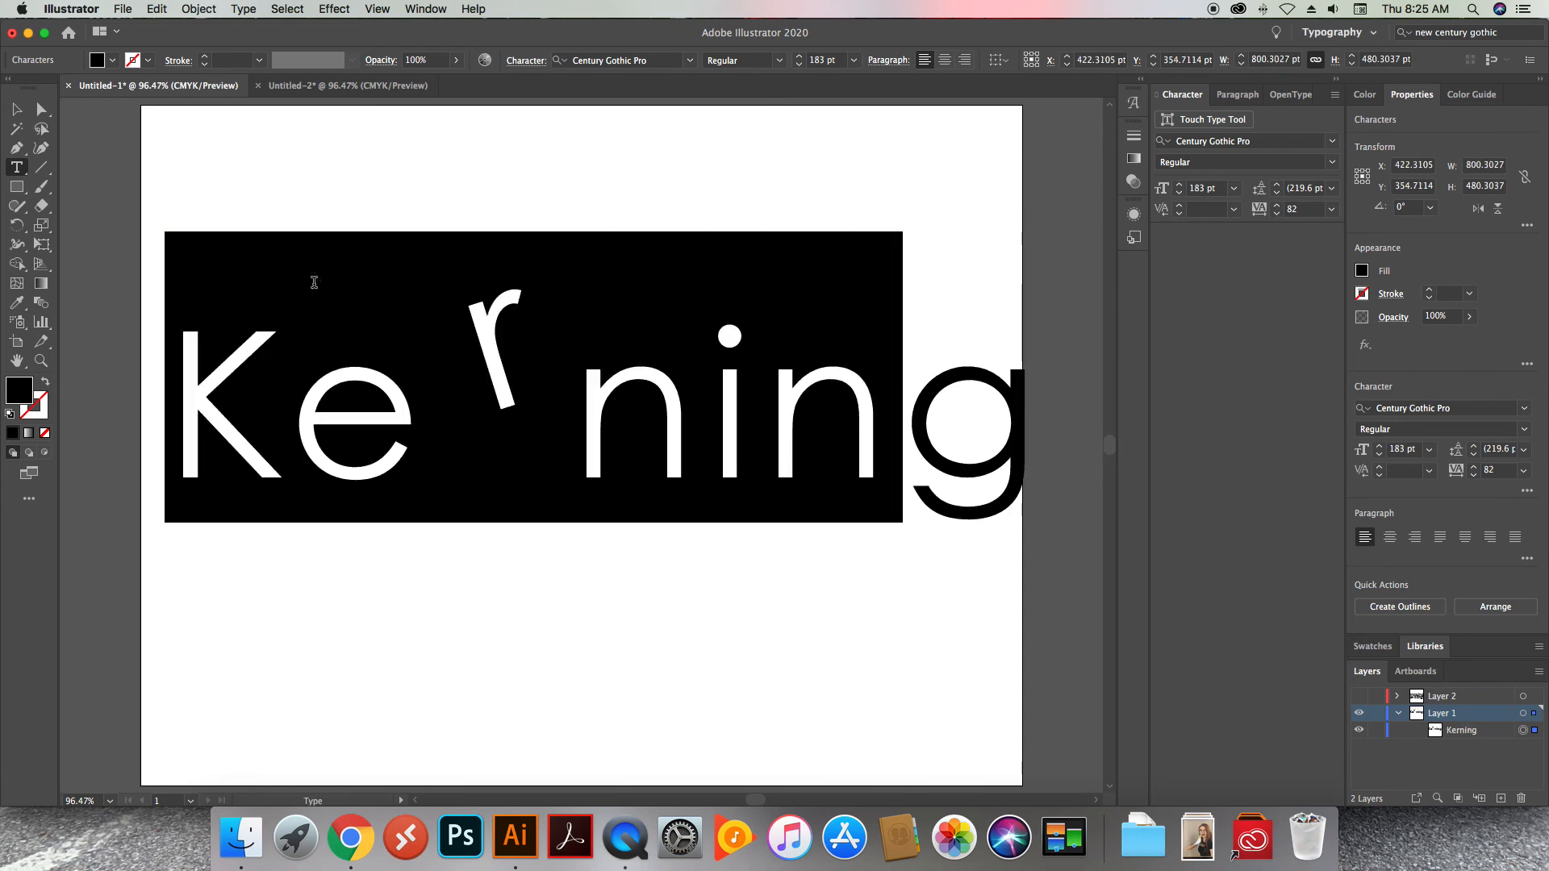
# Reduce the font size of the tilted r in "Kerning" to 164 pt and leave text editing
pyautogui.click(472, 329)
pyautogui.moveTo(467, 328); pyautogui.dragTo(532, 333)
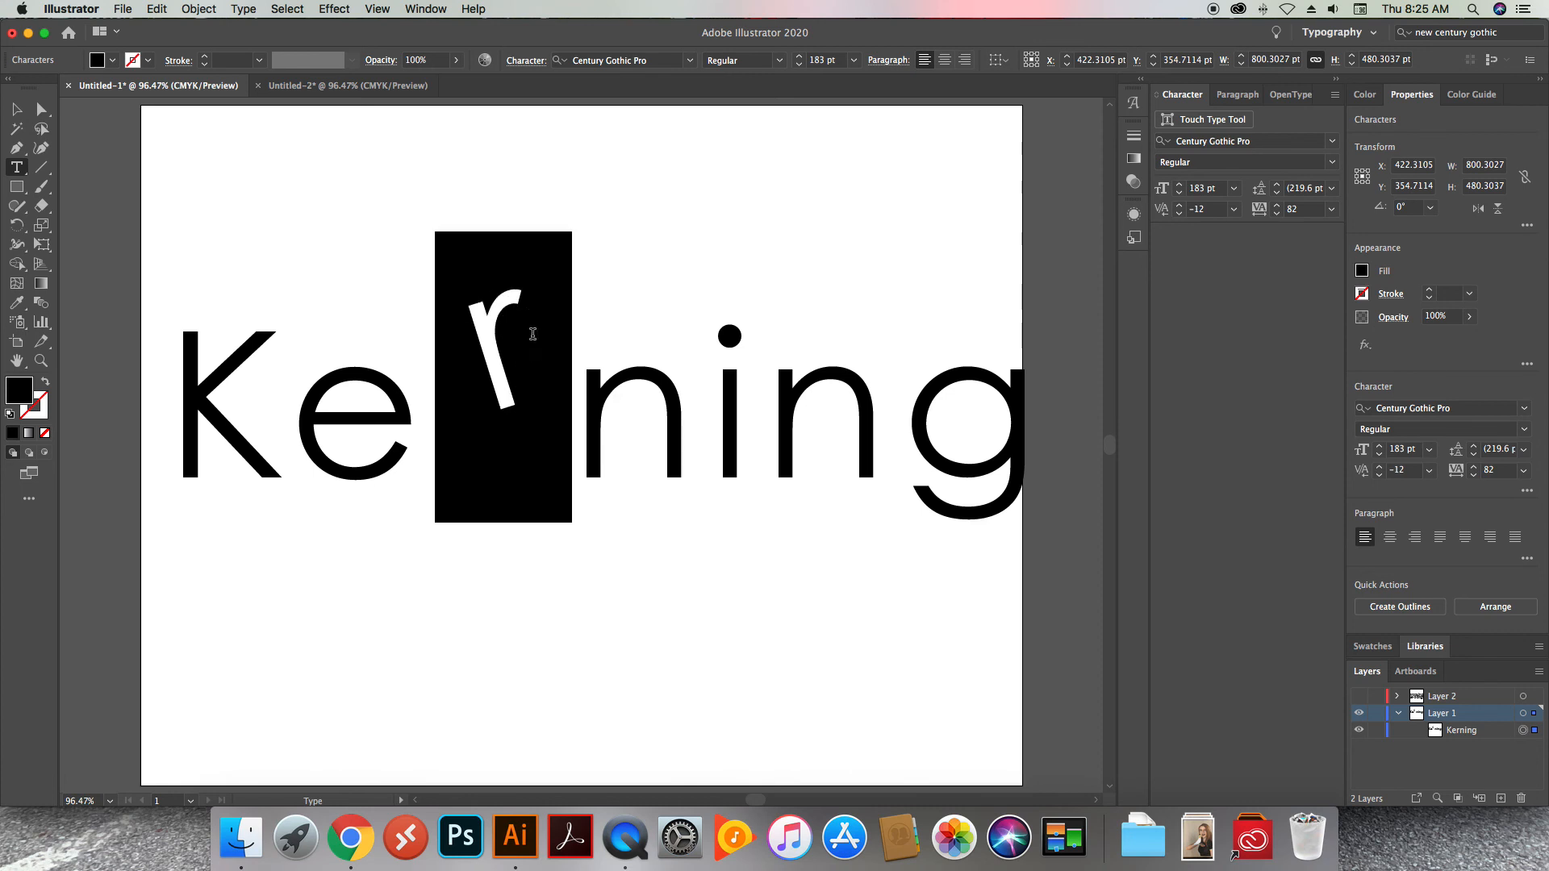
pyautogui.click(801, 68)
pyautogui.click(801, 68)
pyautogui.click(801, 67)
pyautogui.click(801, 67)
pyautogui.click(801, 67)
pyautogui.click(801, 68)
pyautogui.click(801, 68)
pyautogui.click(801, 68)
pyautogui.click(801, 68)
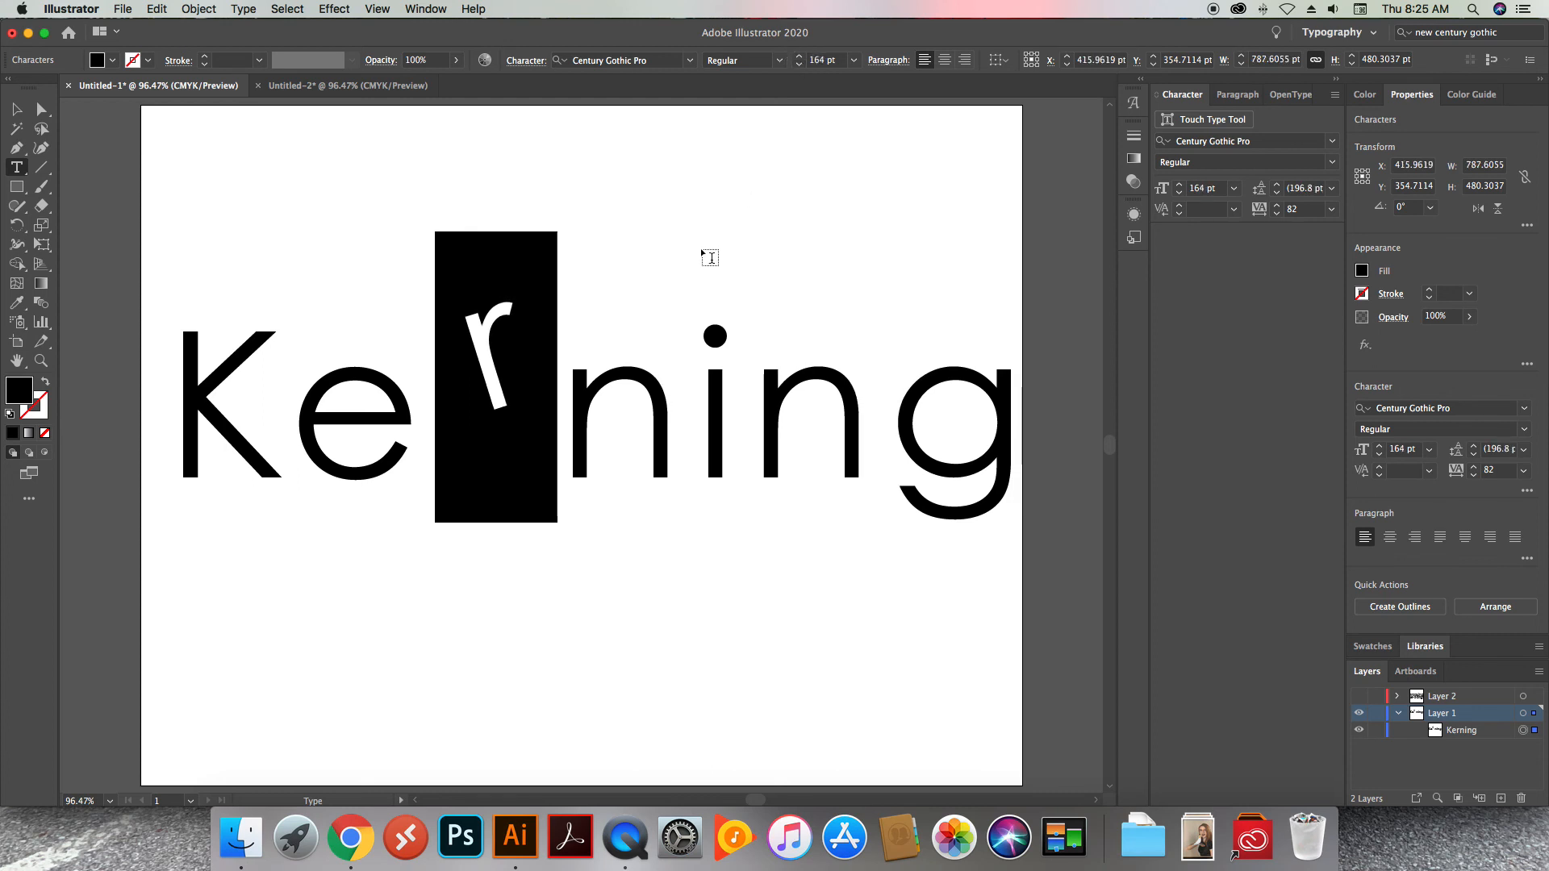
pyautogui.press('Escape')
pyautogui.moveTo(1016, 413); pyautogui.dragTo(282, 133)
pyautogui.press('Escape')
# Switch to the Untitled-2 document, select the text "Typography" and look through the Warp effects
pyautogui.click(305, 89)
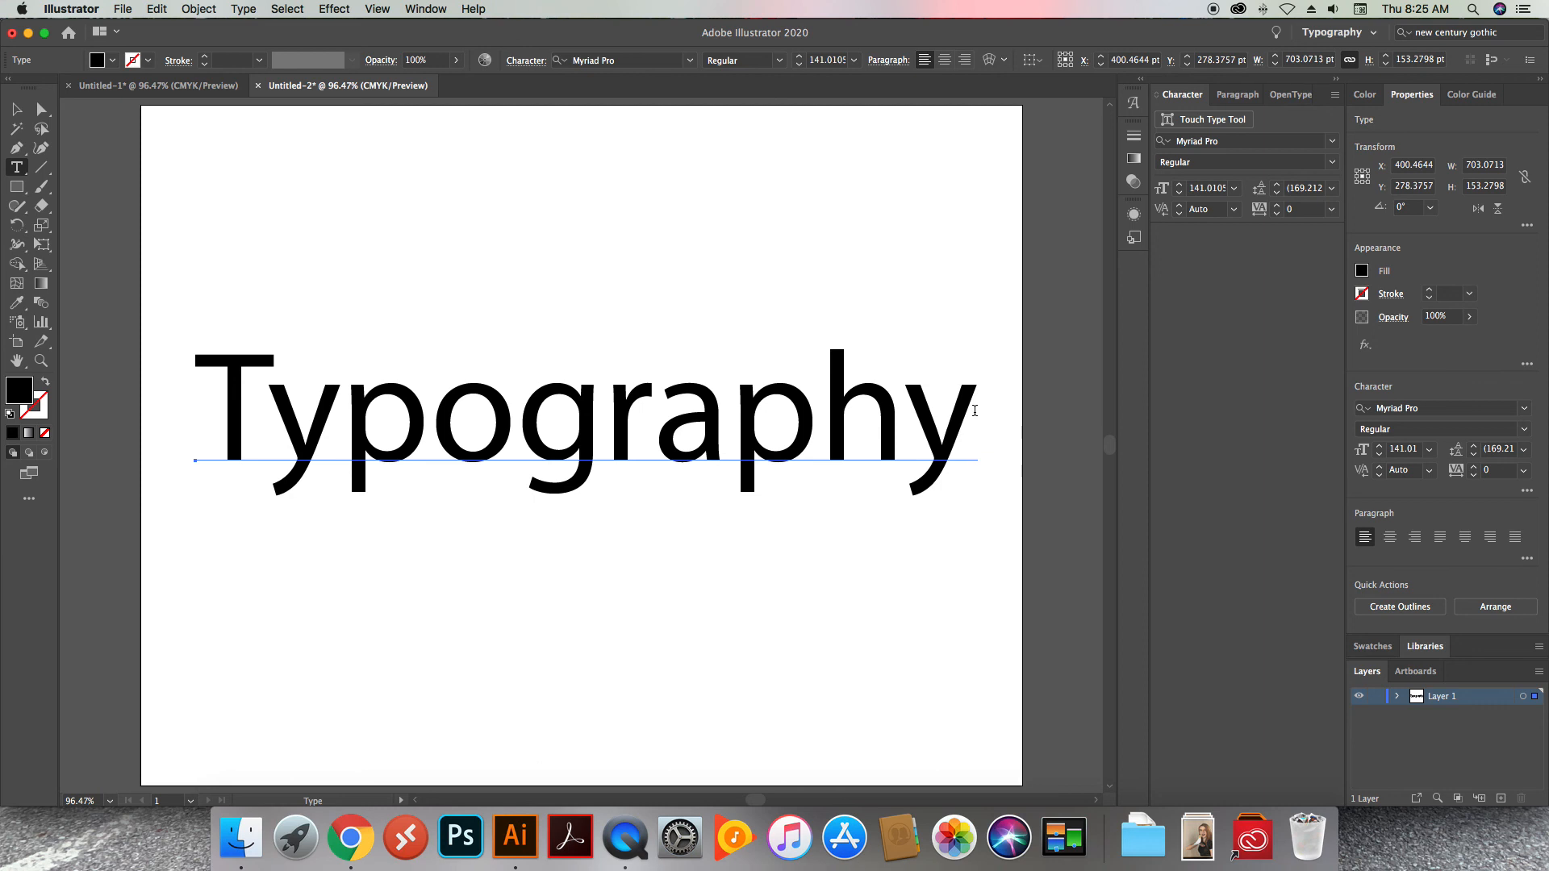
pyautogui.click(643, 425)
pyautogui.moveTo(643, 425); pyautogui.dragTo(206, 399)
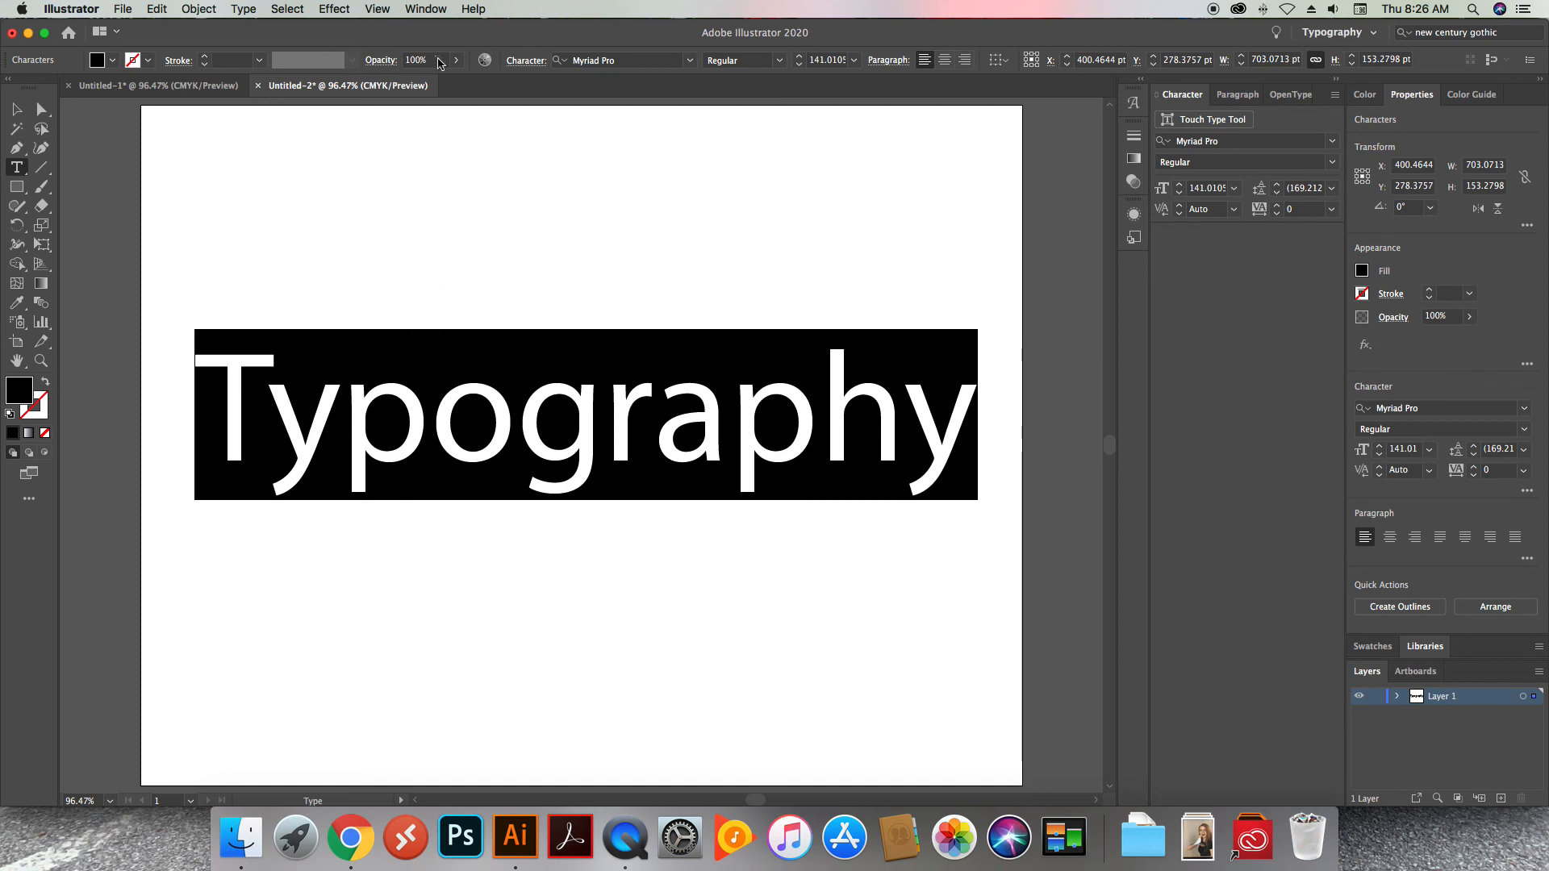
pyautogui.click(341, 12)
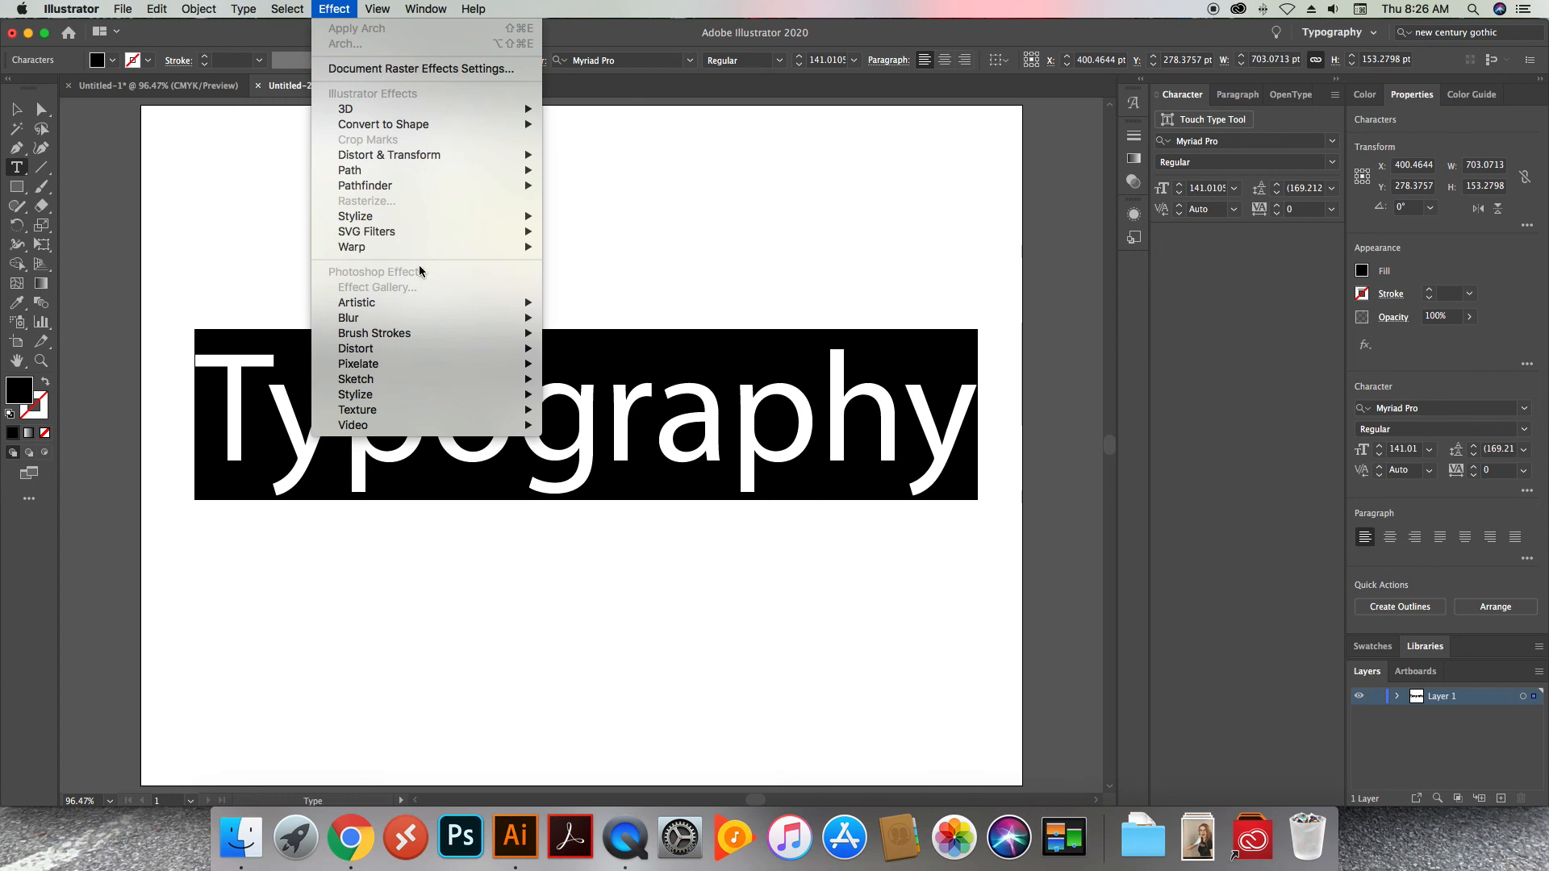
pyautogui.moveTo(399, 244)
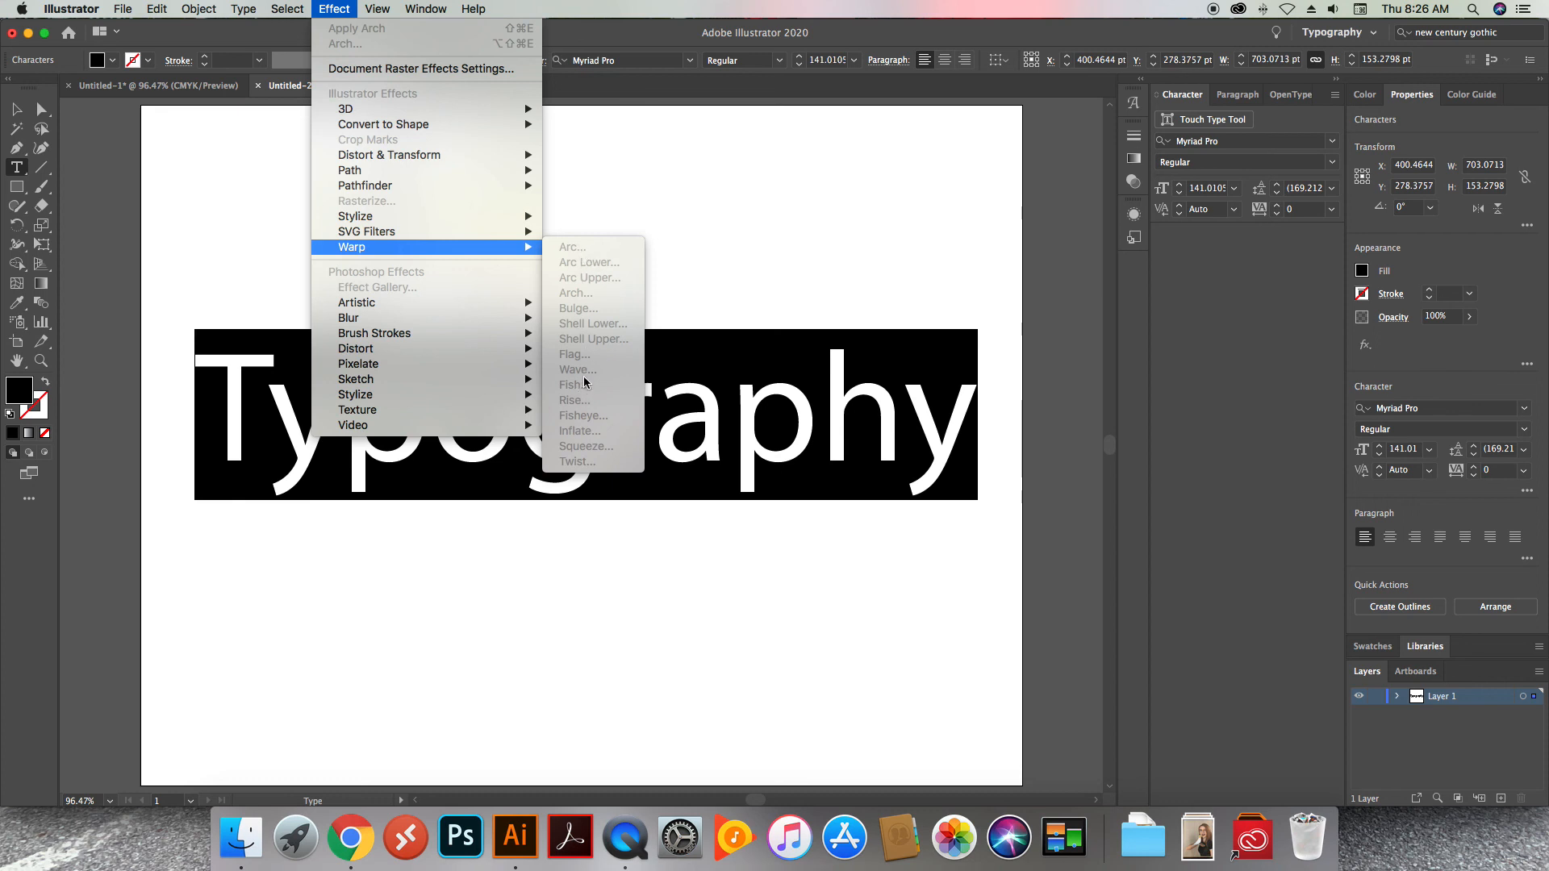
pyautogui.click(633, 37)
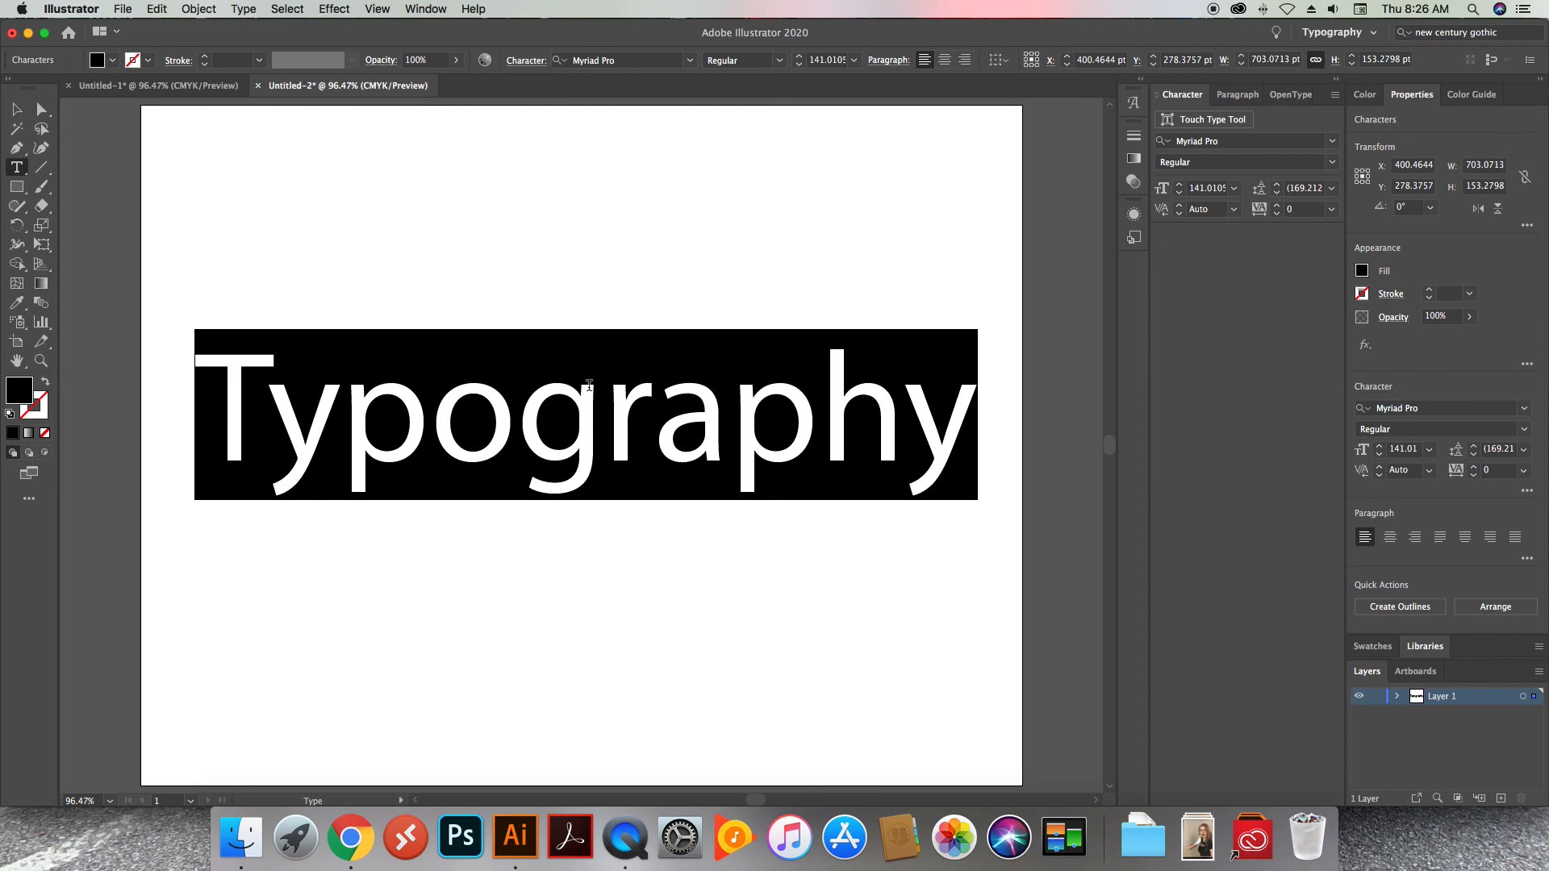
# Convert the "Typography" text object to outlines
pyautogui.click(16, 118)
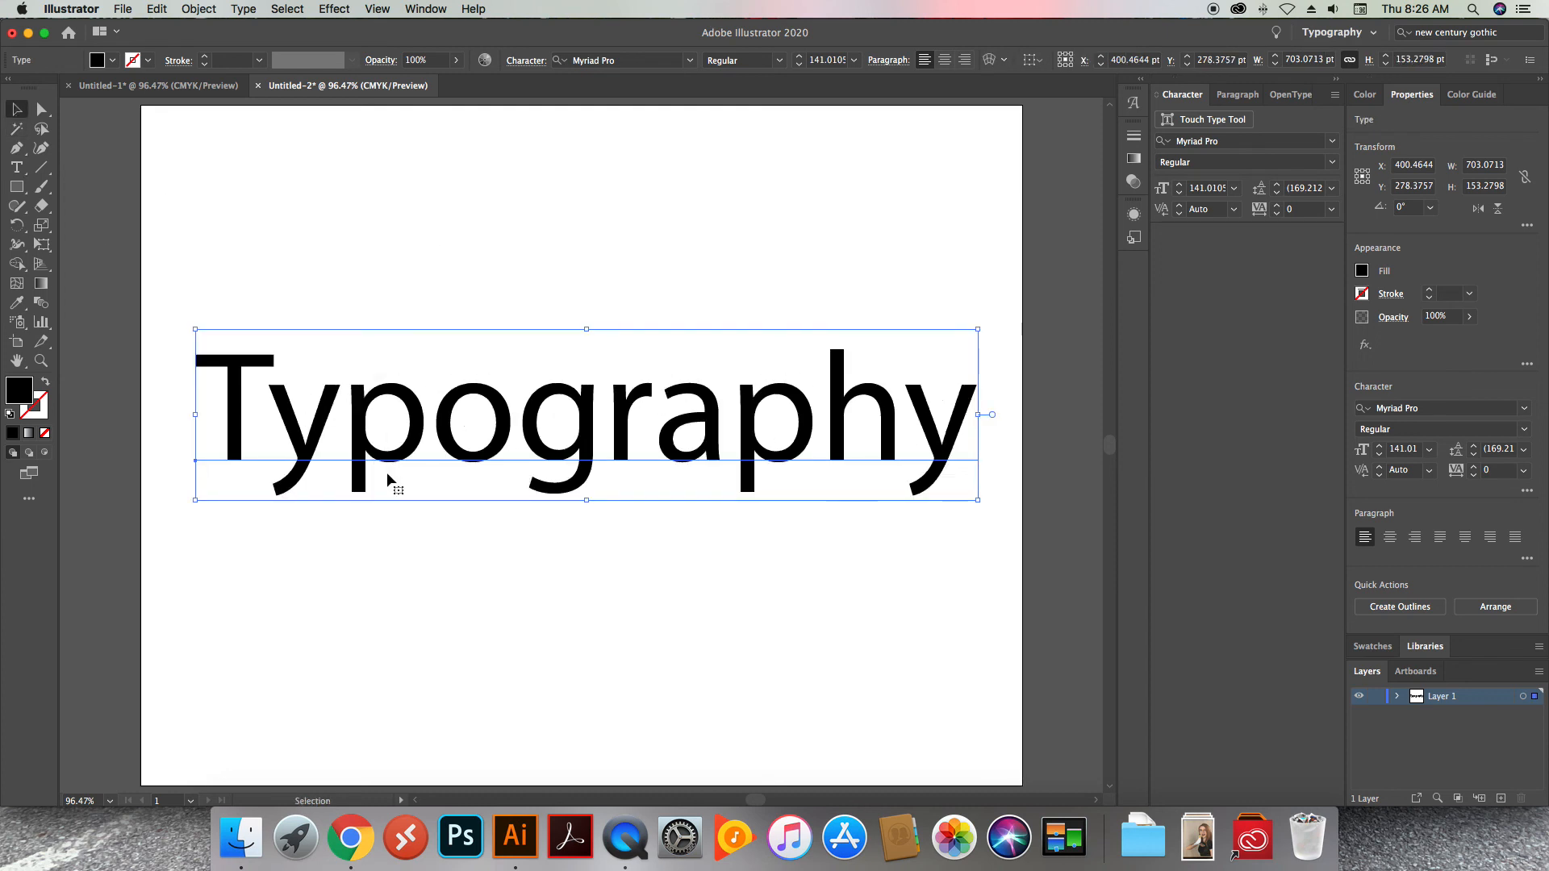
pyautogui.rightClick(417, 434)
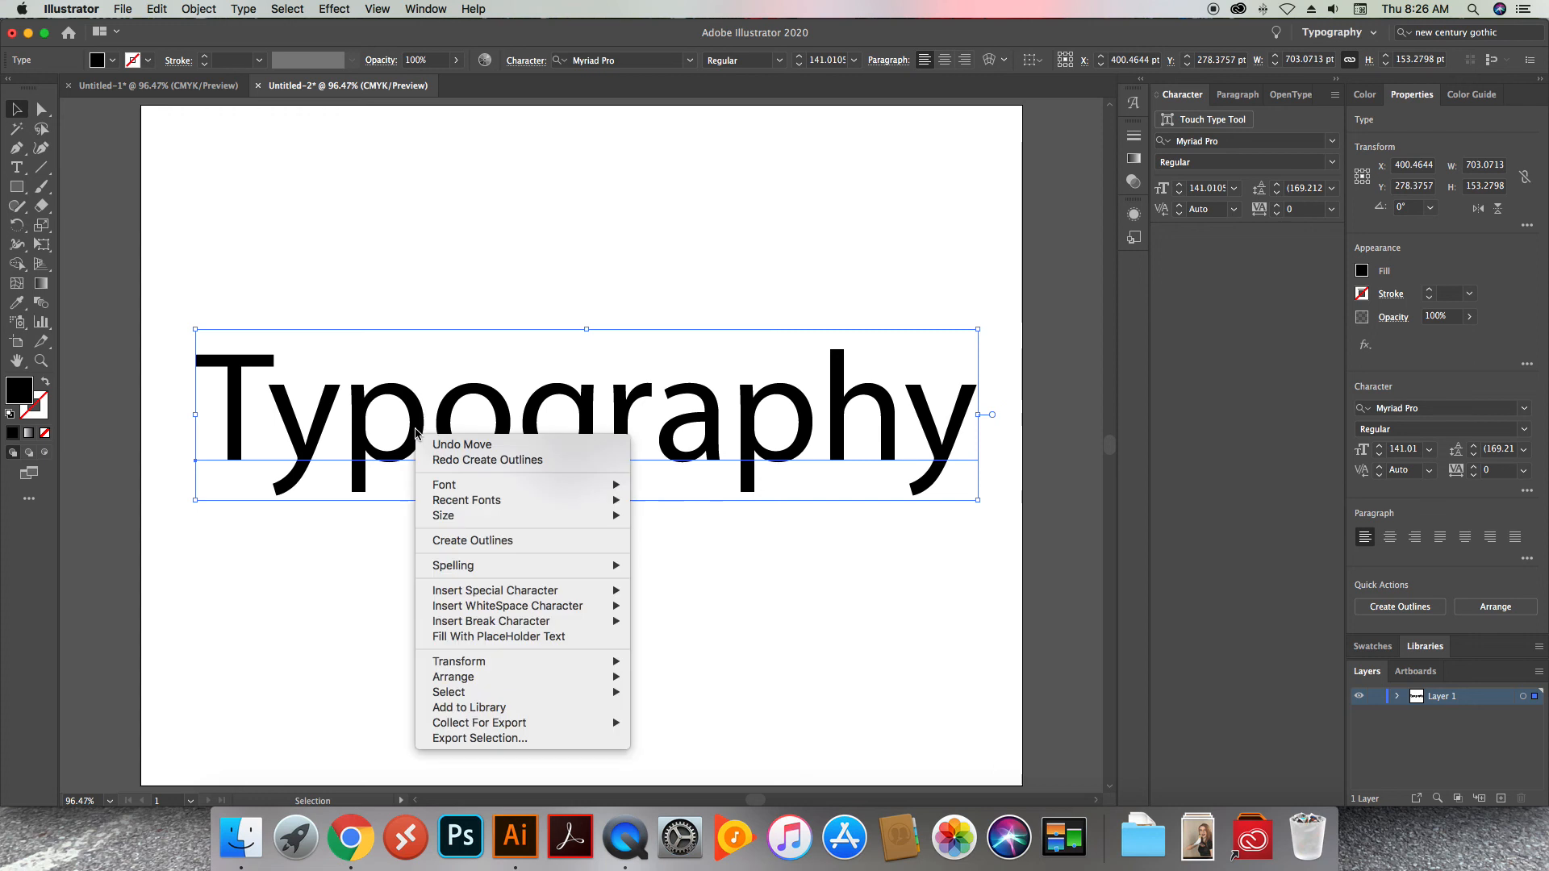
pyautogui.click(455, 542)
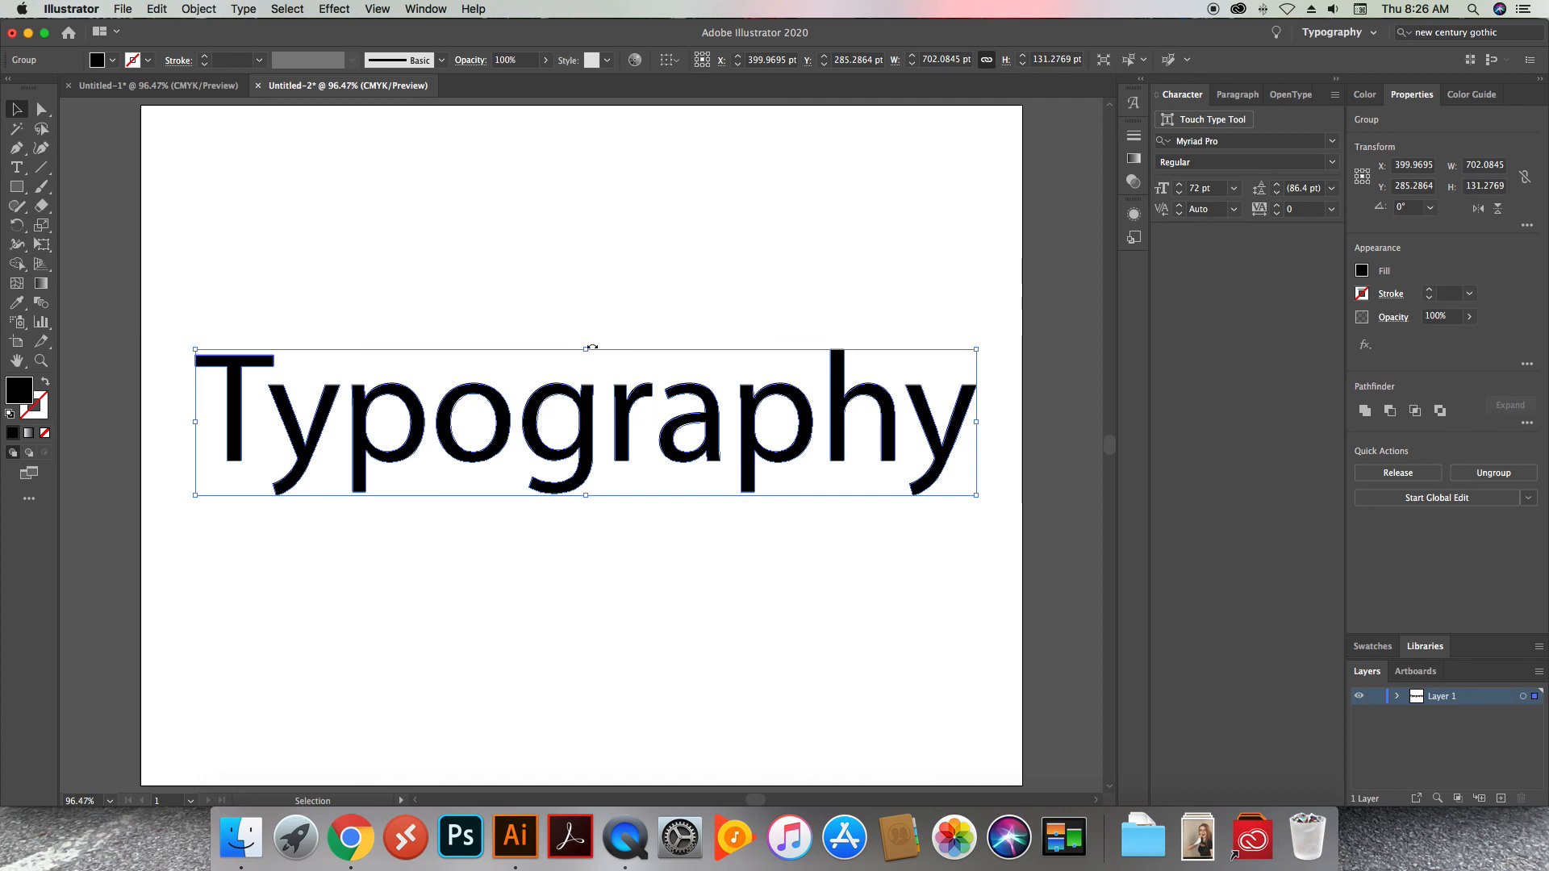
# Examine the outlined "Typography" shapes as a group and directly select the anchor points of the T
pyautogui.click(402, 249)
pyautogui.click(284, 411)
pyautogui.click(297, 304)
pyautogui.press('a')
pyautogui.click(216, 363)
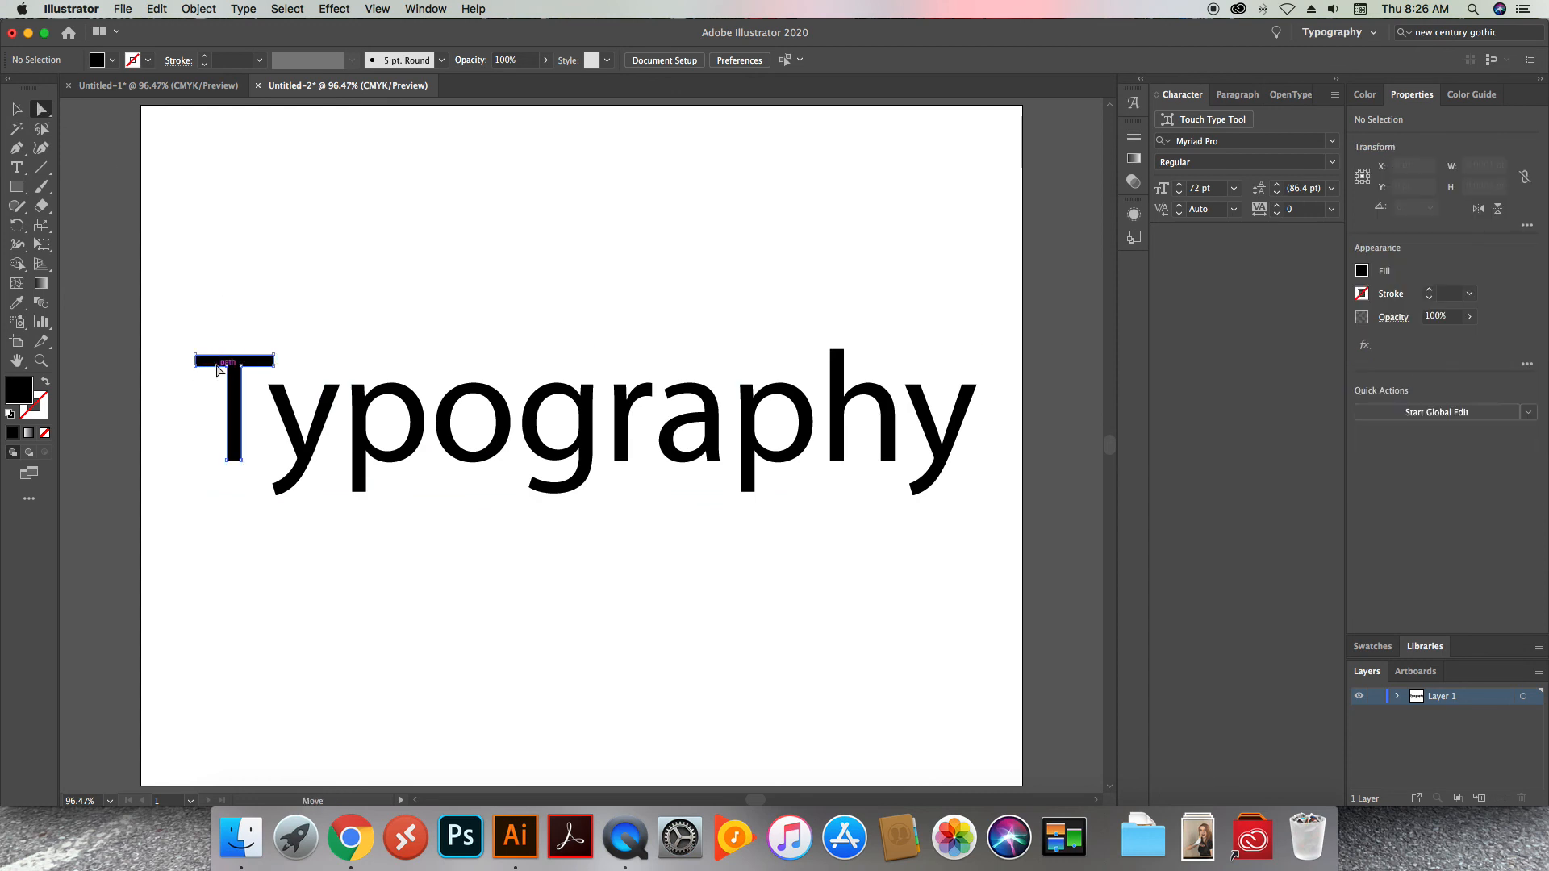
pyautogui.click(239, 243)
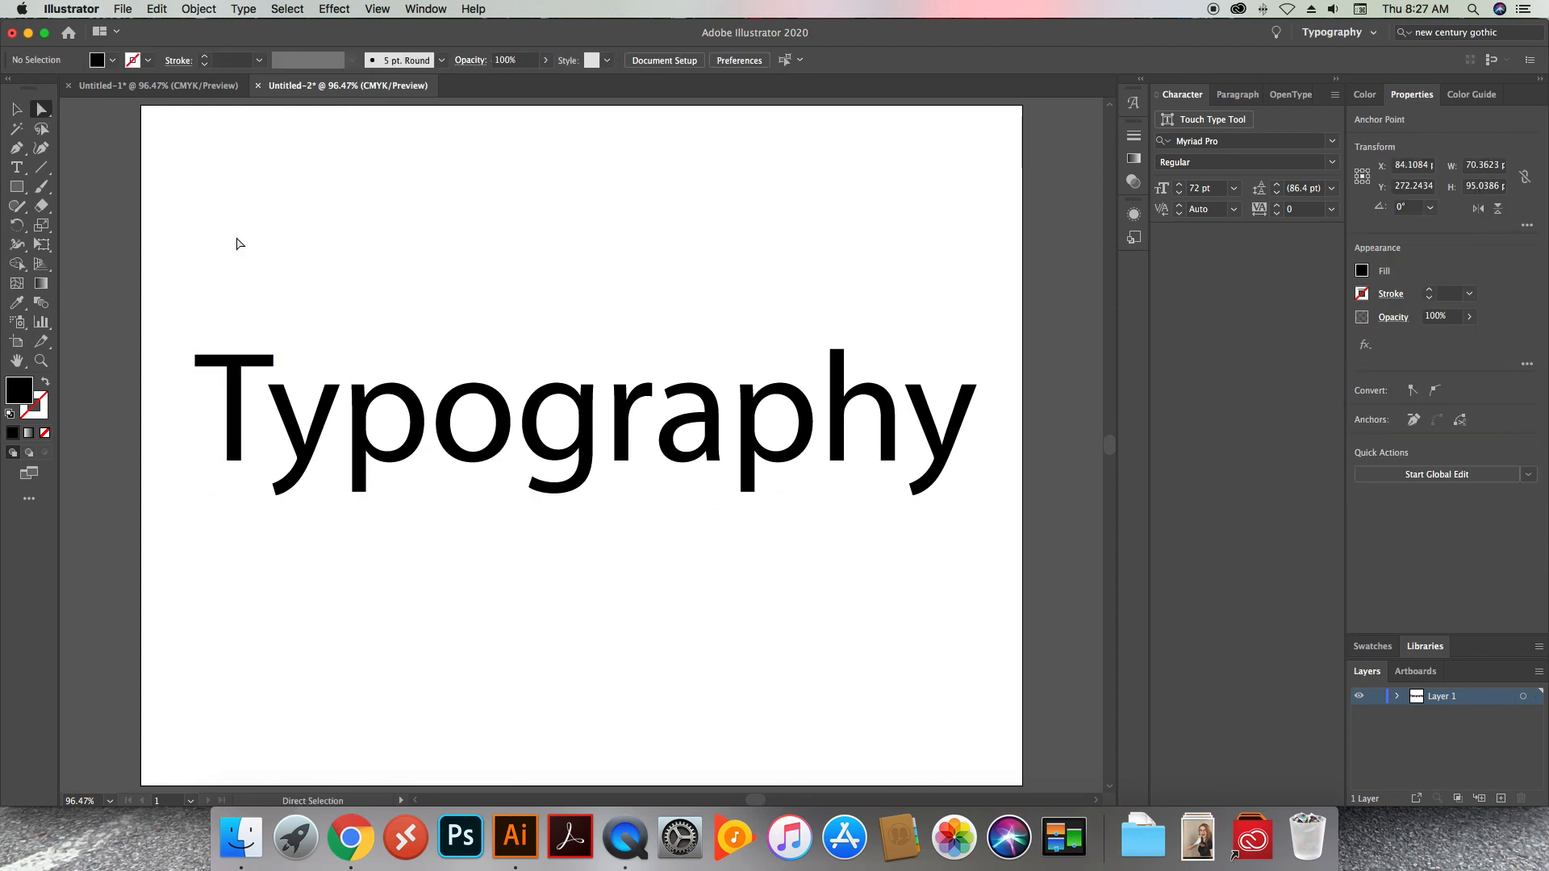
# Select the whole outlined "Typography" group and start an Arc warp effect on it, keeping the artwork in view
pyautogui.click(17, 106)
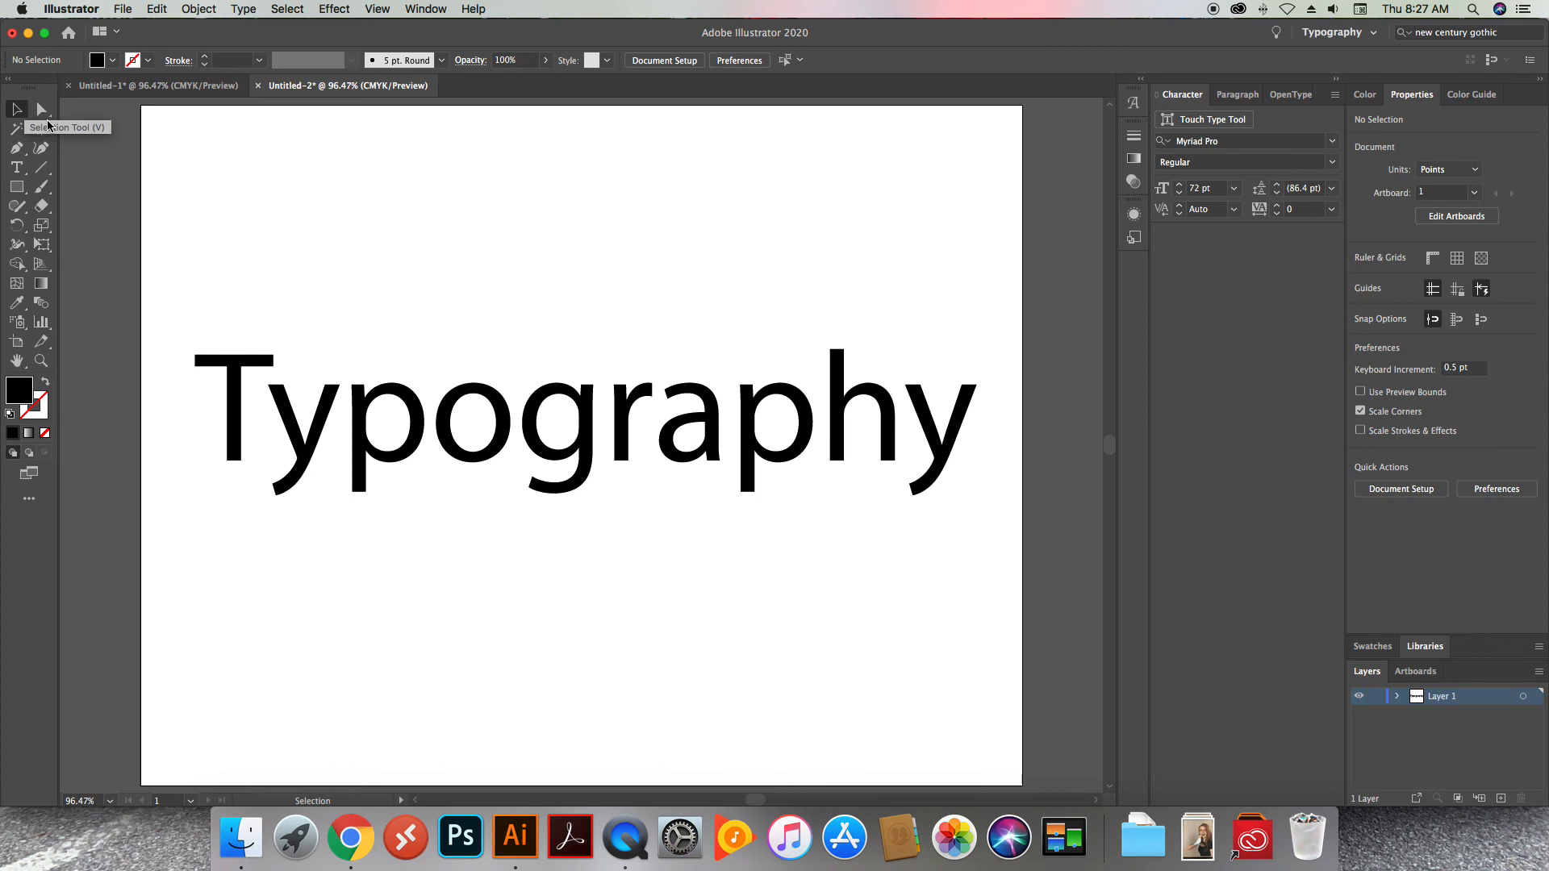
pyautogui.click(168, 344)
pyautogui.moveTo(173, 335); pyautogui.dragTo(976, 521)
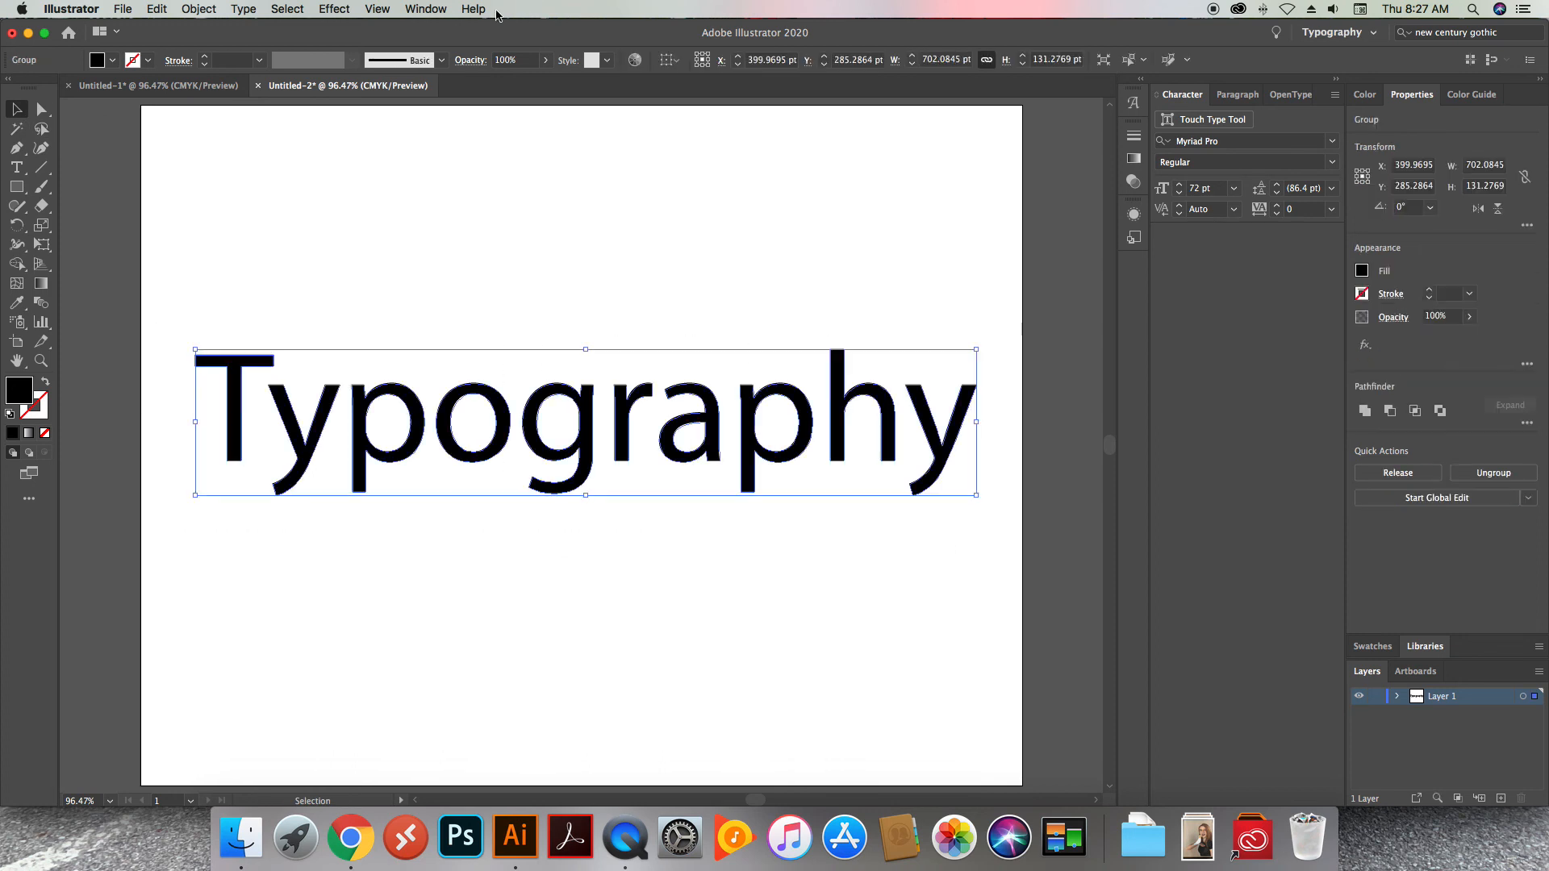
pyautogui.click(334, 9)
pyautogui.moveTo(456, 247)
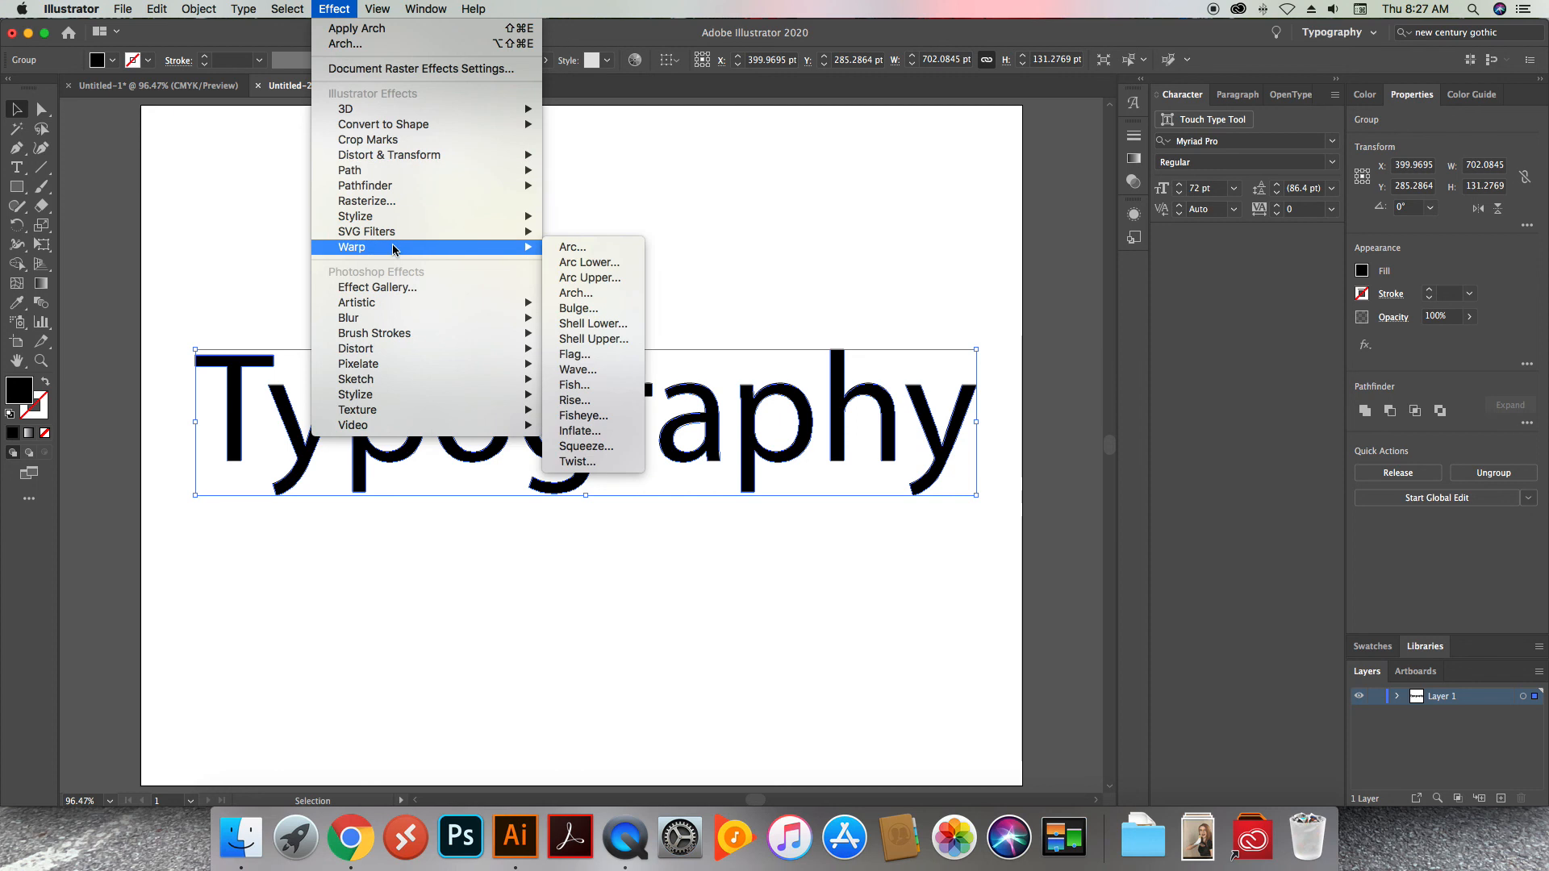
pyautogui.click(585, 248)
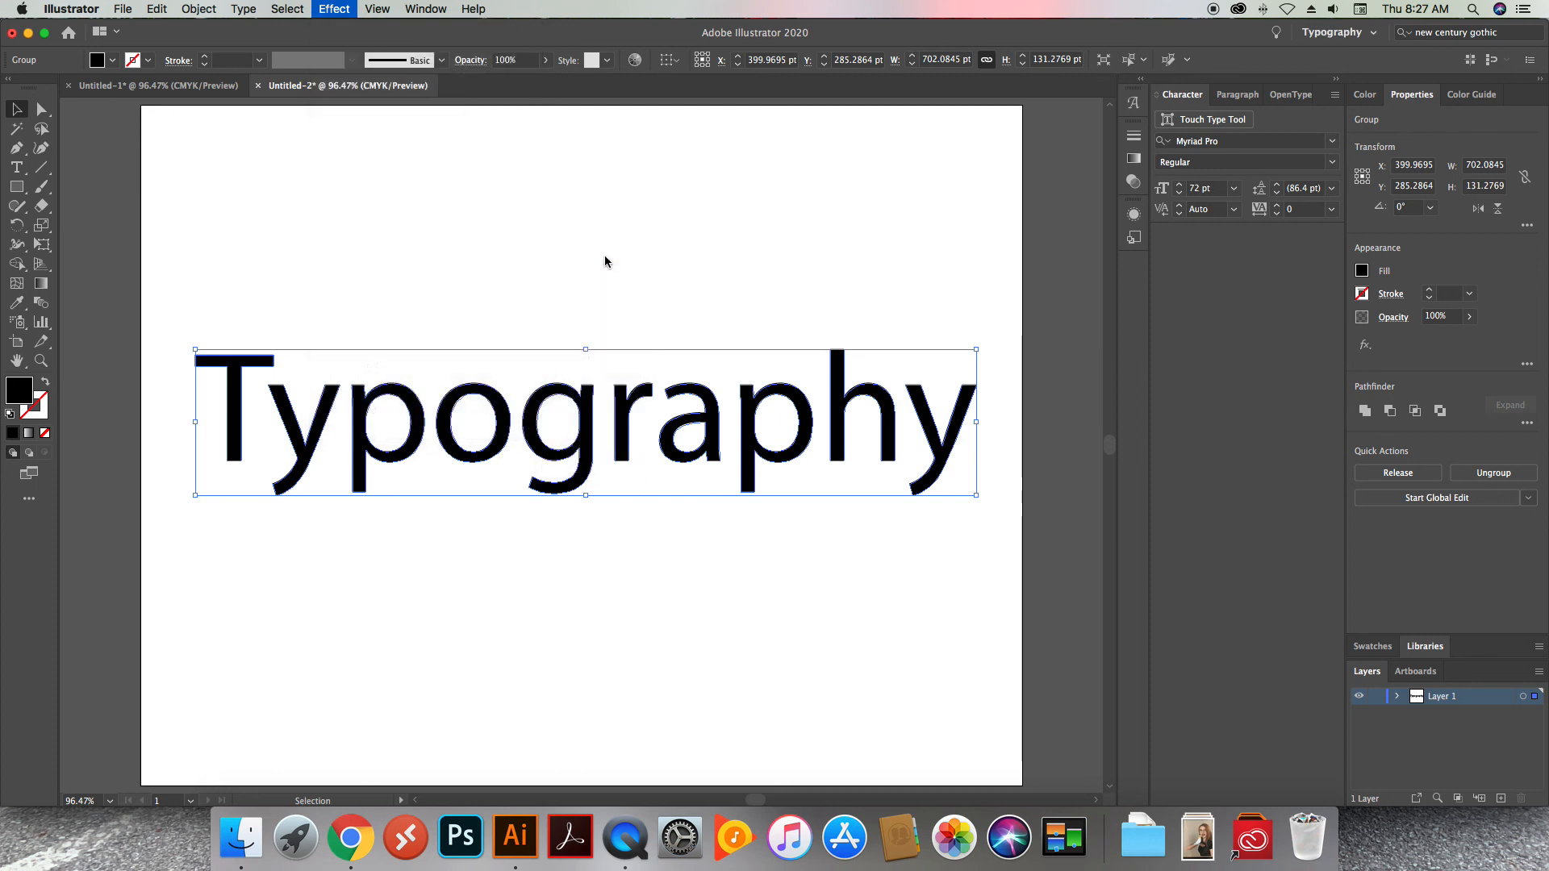
pyautogui.moveTo(238, 100); pyautogui.dragTo(1423, 107)
pyautogui.moveTo(1330, 99); pyautogui.dragTo(1259, 103)
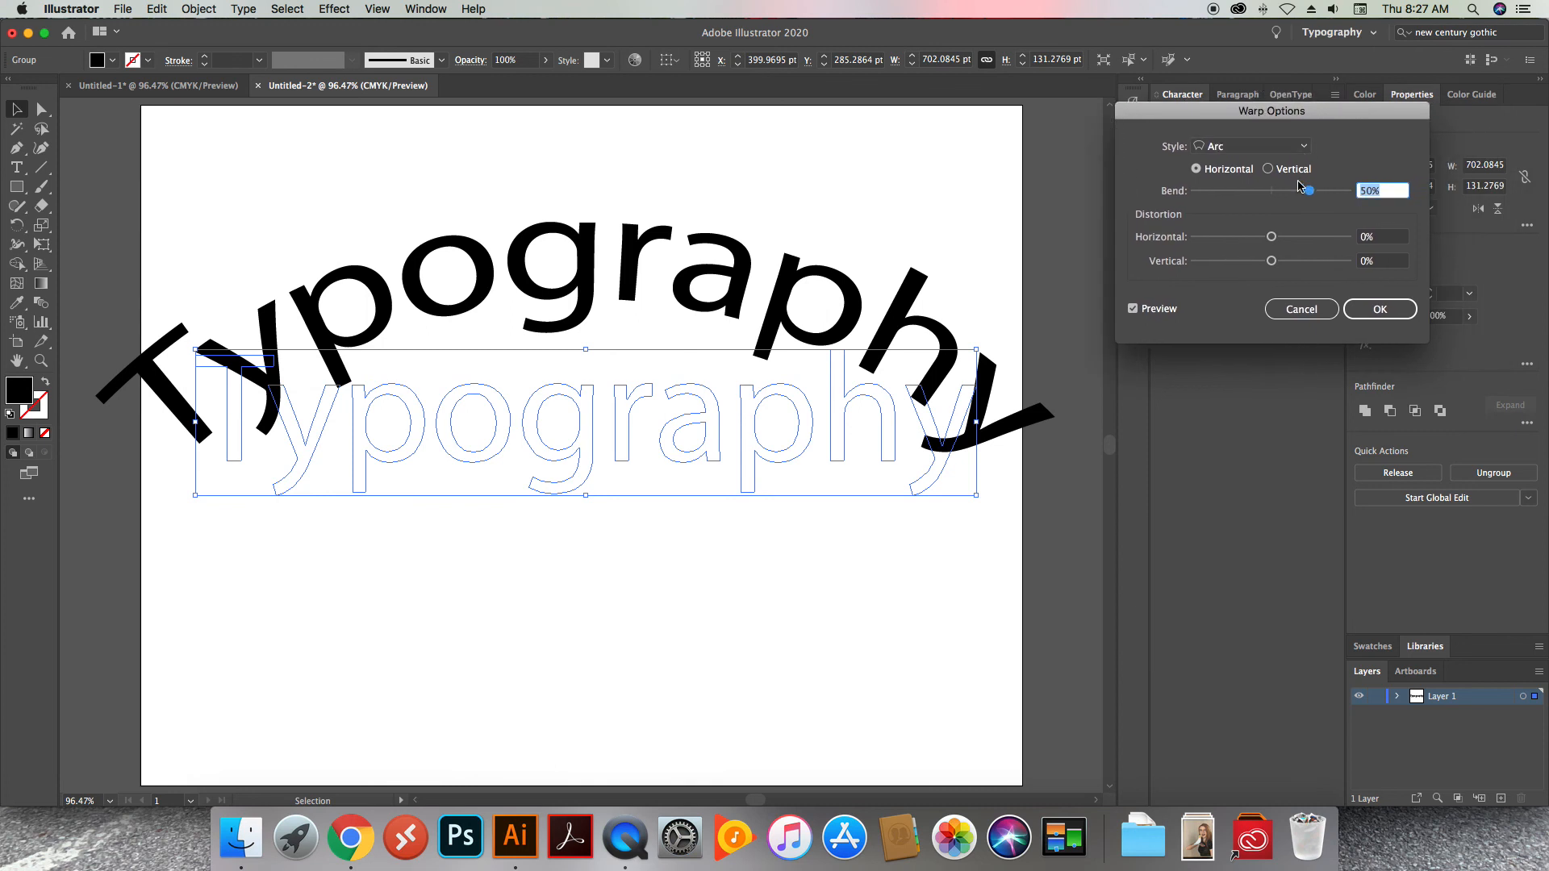
# Try the Arc warp with 30% horizontal distortion and a -27% bend, refreshing the preview
pyautogui.moveTo(1273, 238); pyautogui.dragTo(1297, 243)
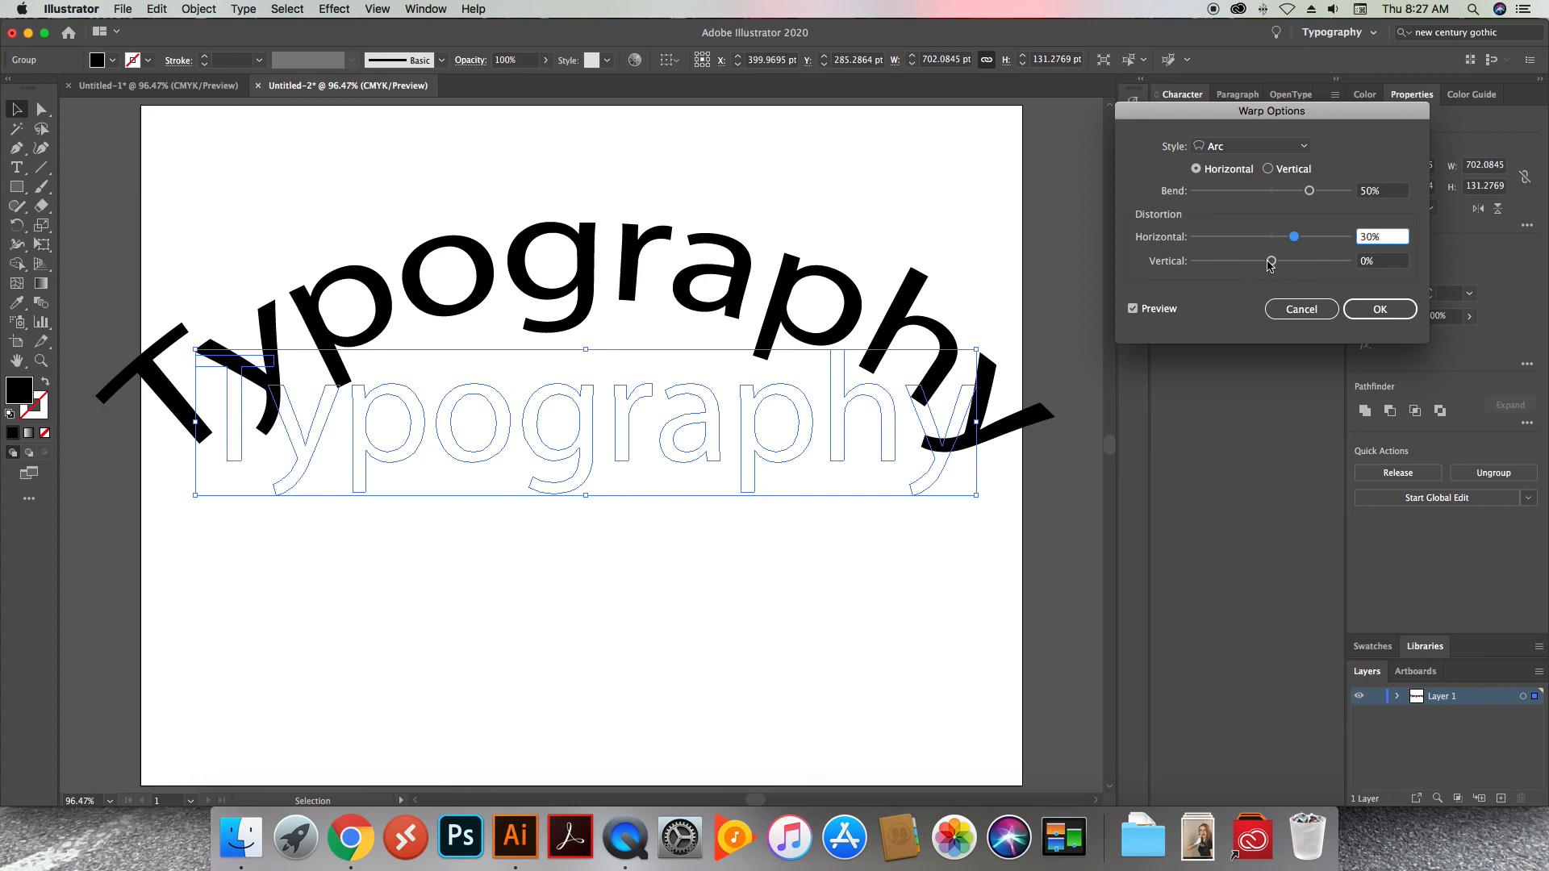
pyautogui.moveTo(1256, 197)
pyautogui.mouseDown()
pyautogui.moveTo(1226, 194)
pyautogui.moveTo(1252, 199)
pyautogui.mouseUp()
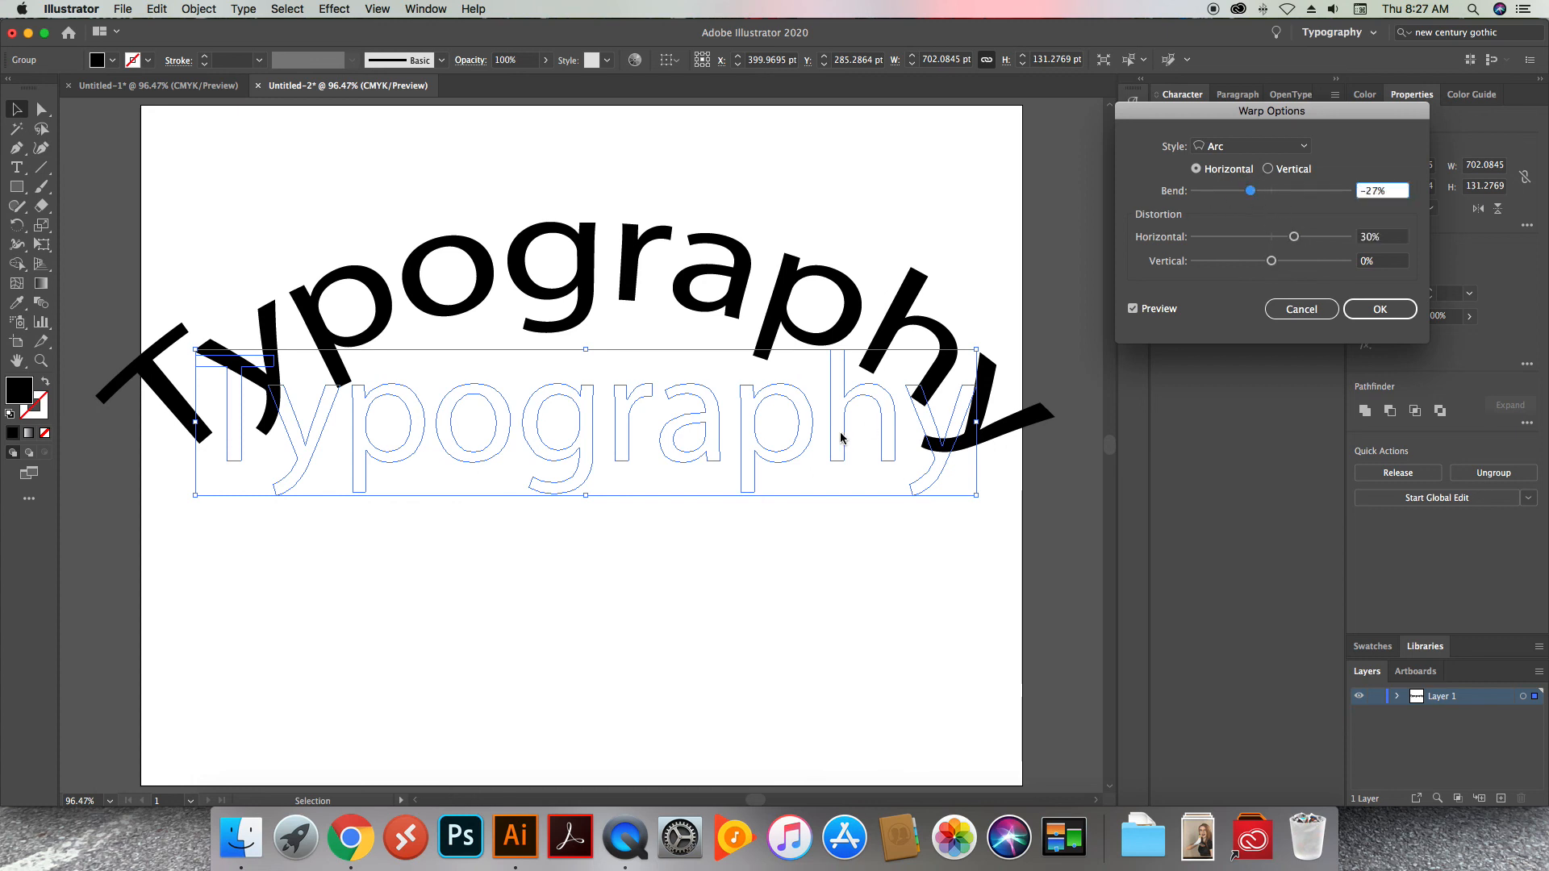
pyautogui.click(1136, 310)
pyautogui.click(1134, 309)
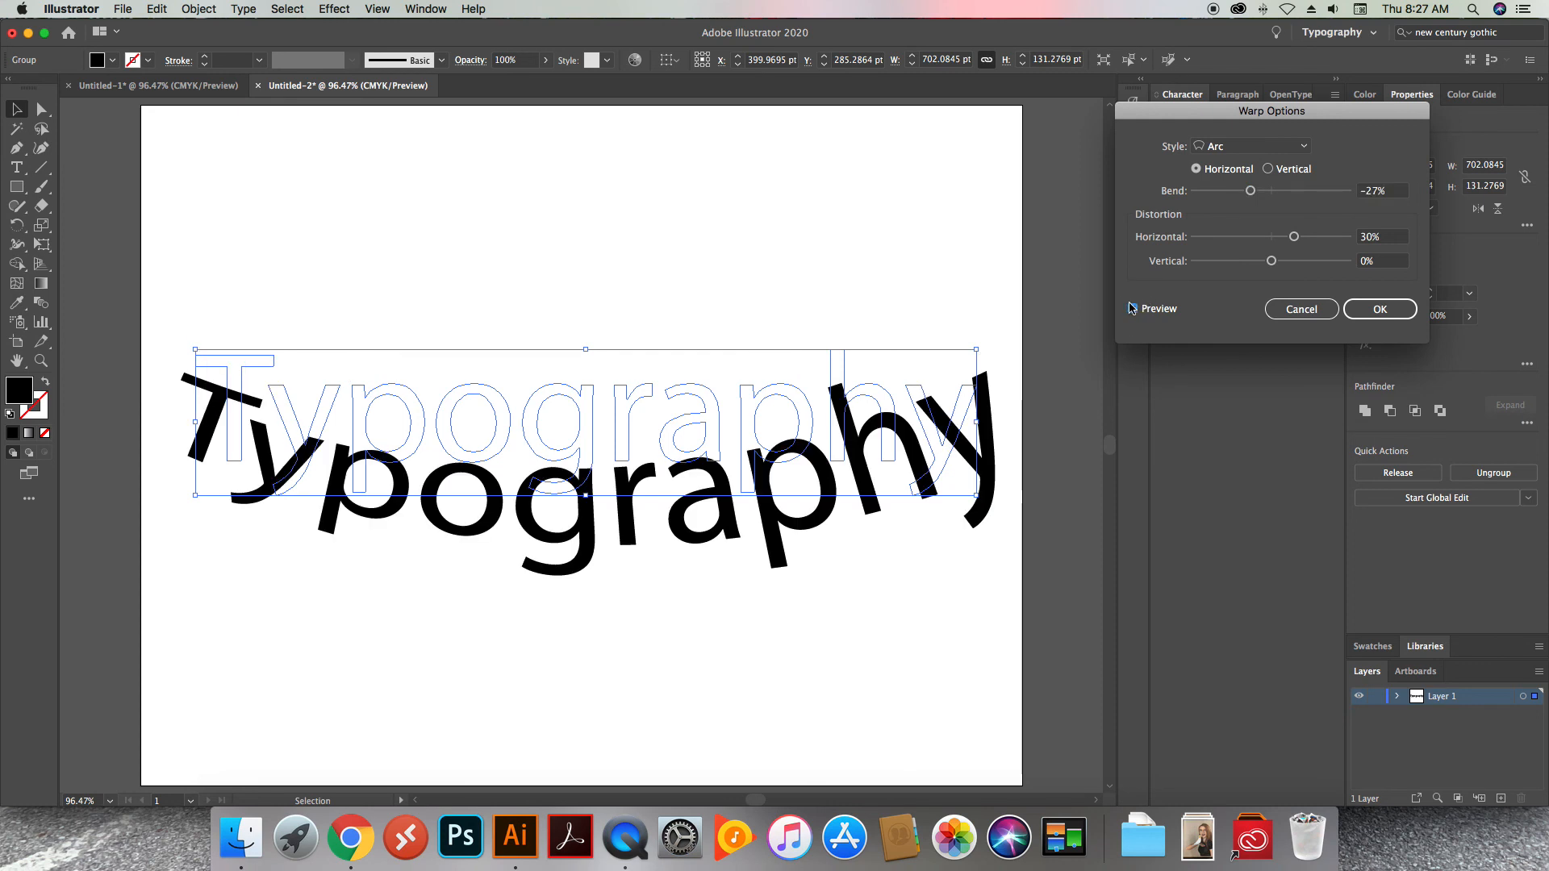
# Apply the Arc warp with a 39% bend, -48% horizontal distortion and 4% vertical distortion
pyautogui.click(1307, 194)
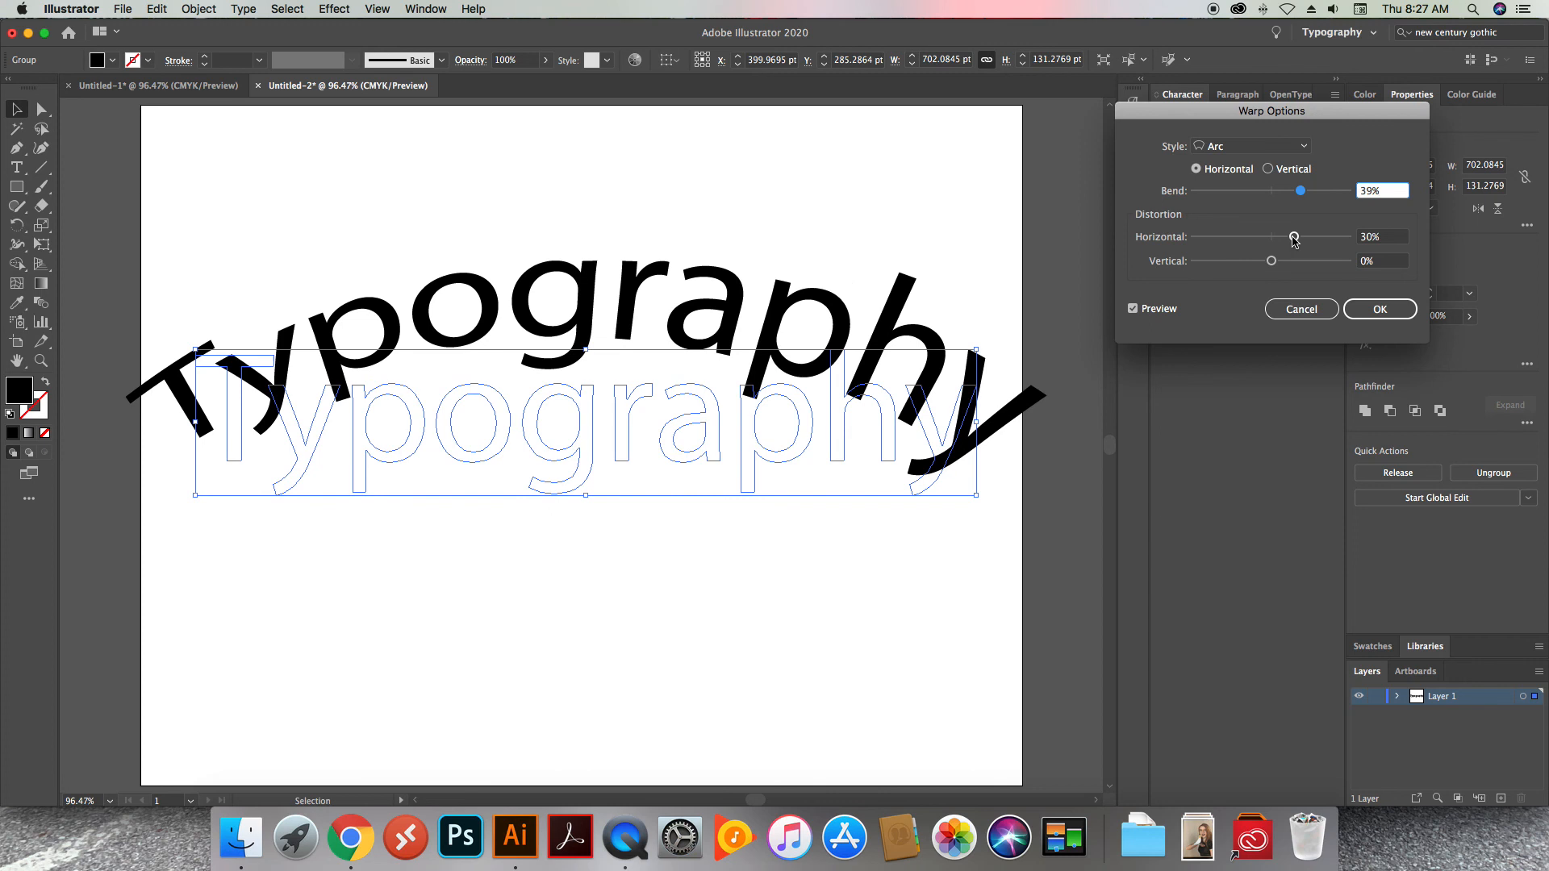
pyautogui.moveTo(1294, 240); pyautogui.dragTo(1277, 268)
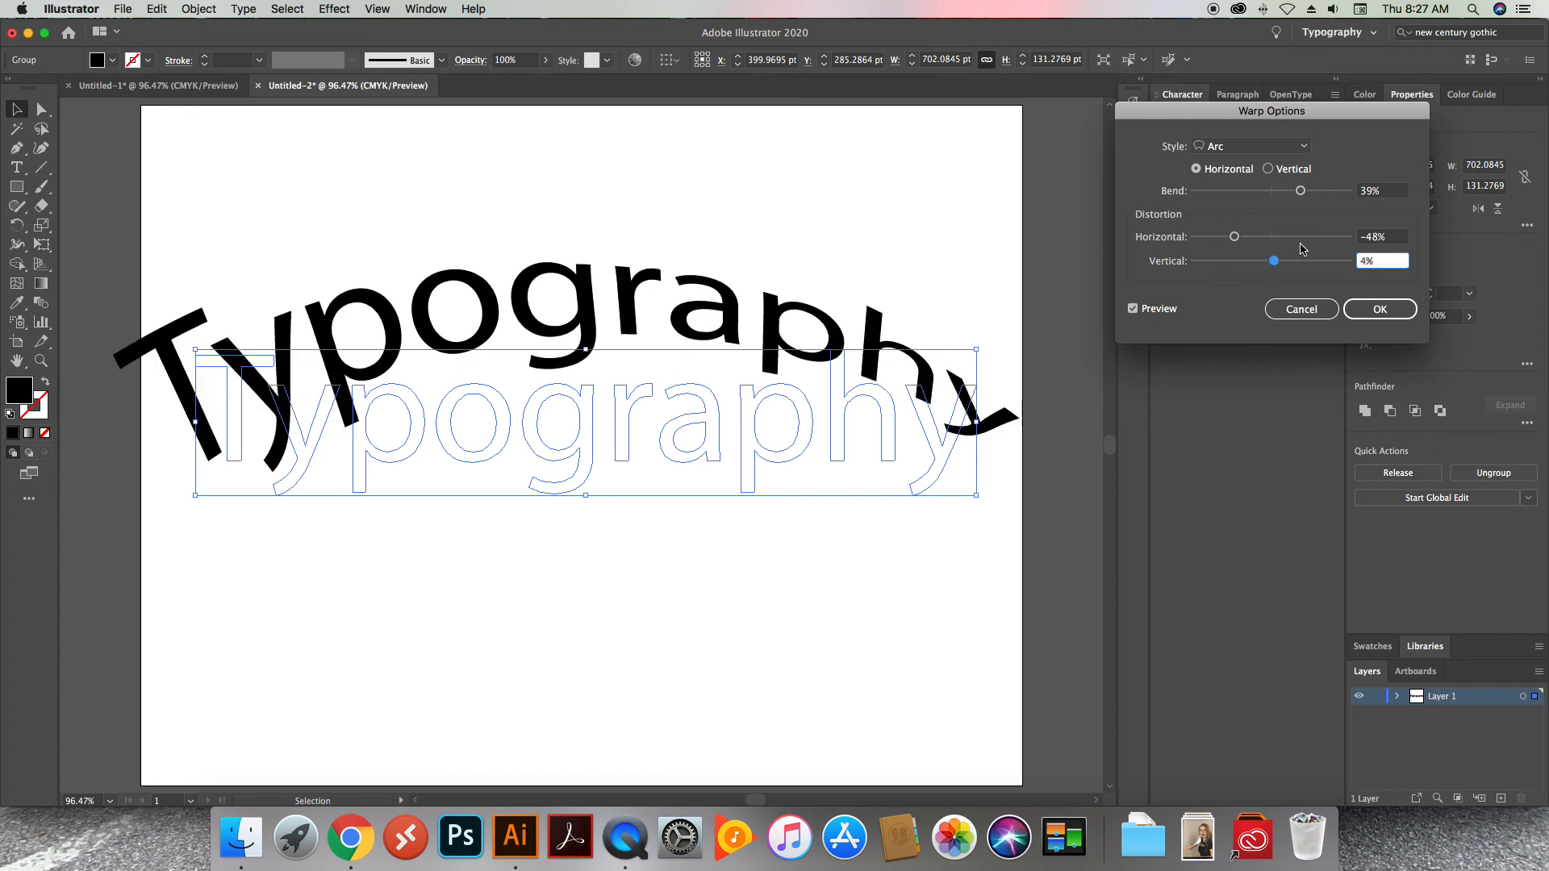
pyautogui.click(1395, 312)
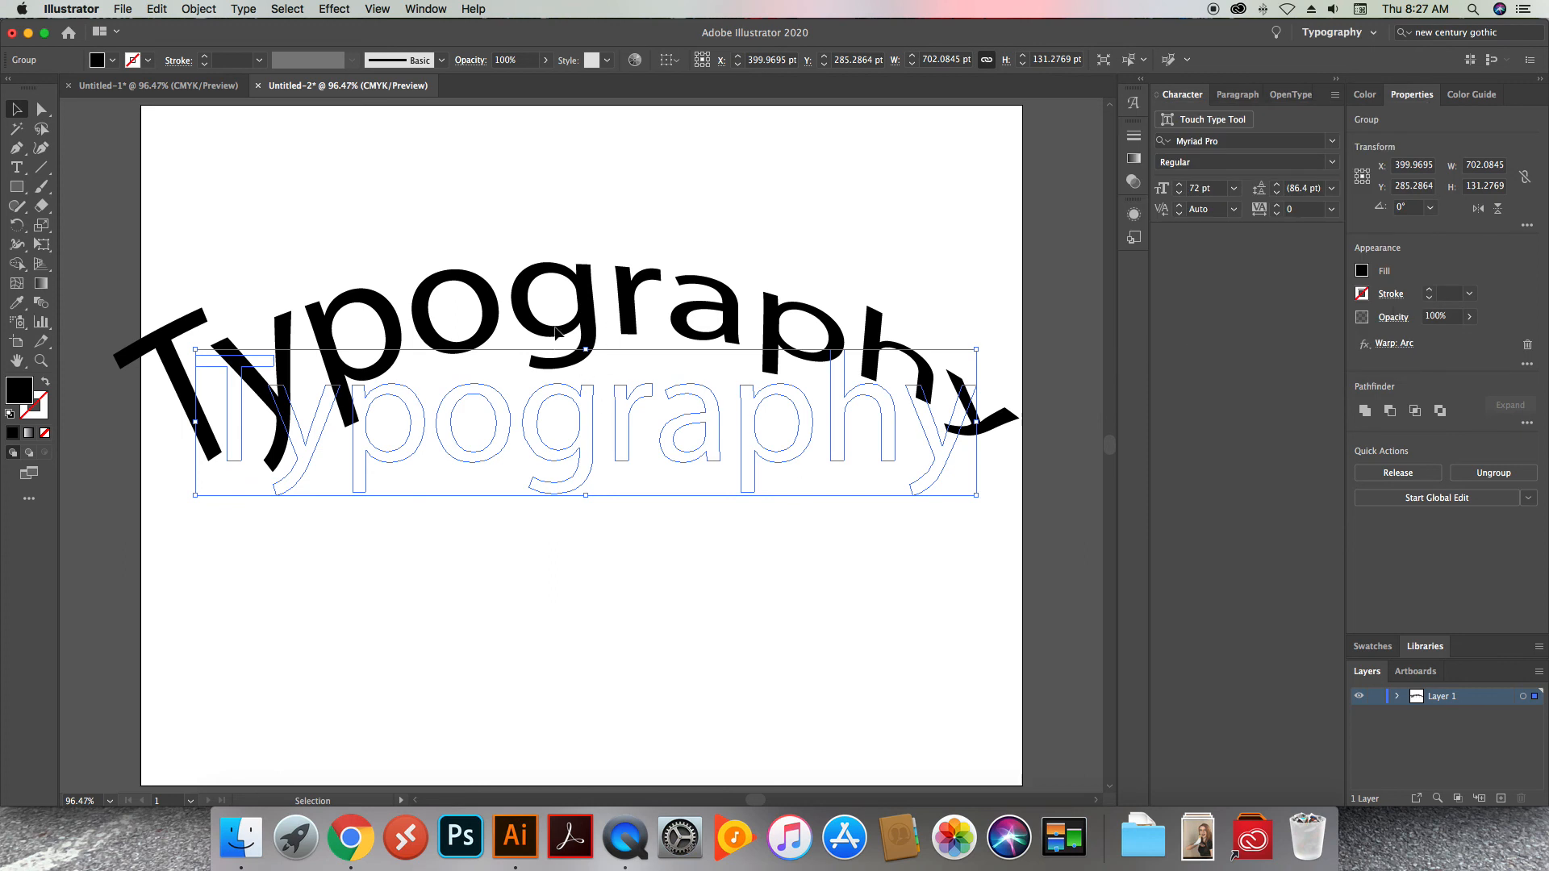
# Move the warped "Typography" up about 34 pt, expand its appearance and deselect it
pyautogui.moveTo(532, 335); pyautogui.dragTo(523, 298)
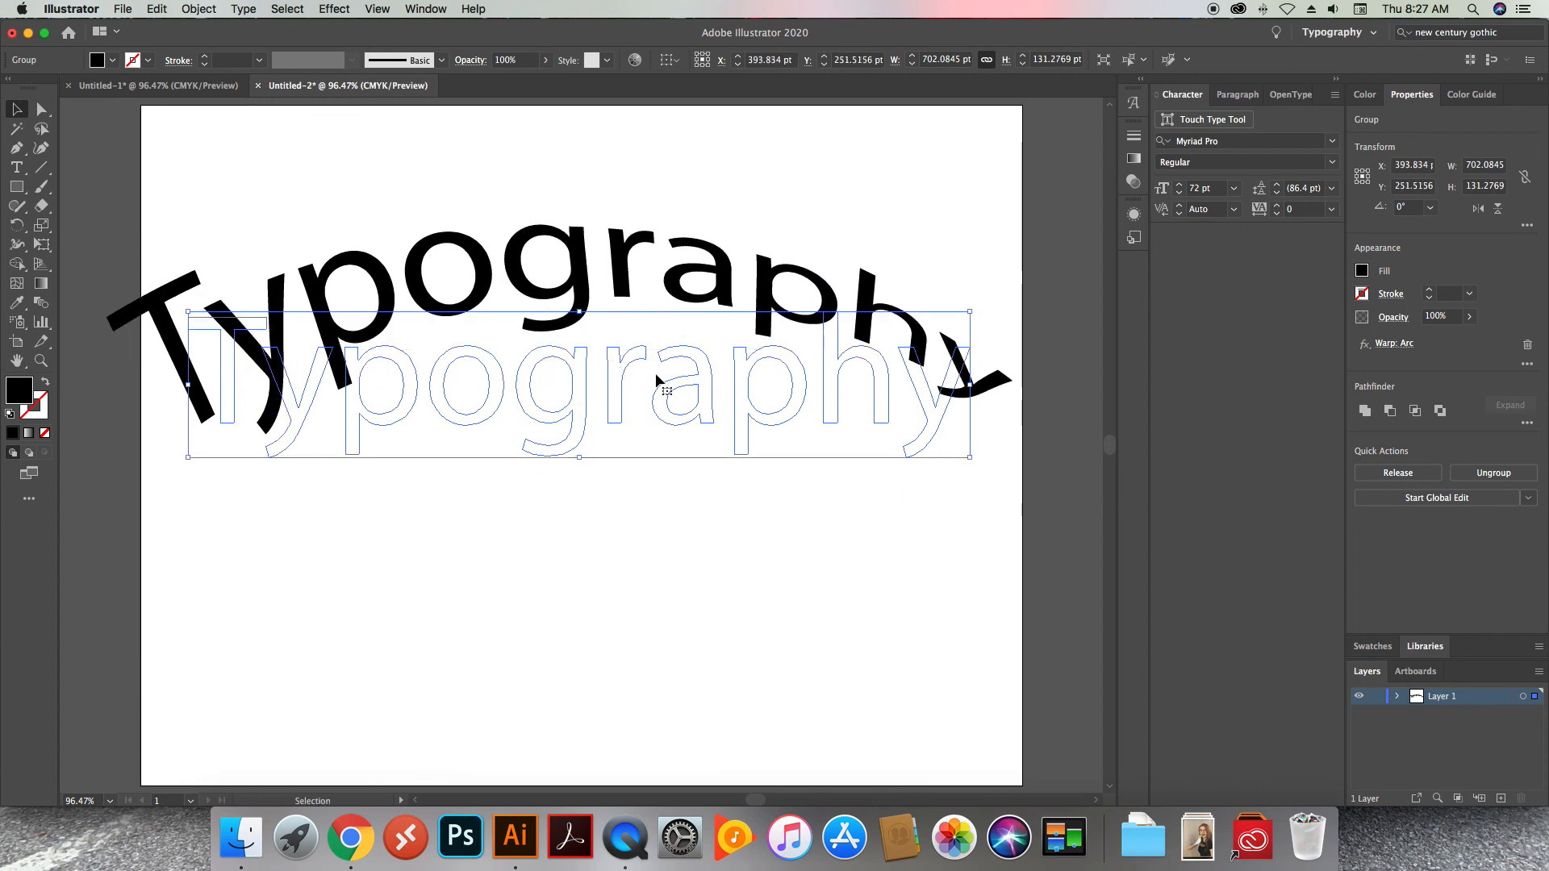
pyautogui.click(198, 9)
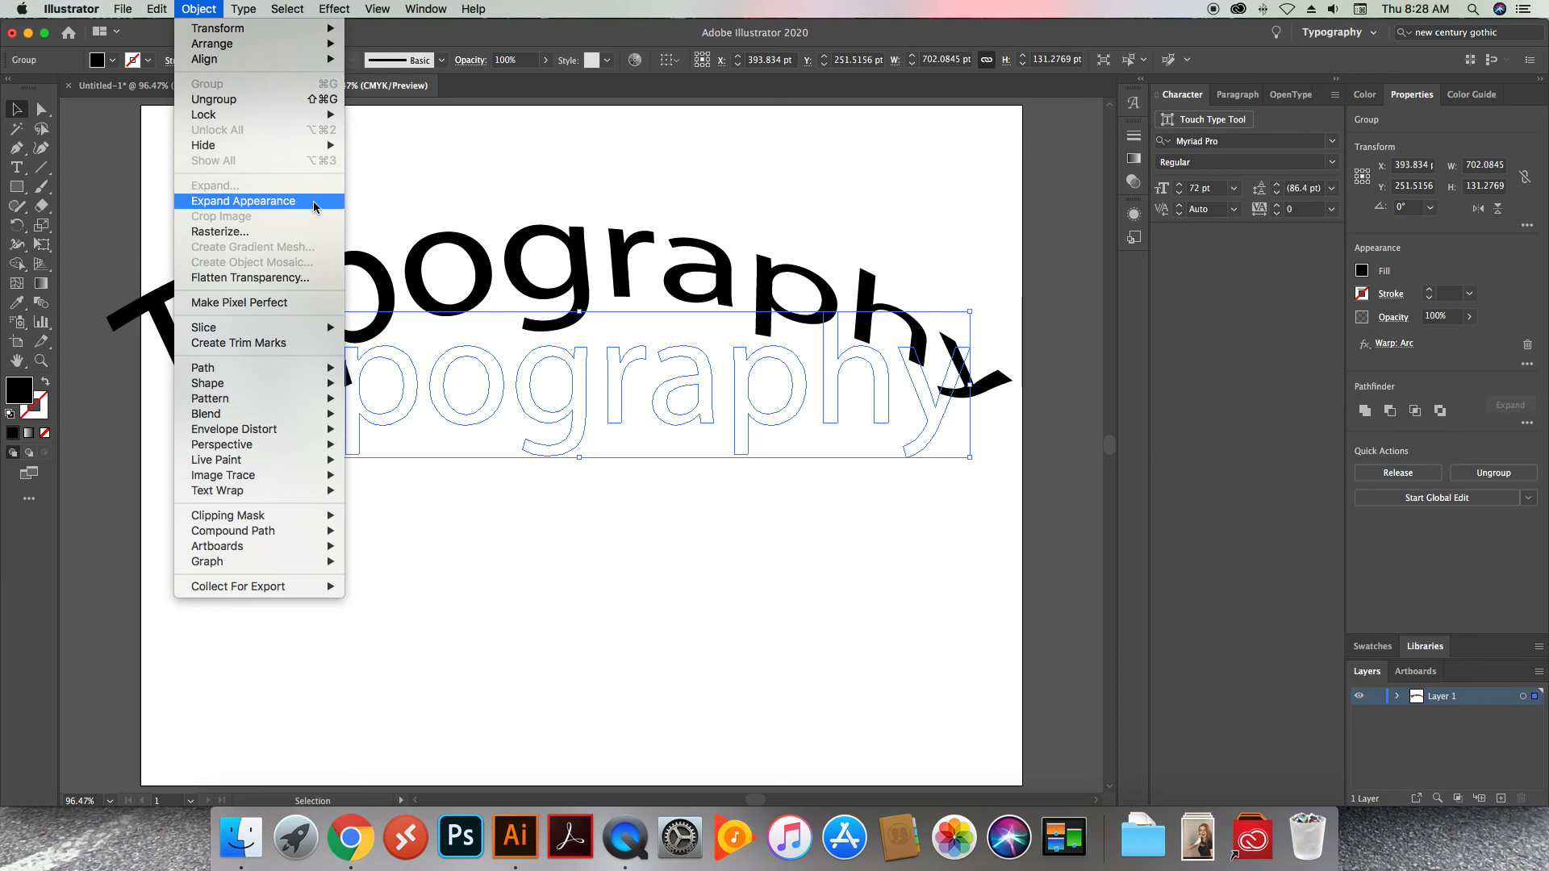
pyautogui.click(314, 207)
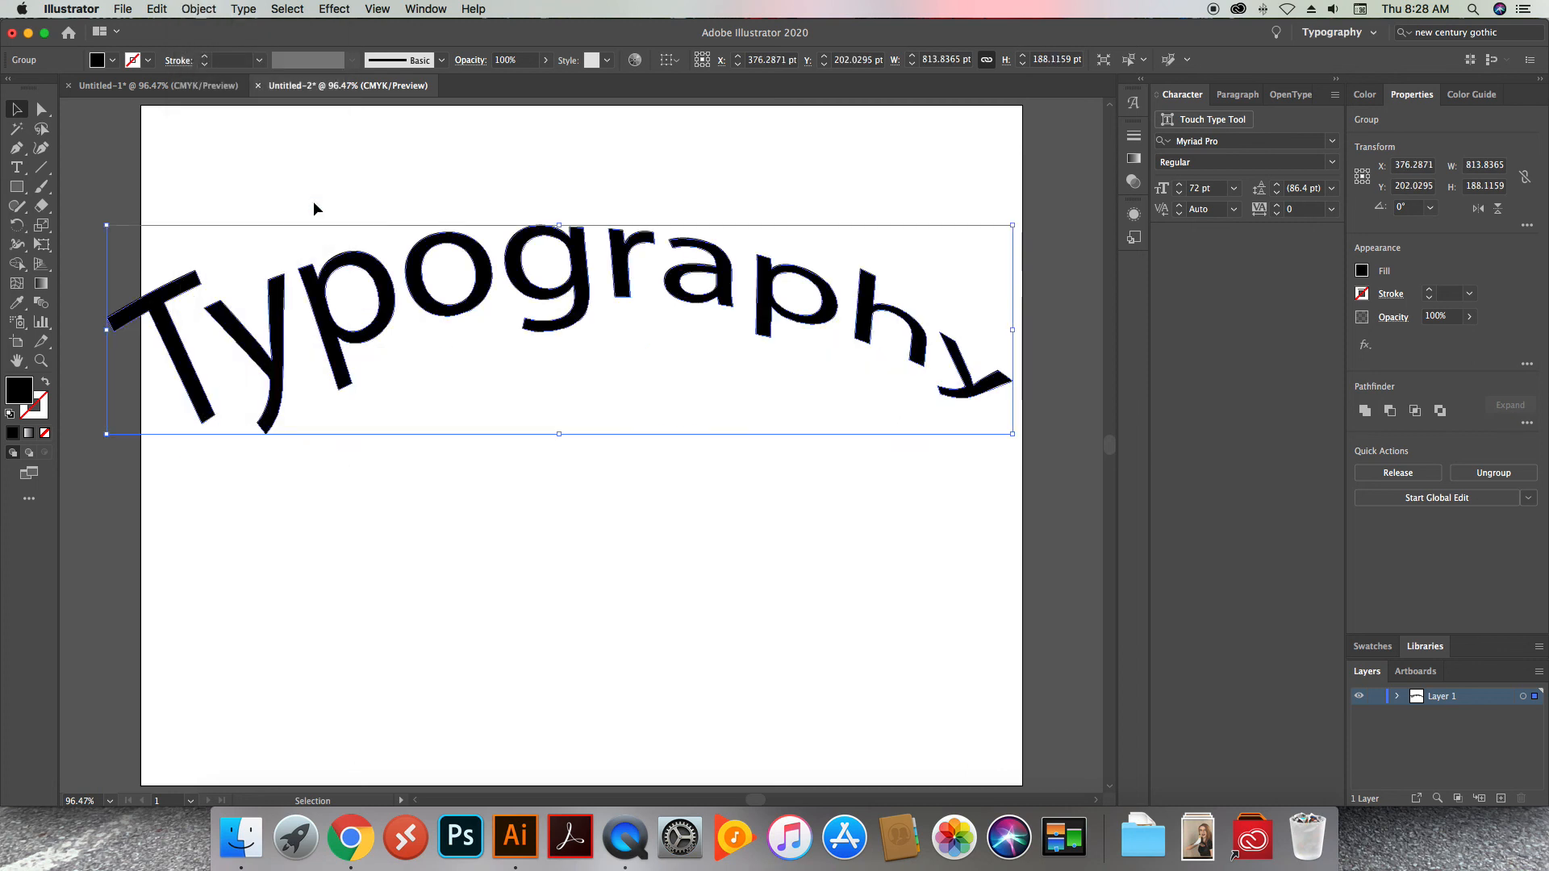
pyautogui.click(462, 168)
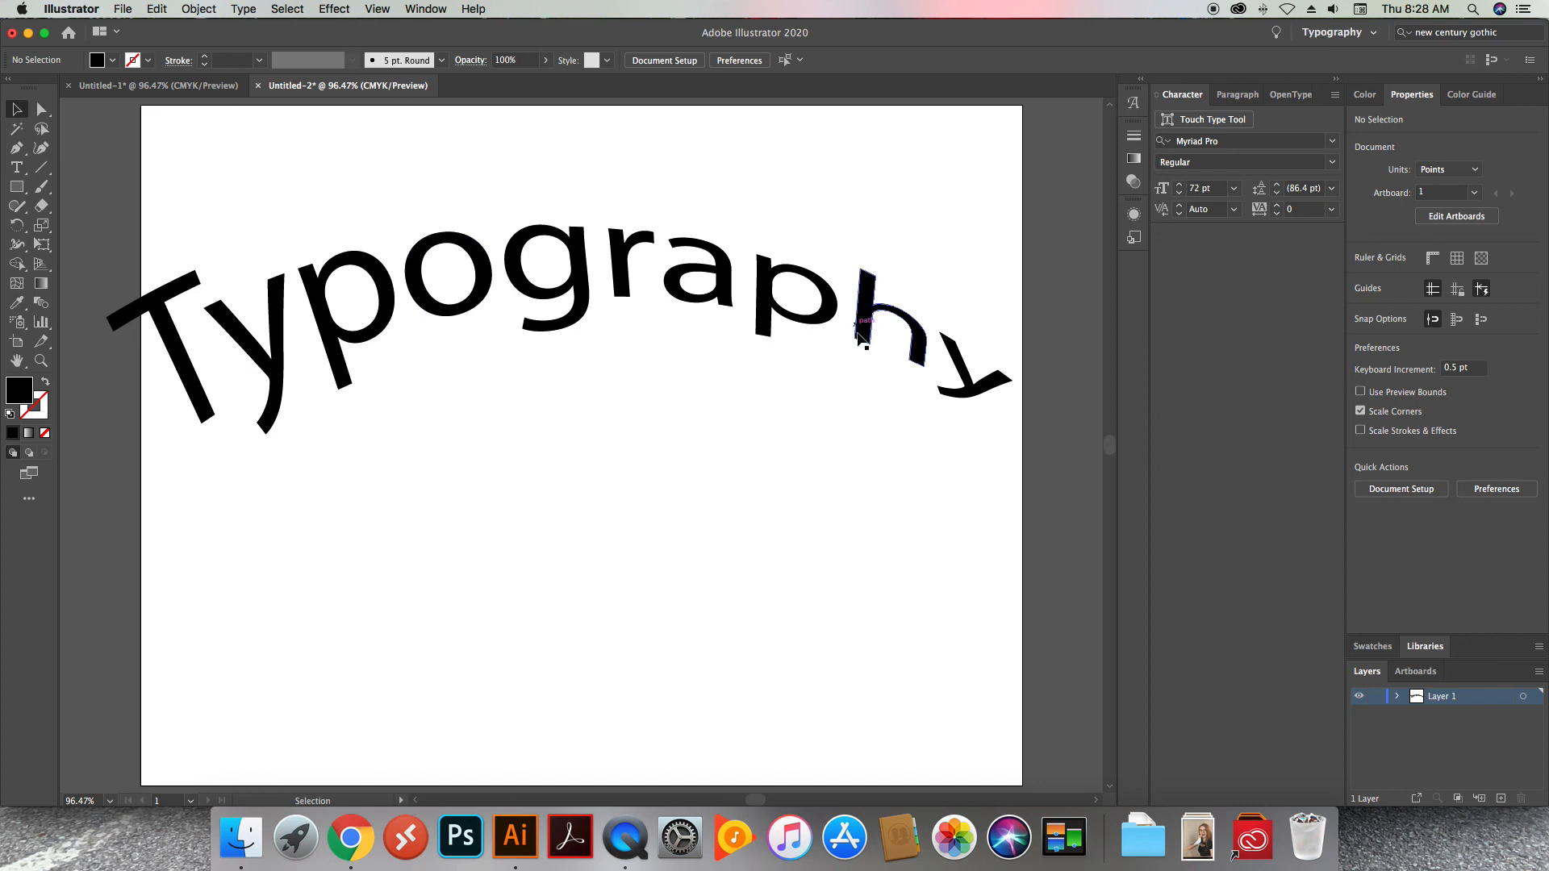
# Directly select the lower-right anchor point of the h's stem and pull it down to about X 637 pt, Y 351 pt
pyautogui.click(41, 110)
pyautogui.click(867, 313)
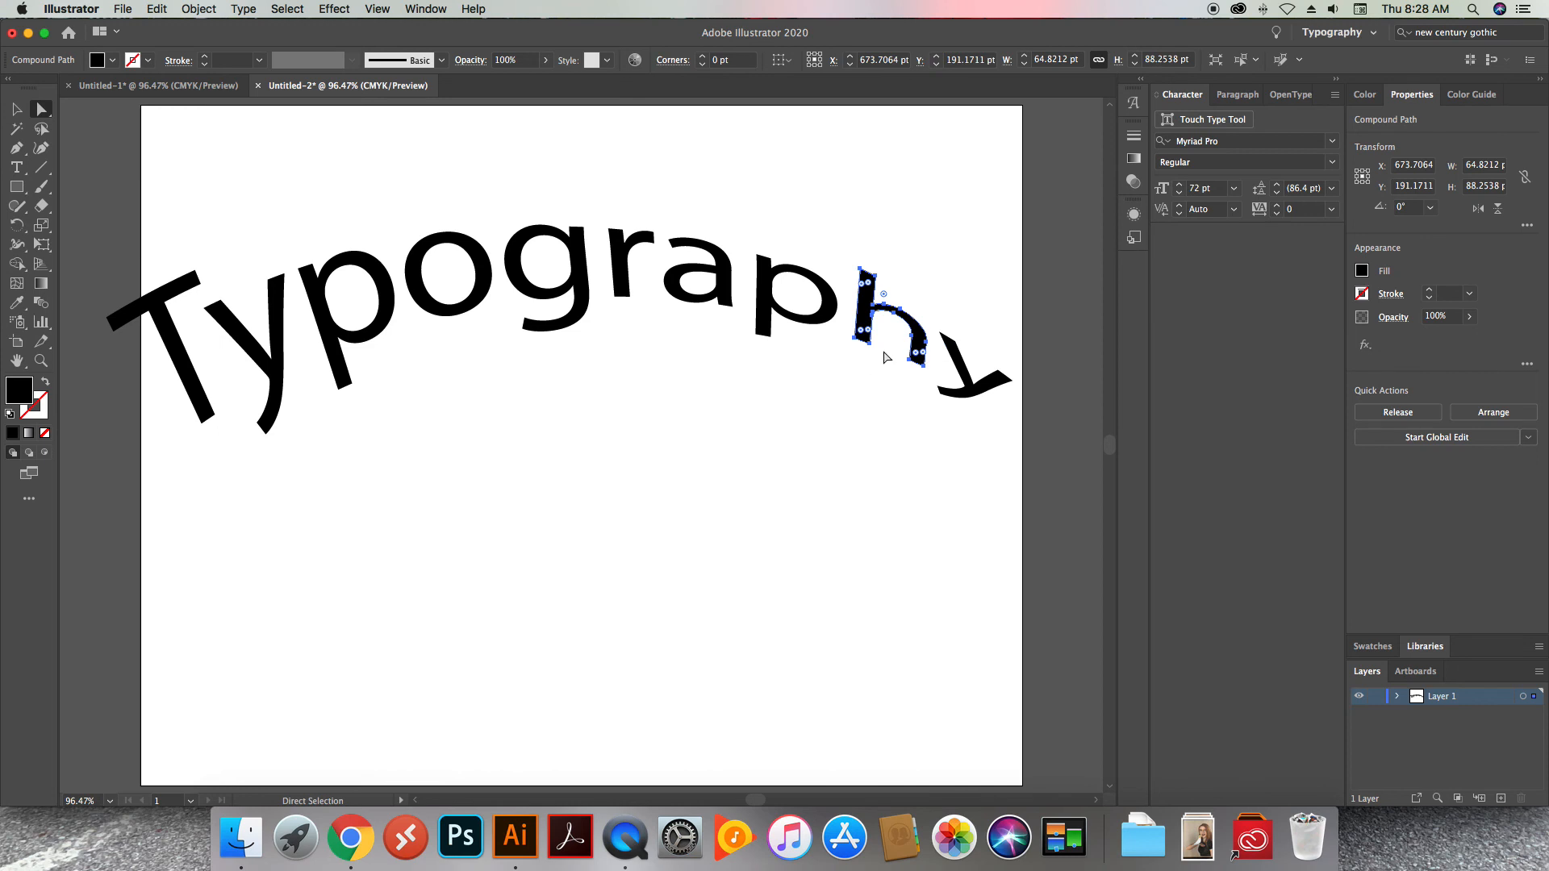
pyautogui.moveTo(870, 348); pyautogui.dragTo(847, 493)
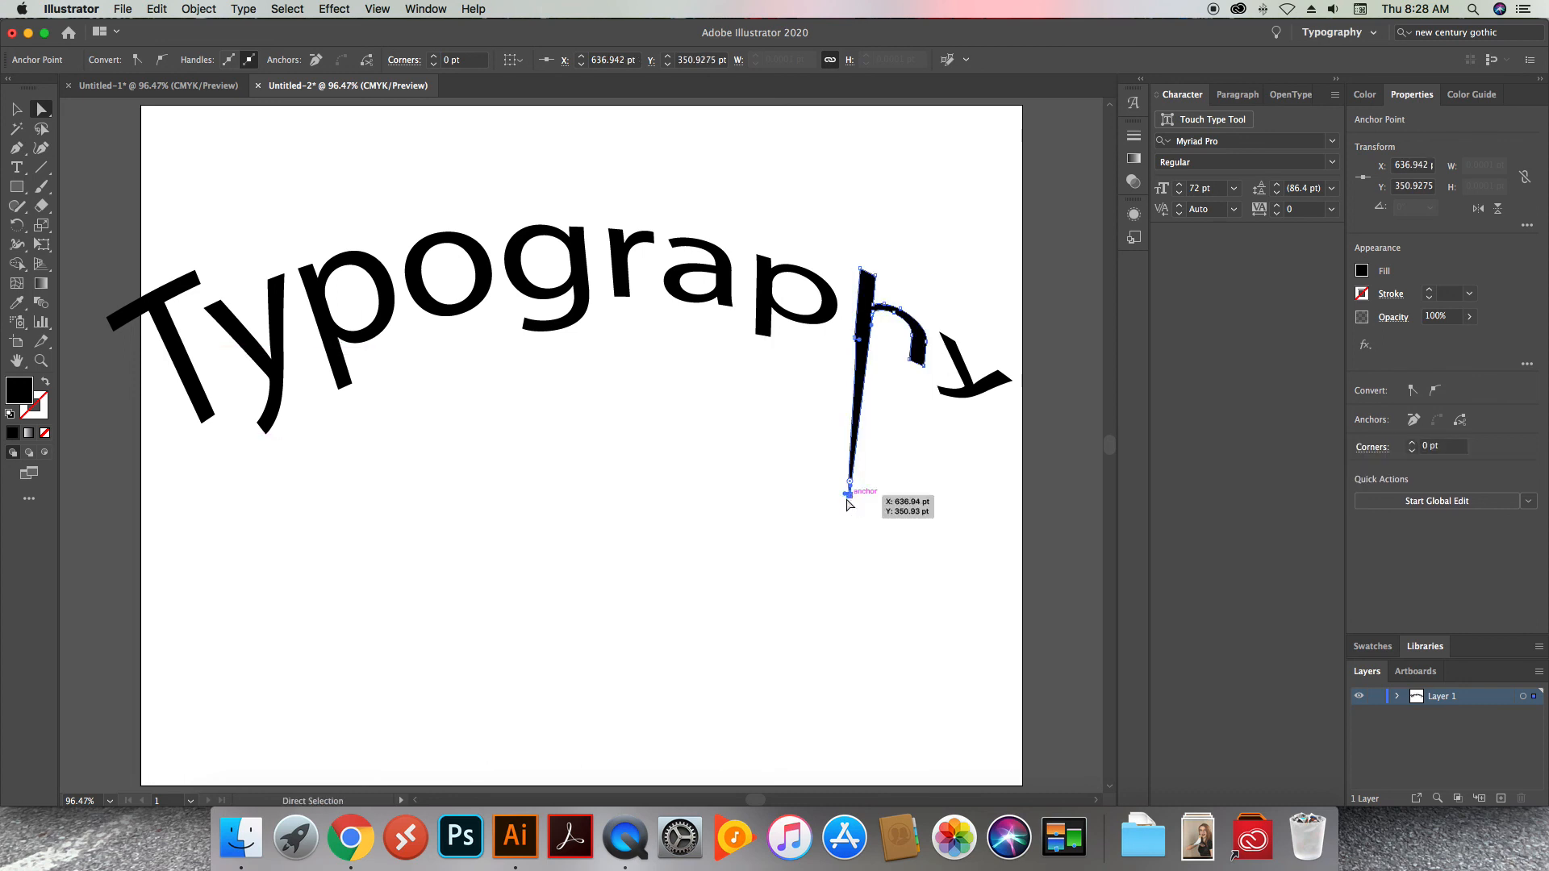
# Pull the left direction handle of the stretched h stem's tip outward to round the left side of the point
pyautogui.click(41, 361)
pyautogui.moveTo(802, 453); pyautogui.dragTo(1004, 607)
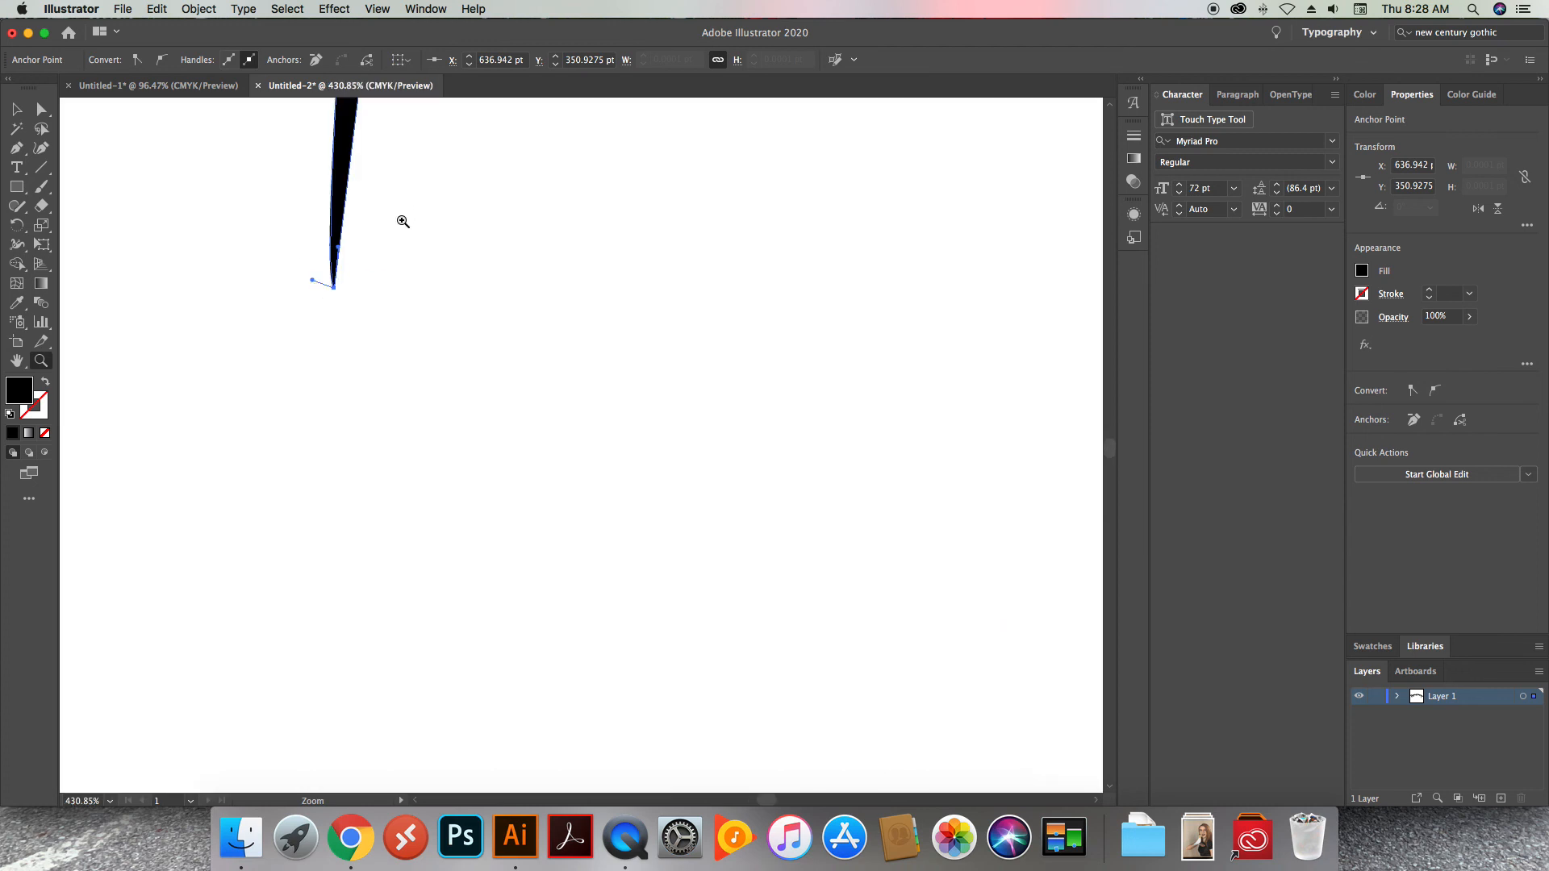
pyautogui.moveTo(390, 202); pyautogui.dragTo(453, 352)
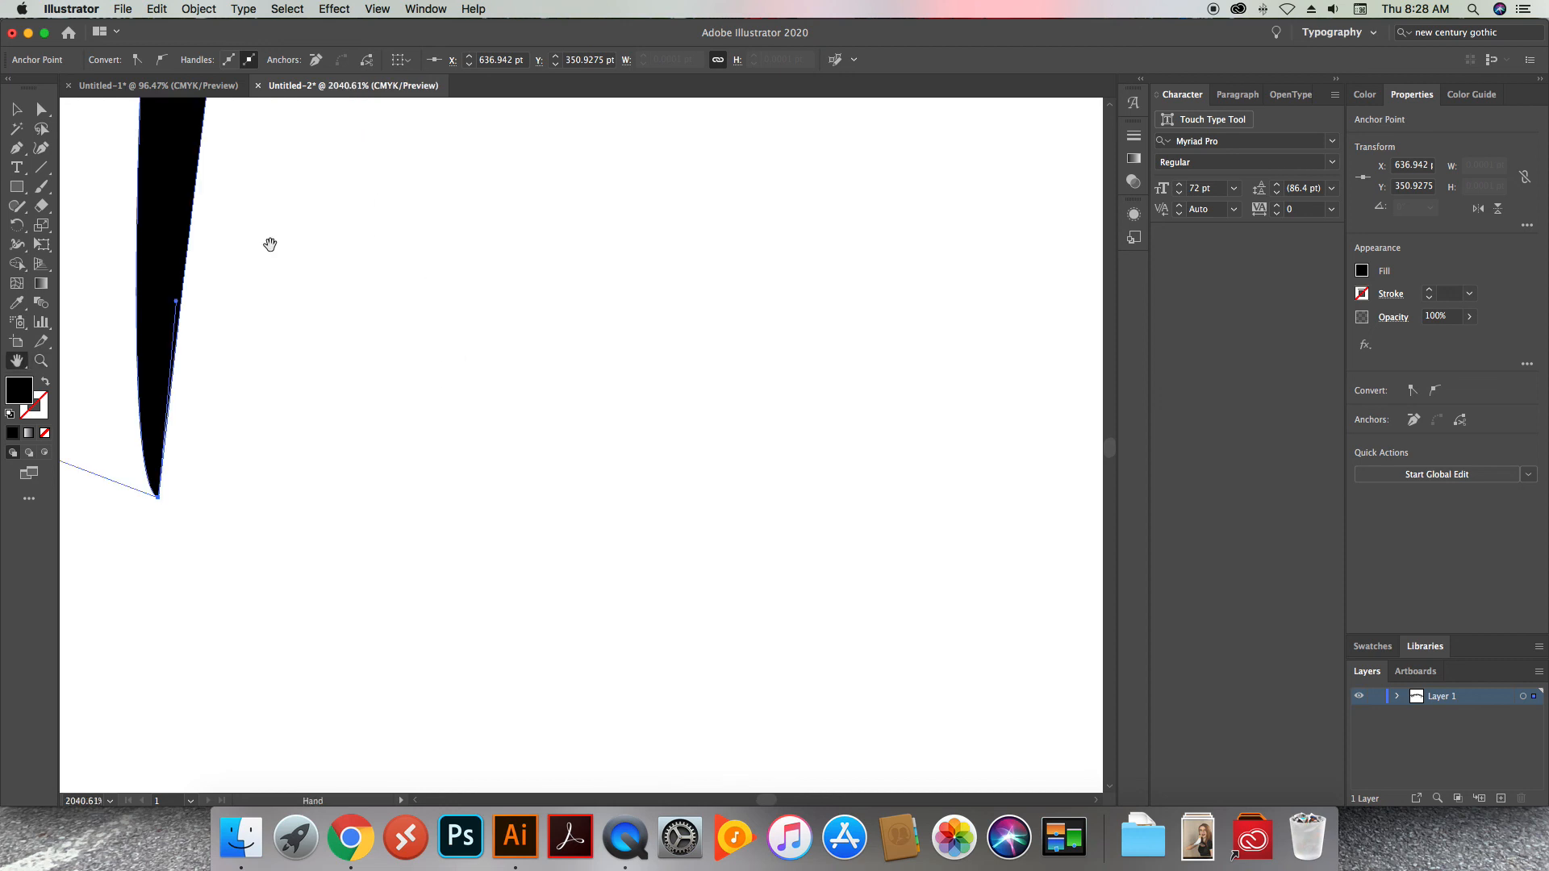
pyautogui.moveTo(323, 286); pyautogui.dragTo(732, 466)
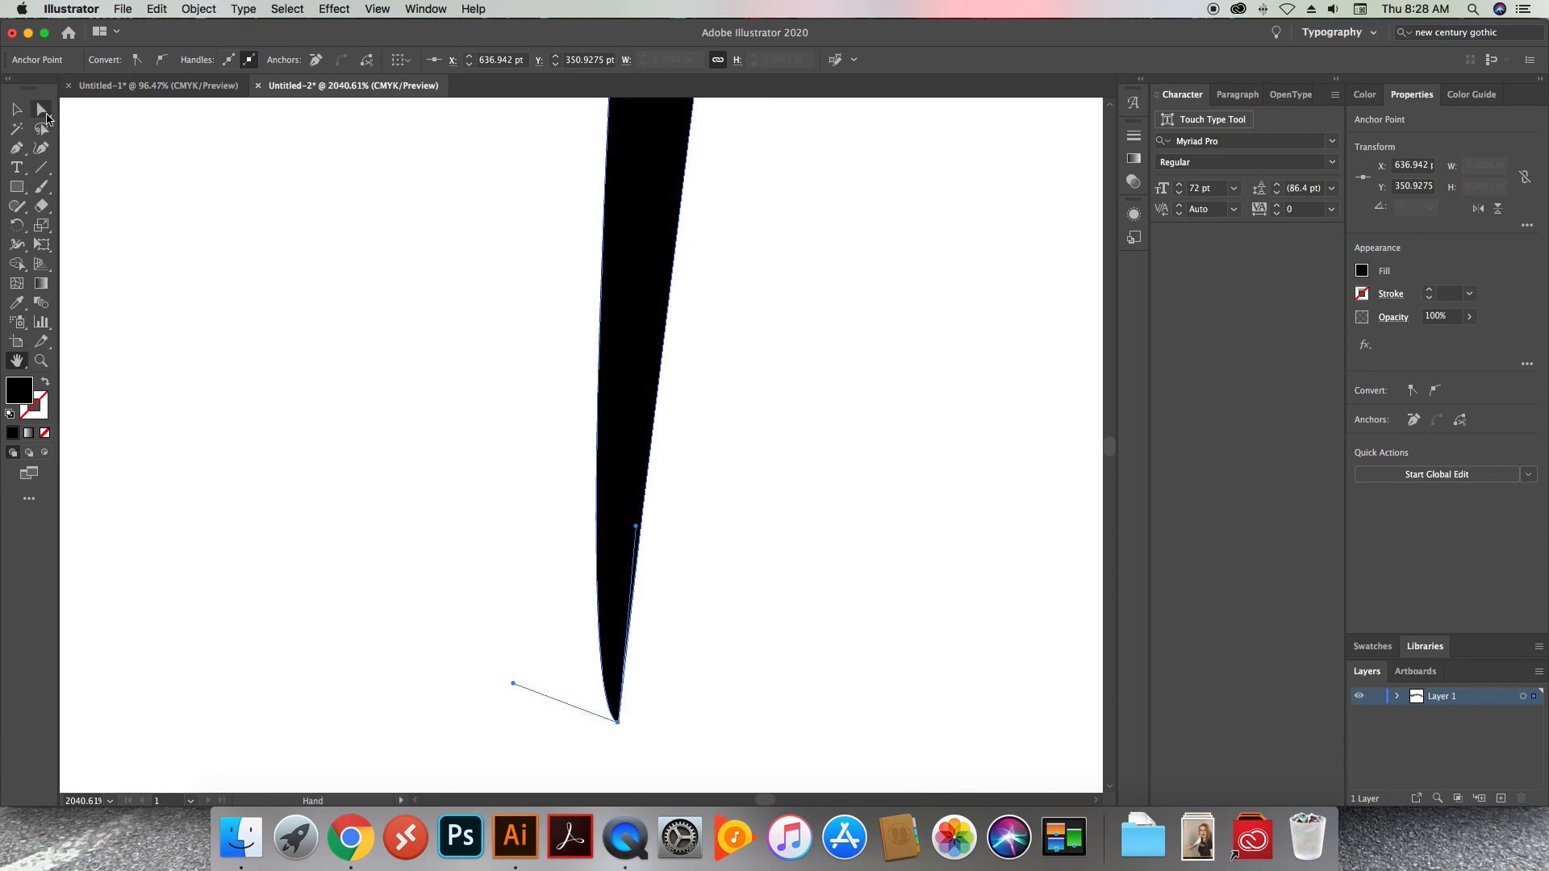
pyautogui.click(41, 108)
pyautogui.moveTo(513, 685); pyautogui.dragTo(300, 730)
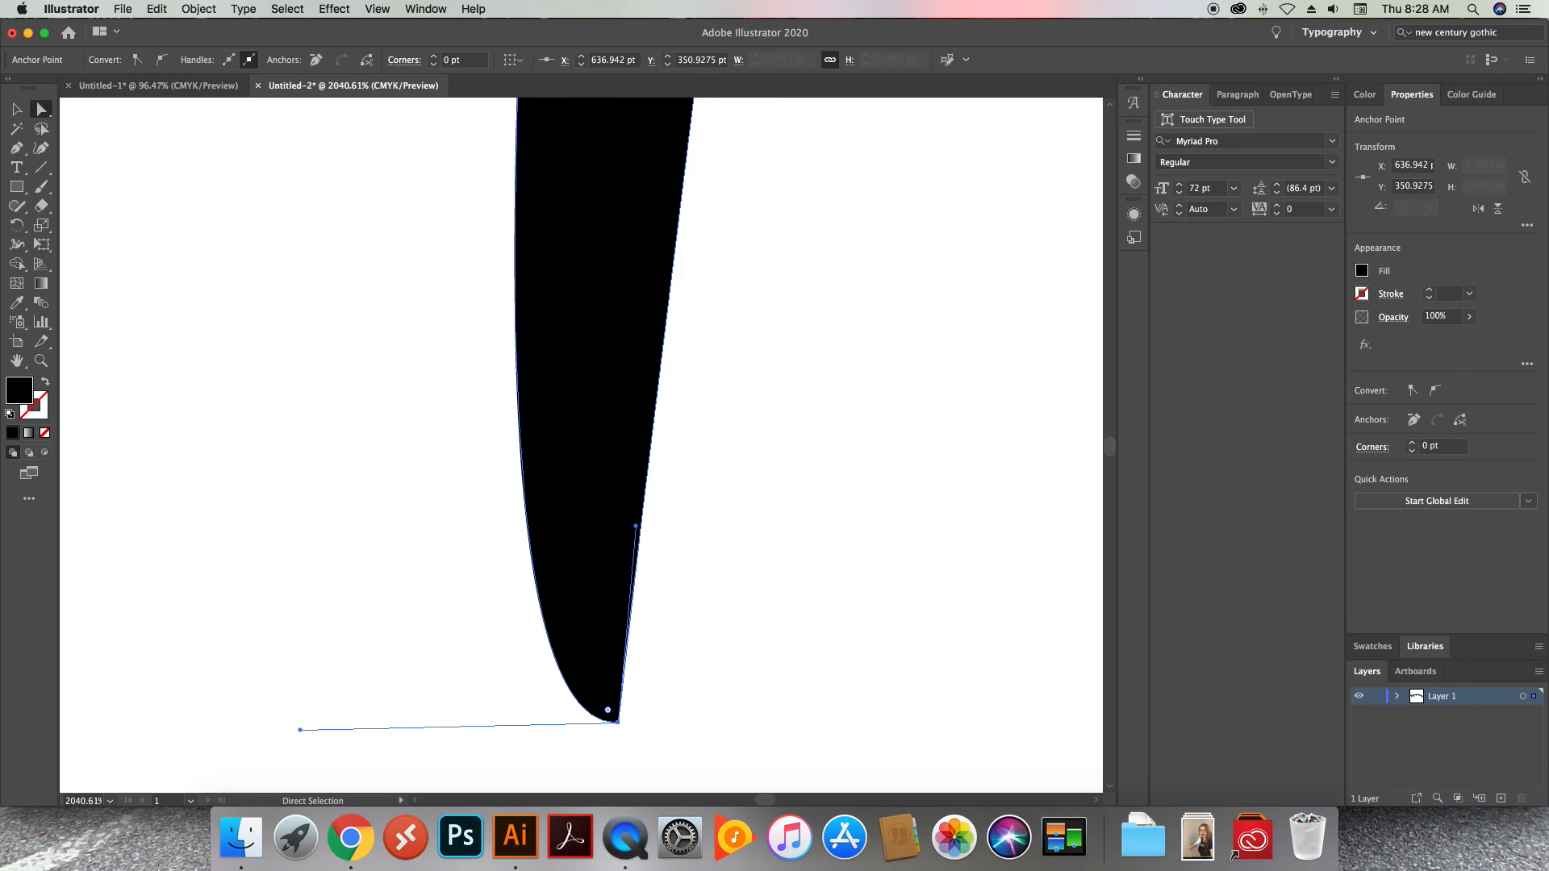
pyautogui.press('super+Tab')
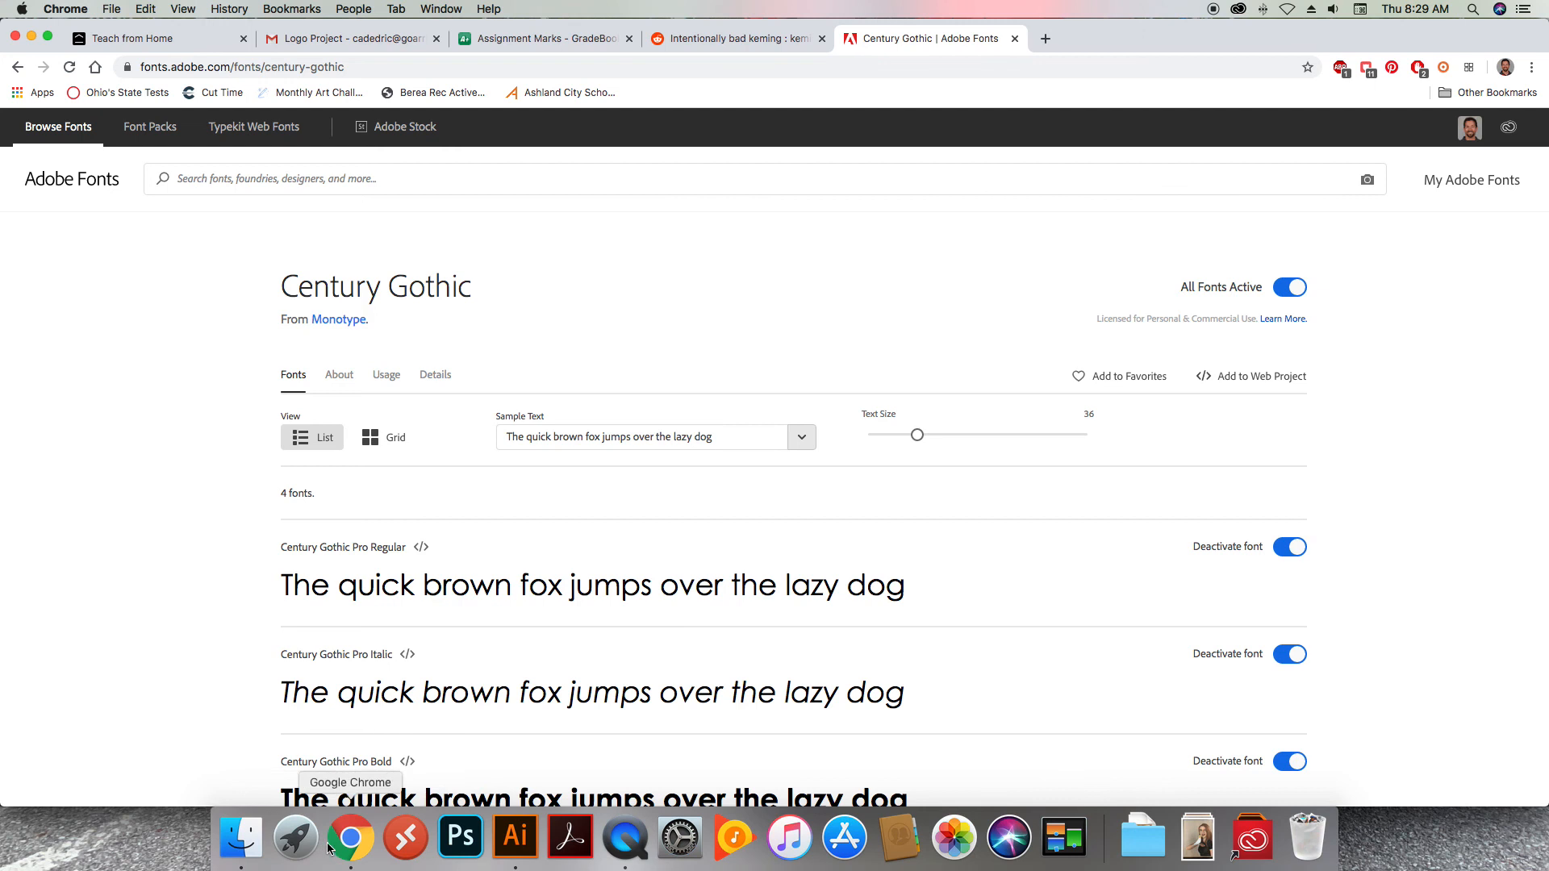
pyautogui.click(515, 839)
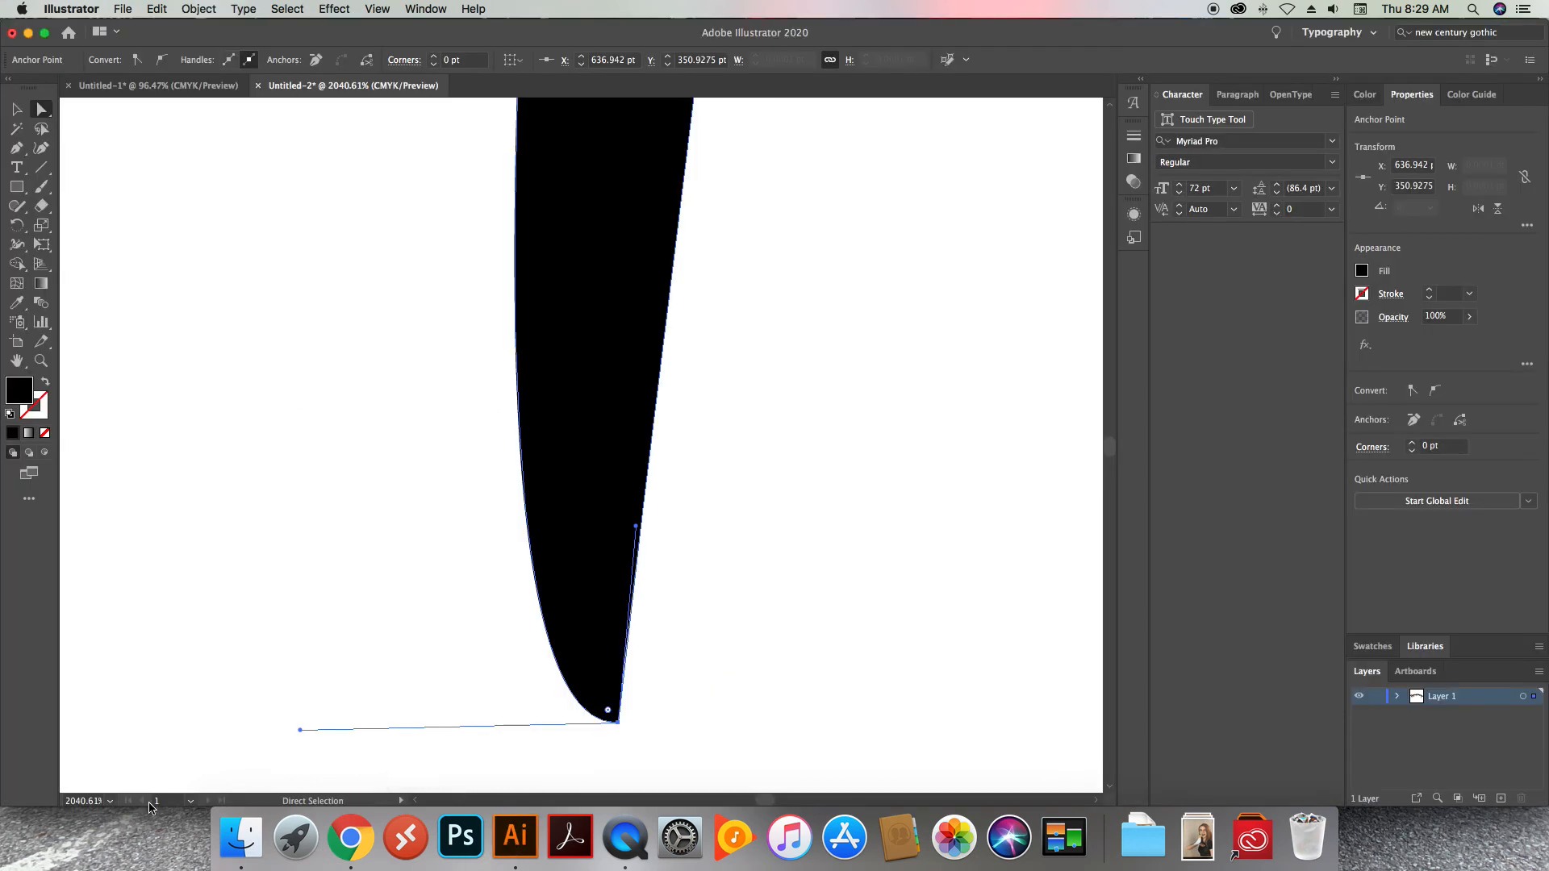
# Pull the upper-left anchor point of the p before the h up to about X 553 pt, Y 97 pt, and deselect
pyautogui.click(111, 801)
pyautogui.click(121, 786)
pyautogui.click(679, 417)
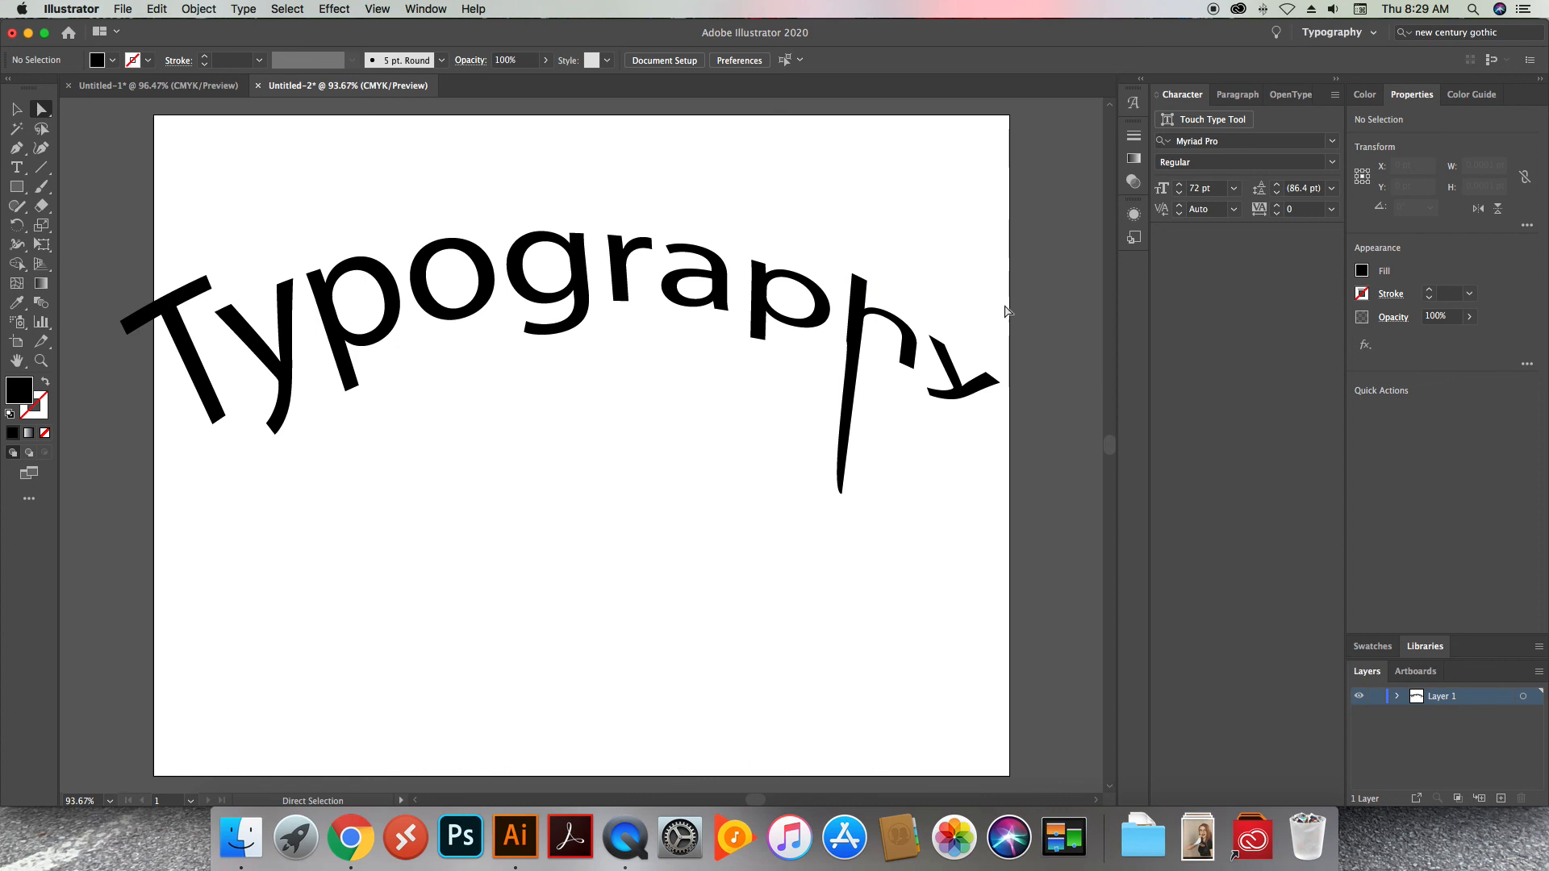
pyautogui.click(754, 263)
pyautogui.moveTo(754, 242); pyautogui.dragTo(754, 214)
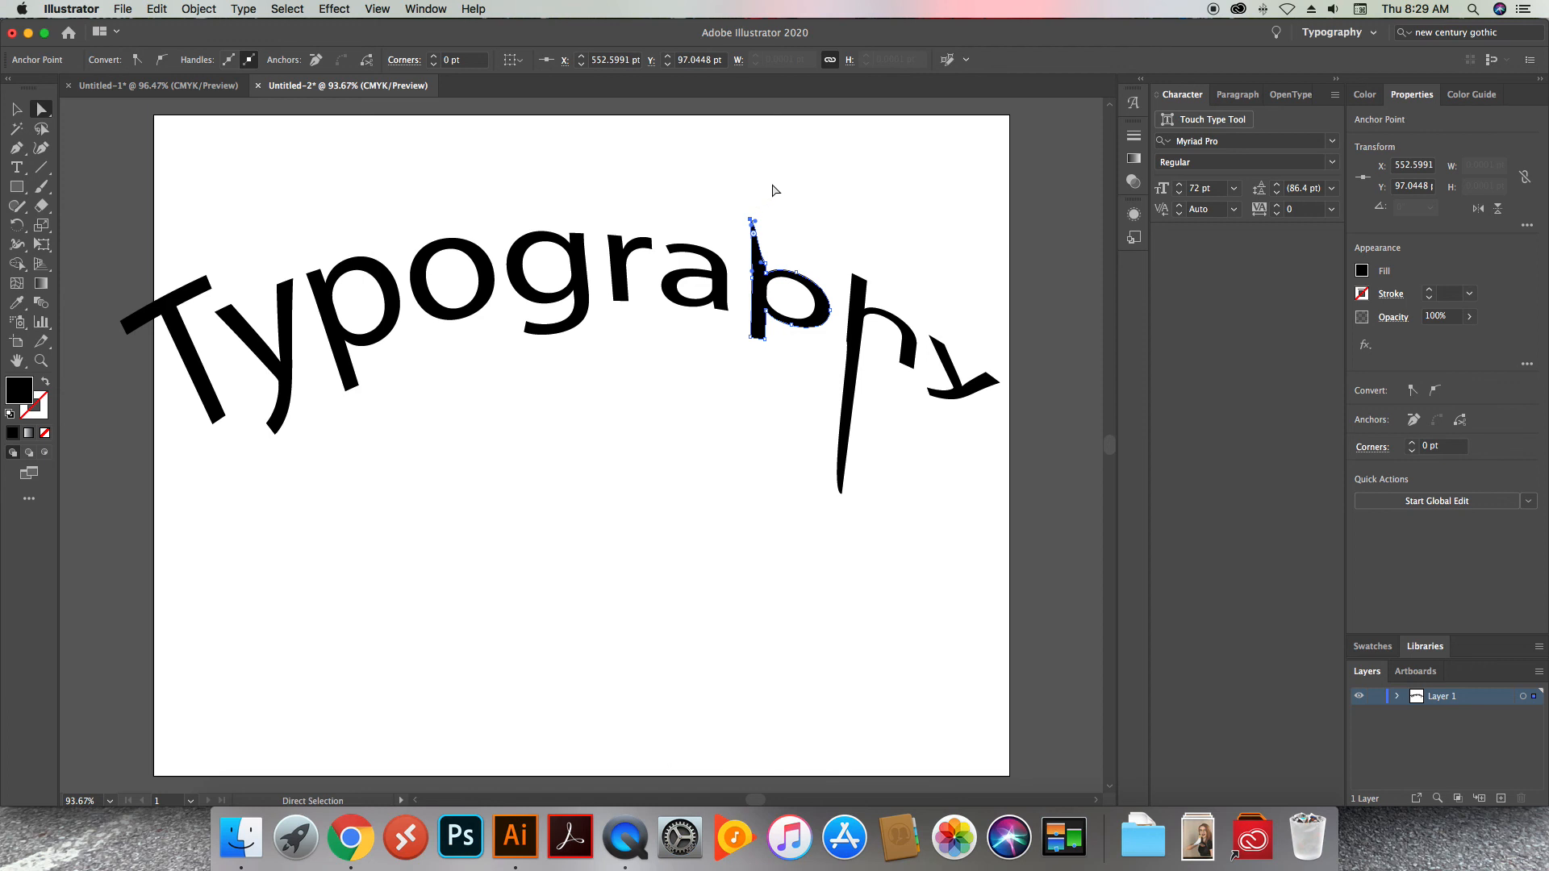
pyautogui.click(775, 192)
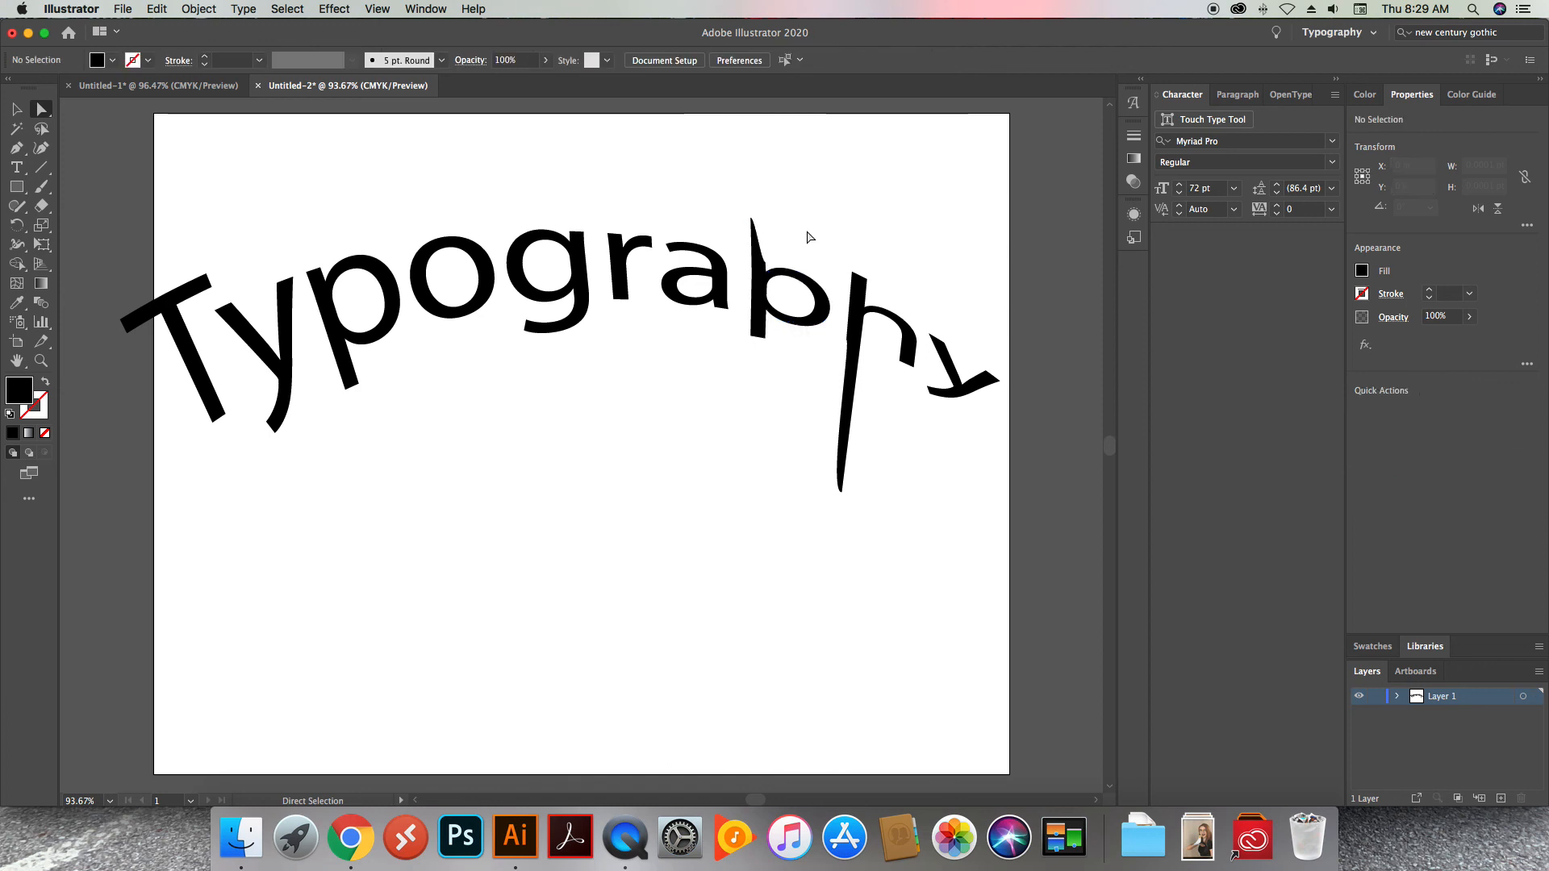